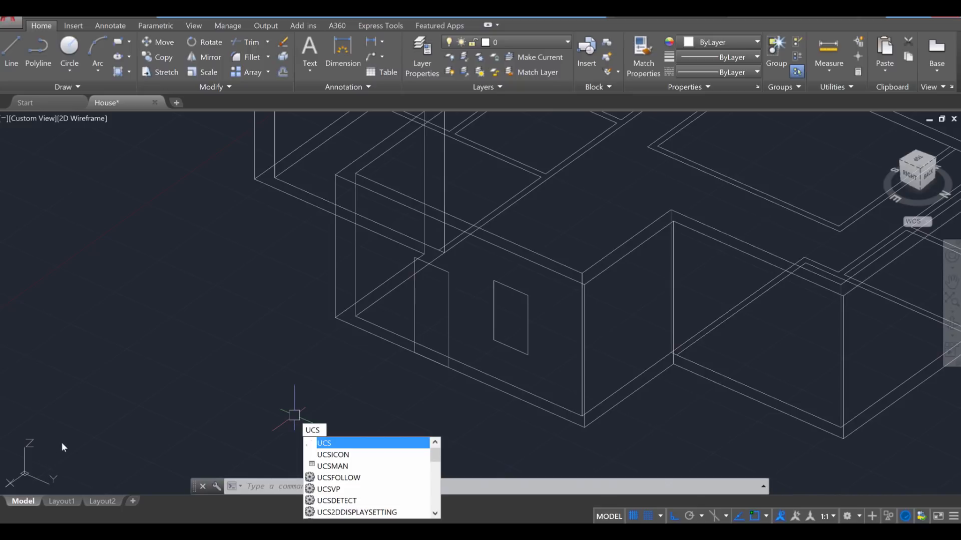
# Align the UCS with the outer face of the front wall containing the door and window outlines, using the Face option.
pyautogui.press('Return')
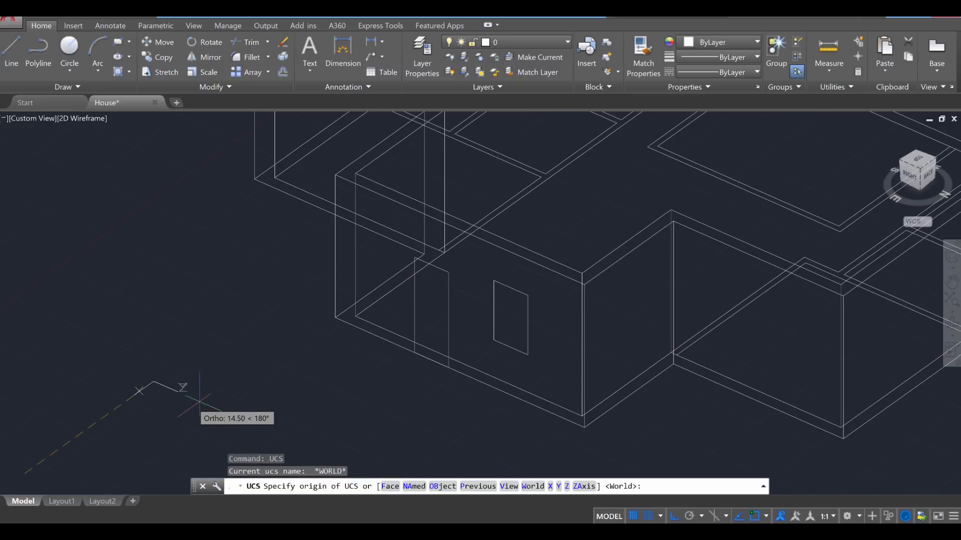
pyautogui.write('f')
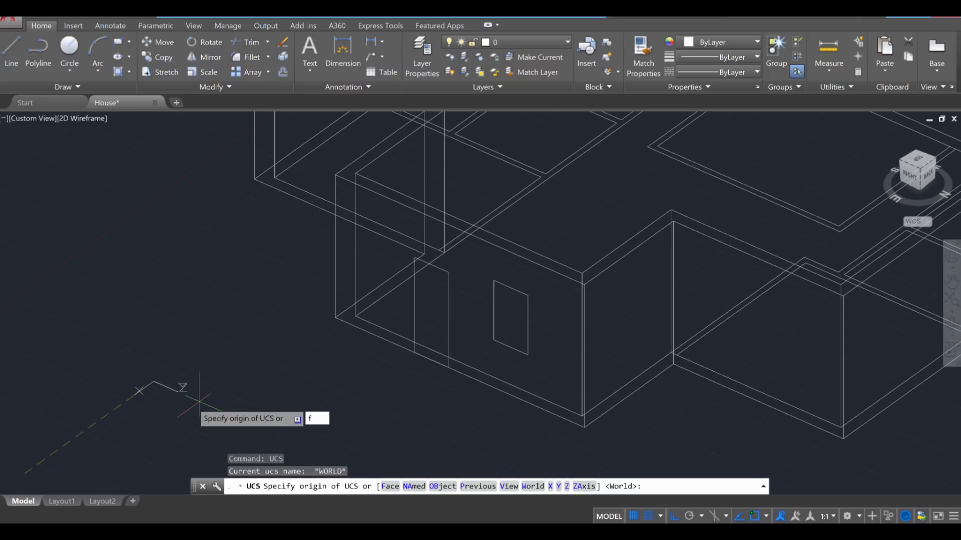
pyautogui.press('Return')
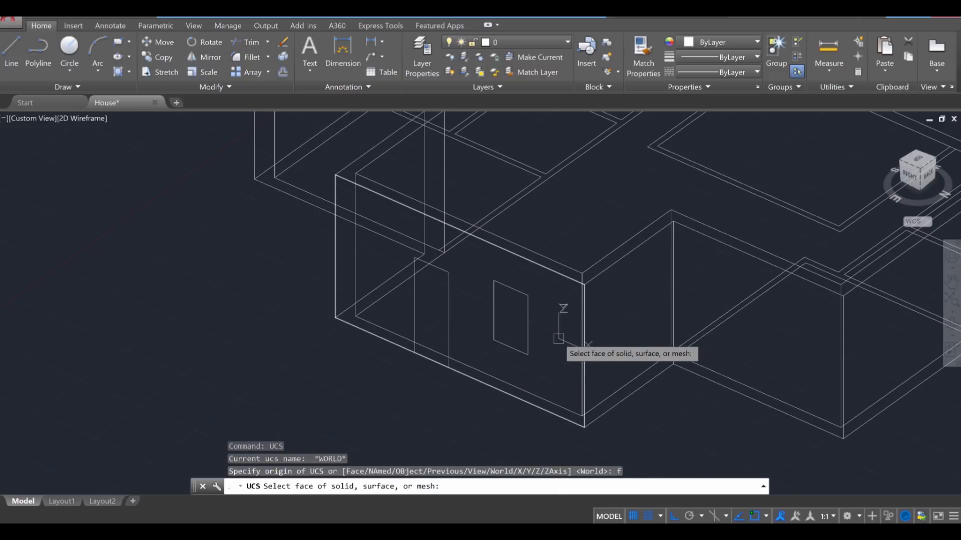
pyautogui.click(541, 288)
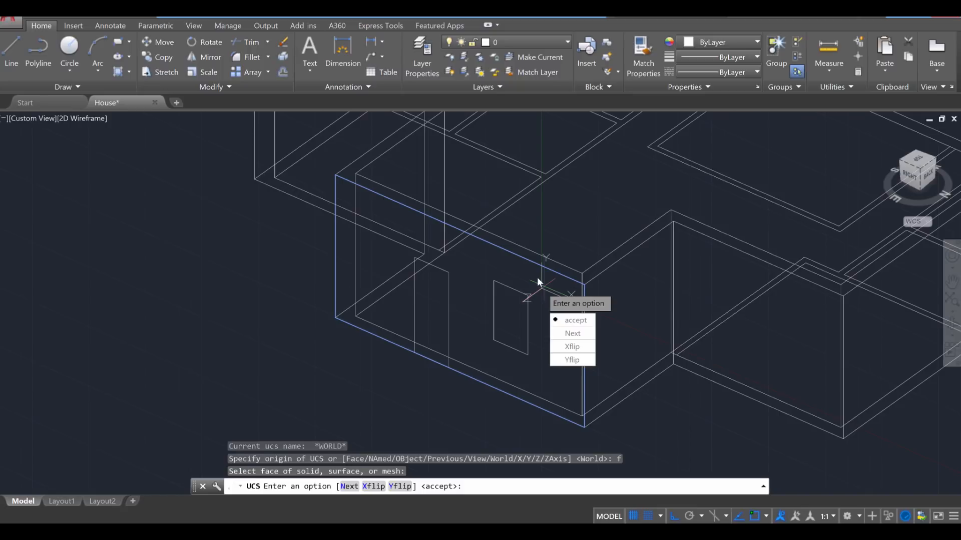
pyautogui.press('Return')
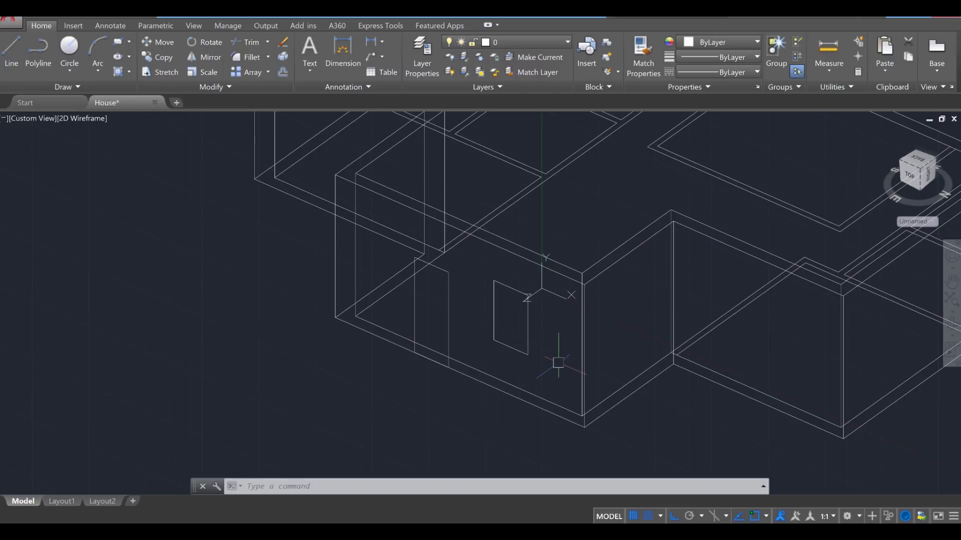
# Move the window rectangle so that its lower corner sits on the bottom outer corner of the front wall.
pyautogui.write('ob')
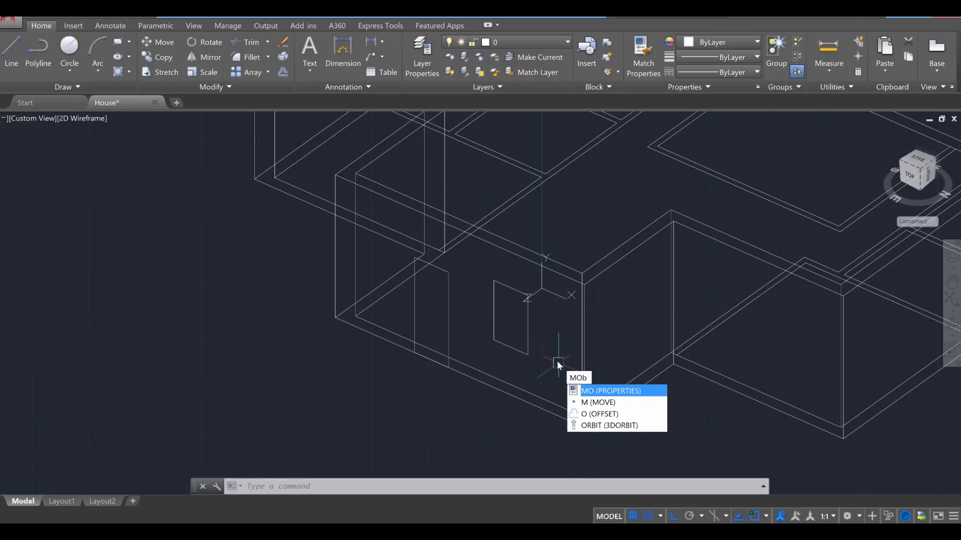
pyautogui.press('BackSpace')
pyautogui.write('v')
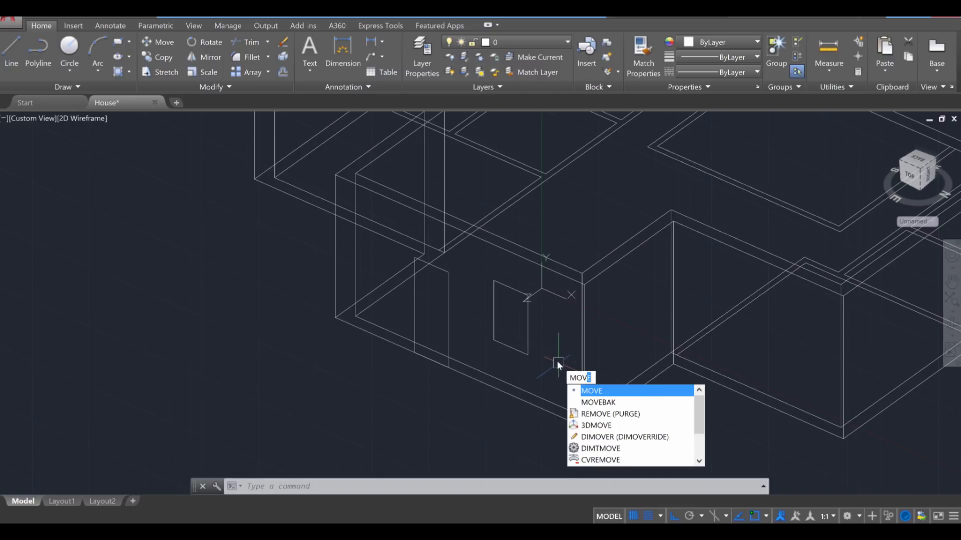
pyautogui.press('Return')
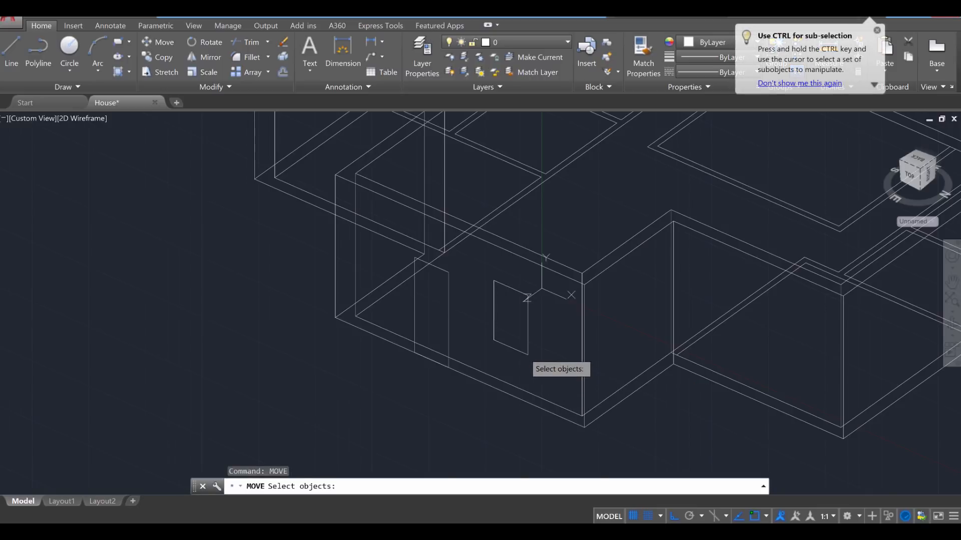
pyautogui.click(527, 351)
pyautogui.press('Return')
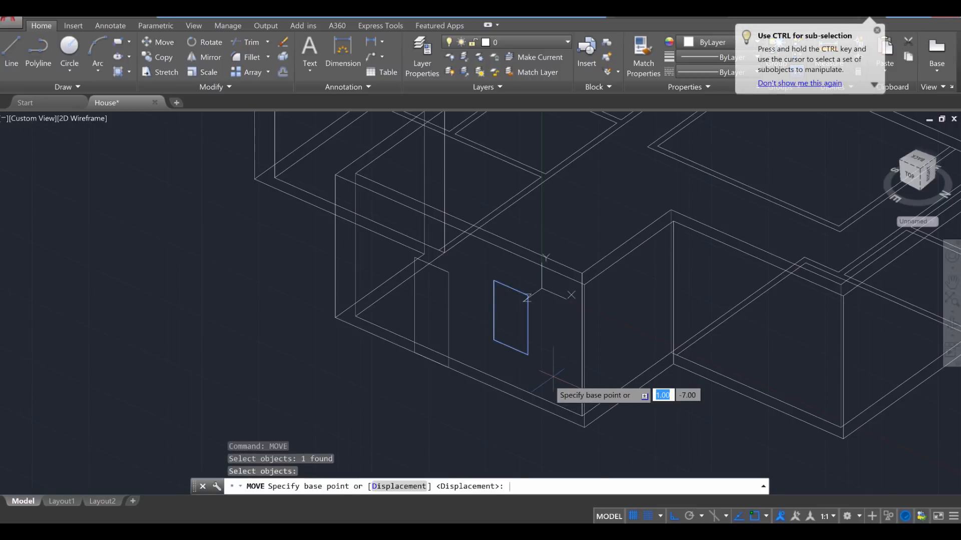
pyautogui.click(534, 396)
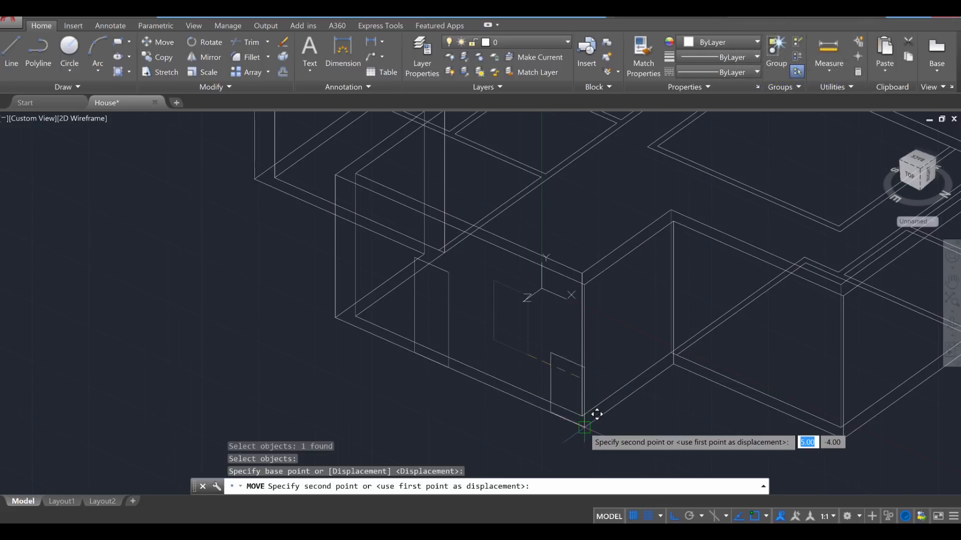
pyautogui.click(585, 429)
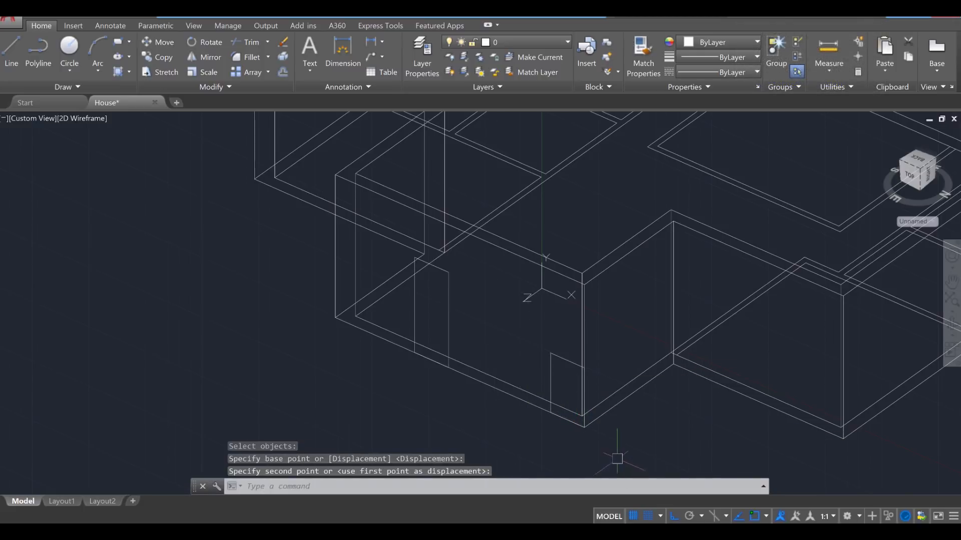
# Move the window rectangle 3 units straight up from the wall's bottom corner.
pyautogui.press('Return')
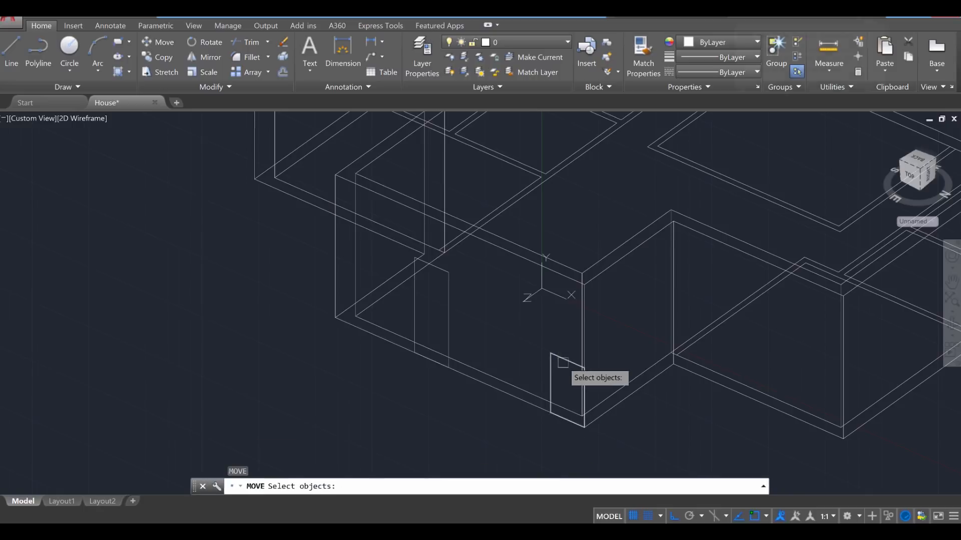
pyautogui.click(577, 373)
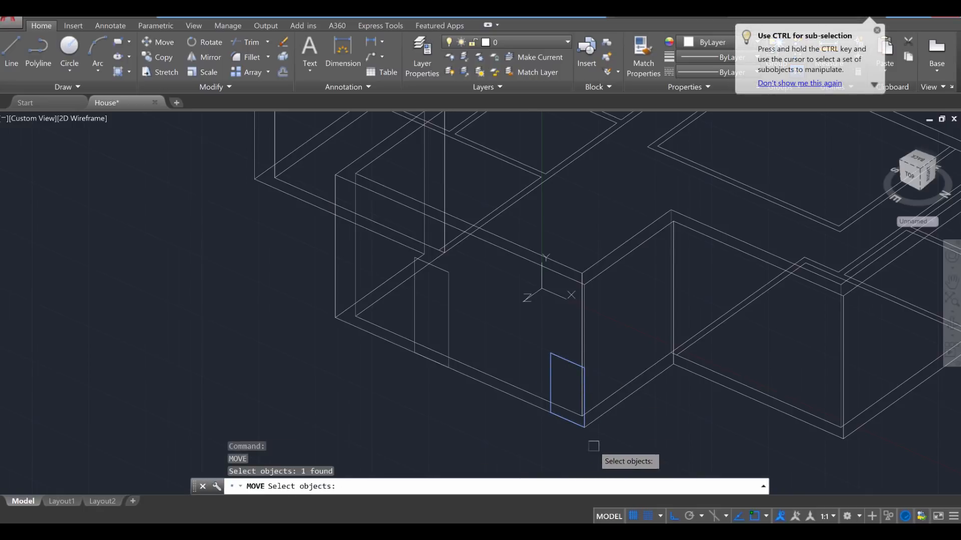
pyautogui.press('Return')
pyautogui.click(584, 428)
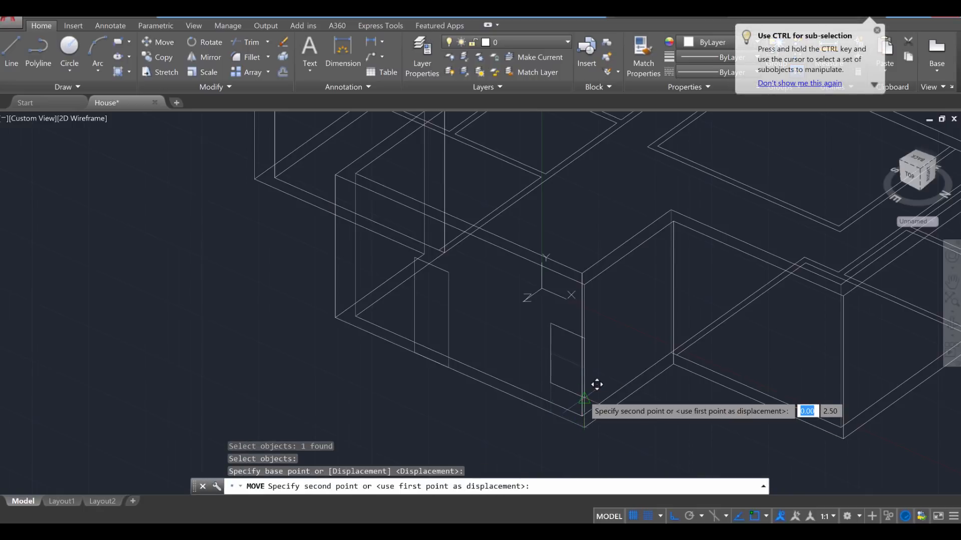
pyautogui.write('3')
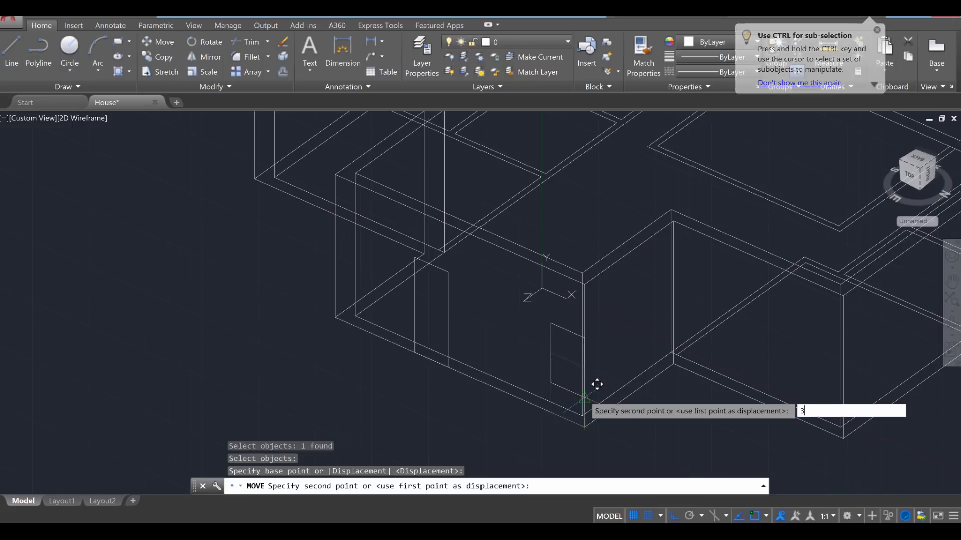
pyautogui.press('Return')
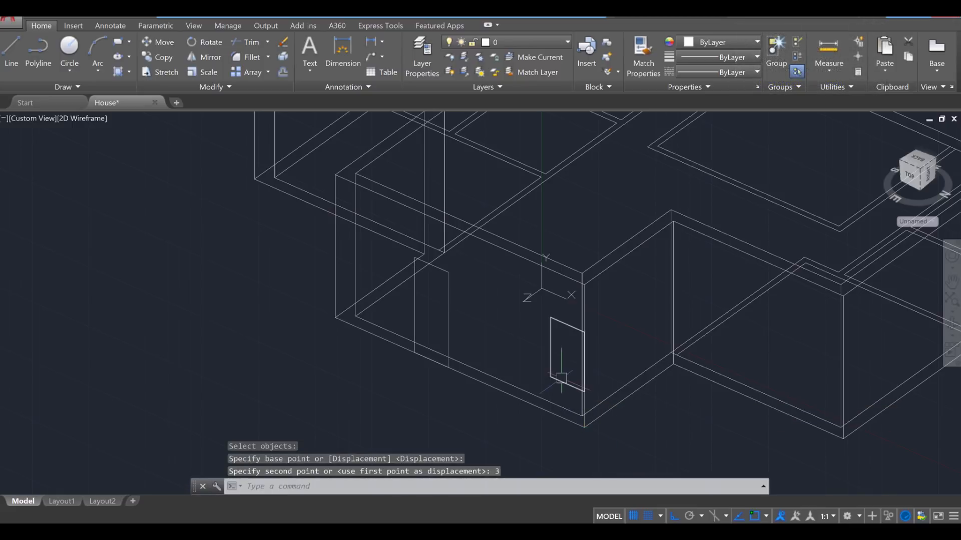
# Move the window rectangle 5 units along the wall, away from the corner and toward the door.
pyautogui.press('Return')
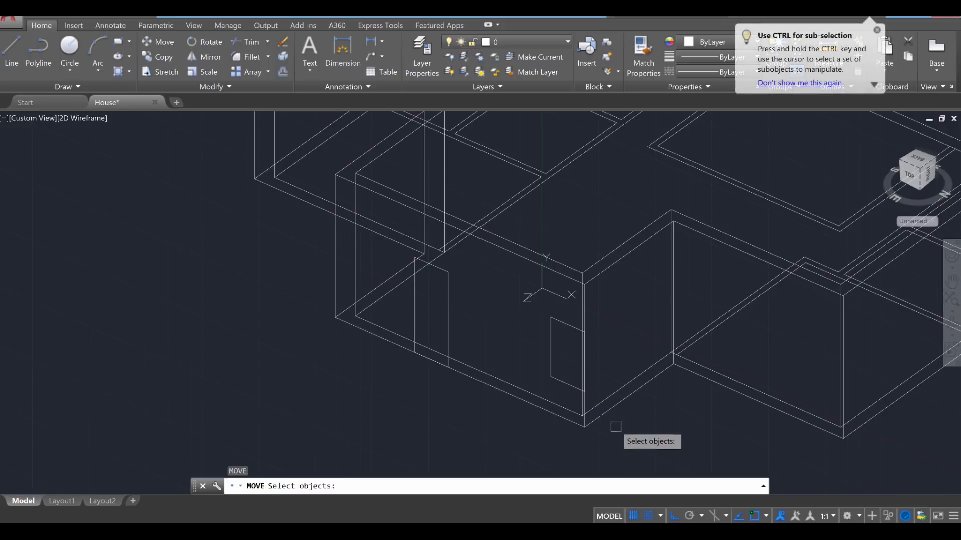
pyautogui.click(560, 384)
pyautogui.press('Return')
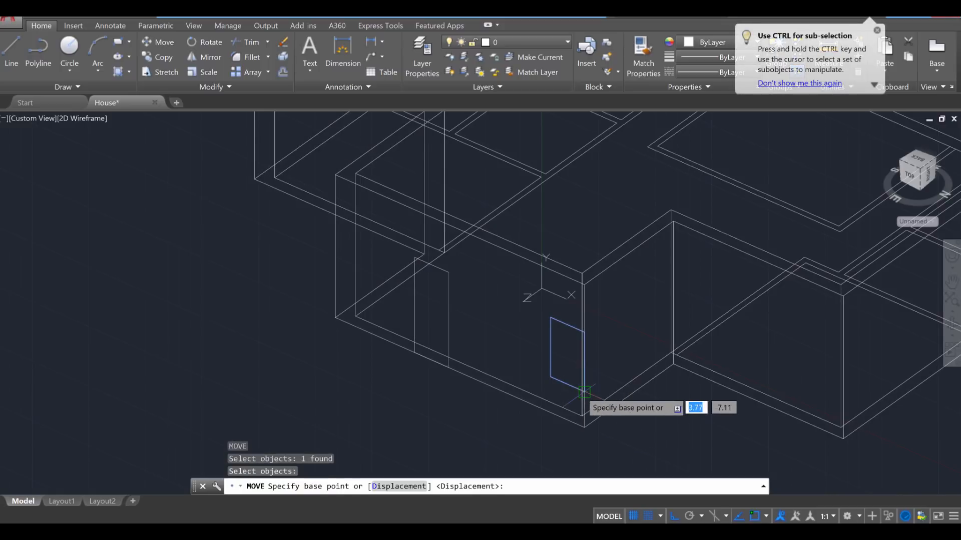
pyautogui.click(595, 377)
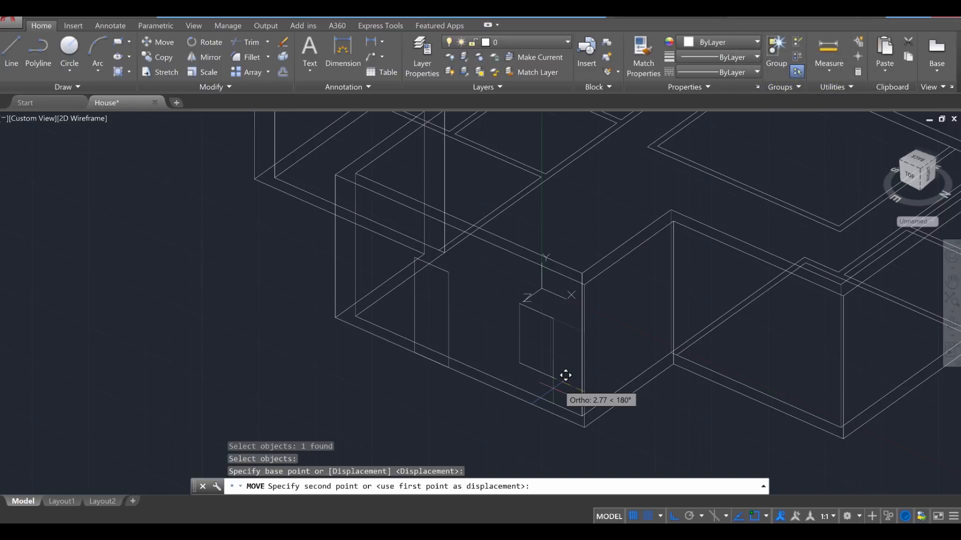
pyautogui.write('5')
pyautogui.press('Return')
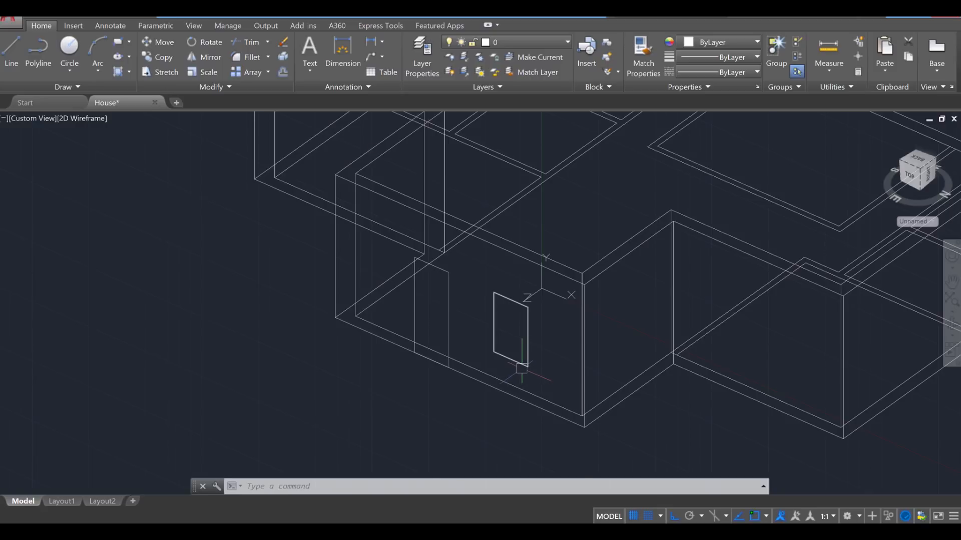
# Copy the window rectangle 10 units along the wall to the other side of the door outline.
pyautogui.write('copy')
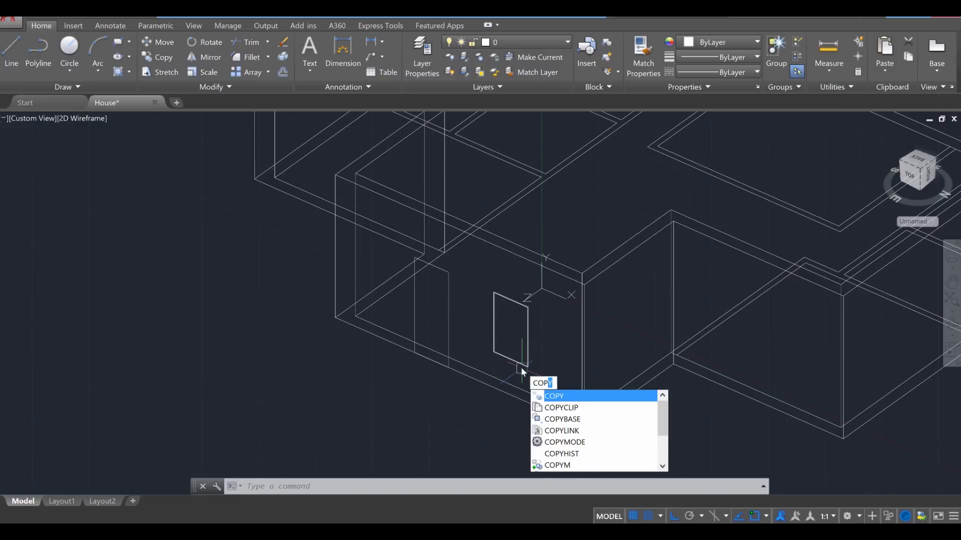
pyautogui.press('Return')
pyautogui.click(522, 369)
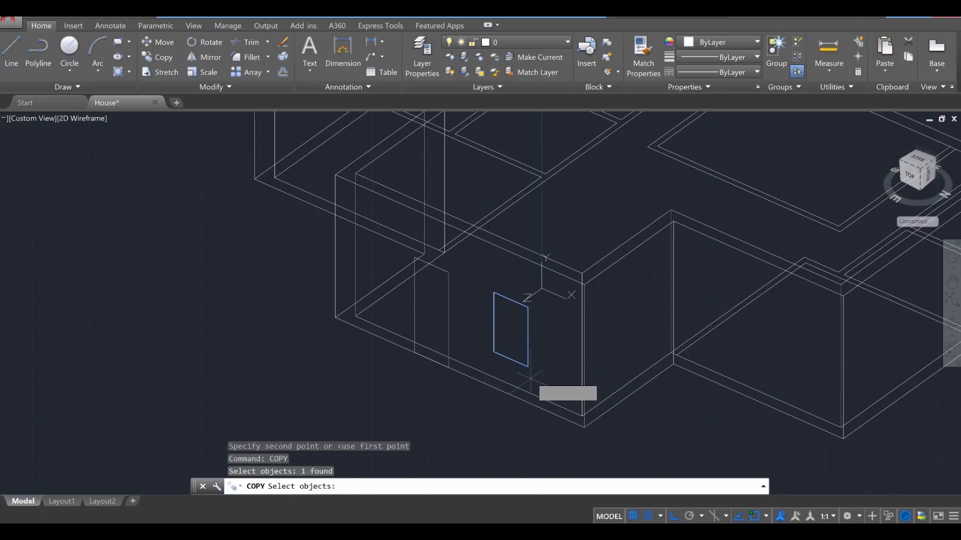
pyautogui.press('Return')
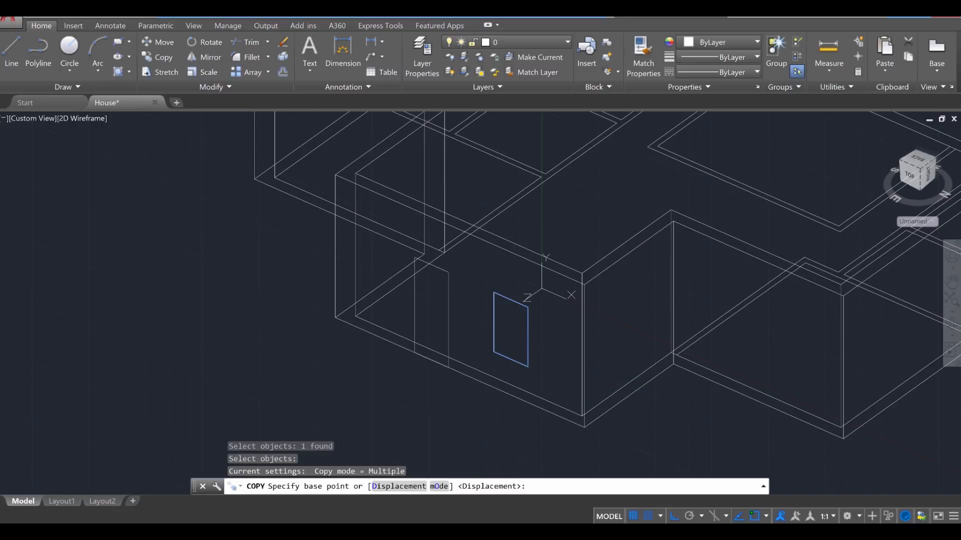
pyautogui.click(527, 373)
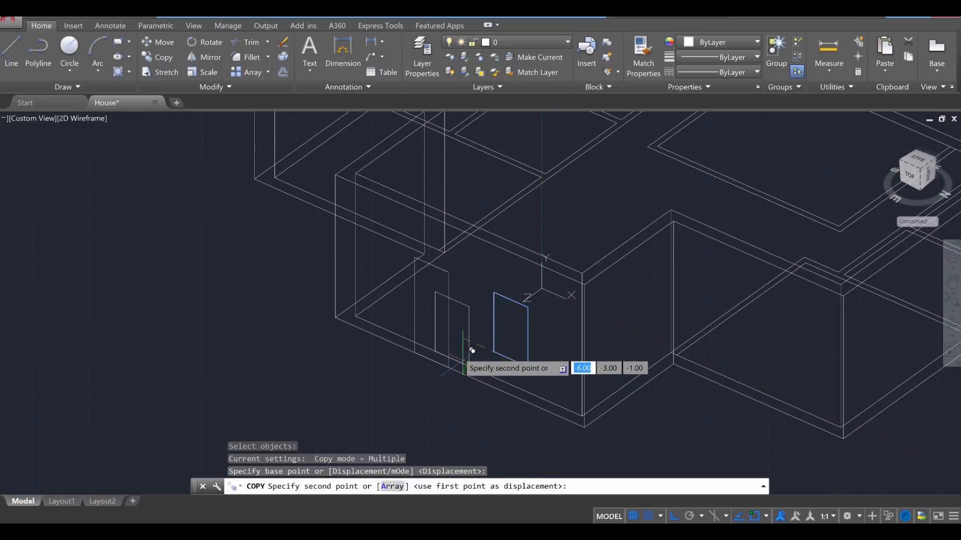
pyautogui.write('1')
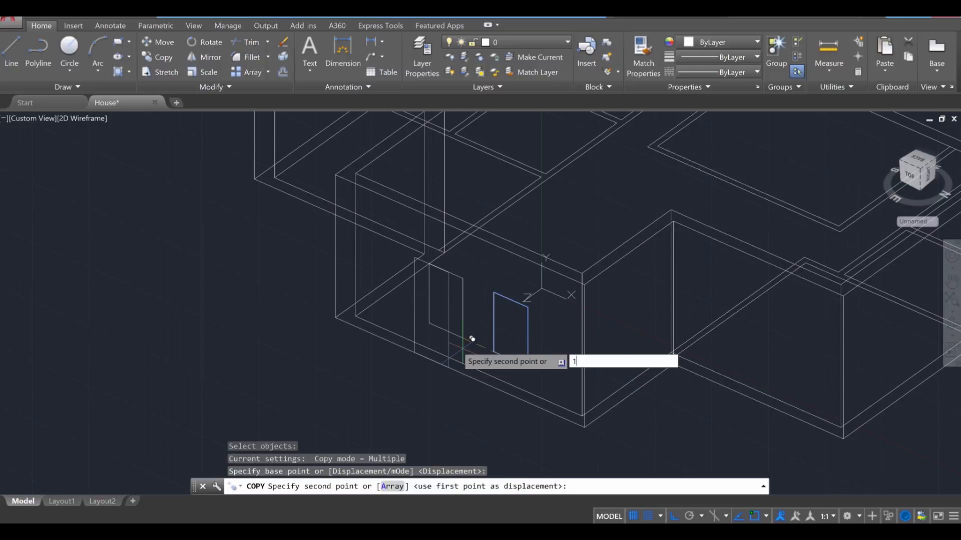
pyautogui.write('0')
pyautogui.press('Return')
pyautogui.press('Escape')
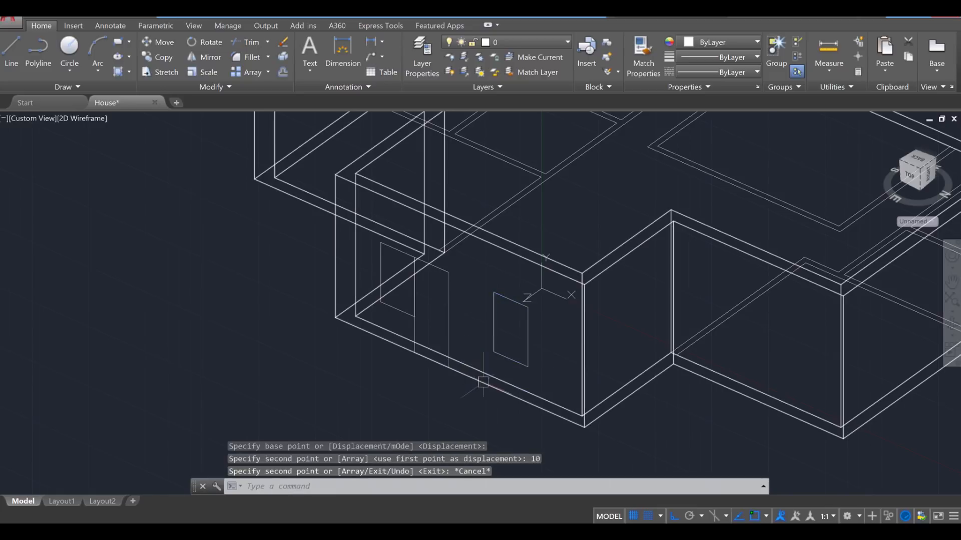
pyautogui.press('Escape')
# Move the door rectangle 2 units along the wall toward the original window, so it stands between the two windows.
pyautogui.keyDown('shift'); pyautogui.moveTo(472, 340); pyautogui.dragTo(495, 350, button='middle'); pyautogui.keyUp('shift')
pyautogui.scroll(2, 497, 319)
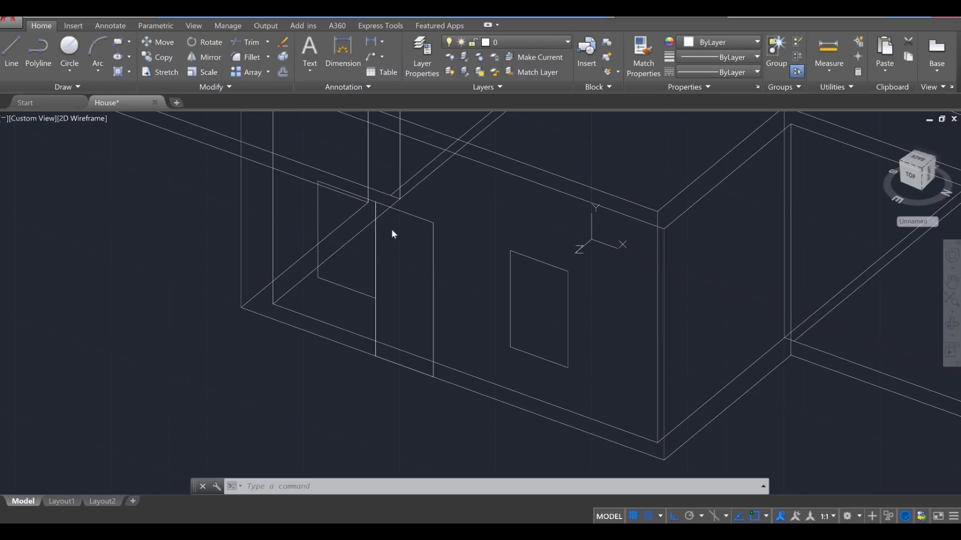
pyautogui.write('mov')
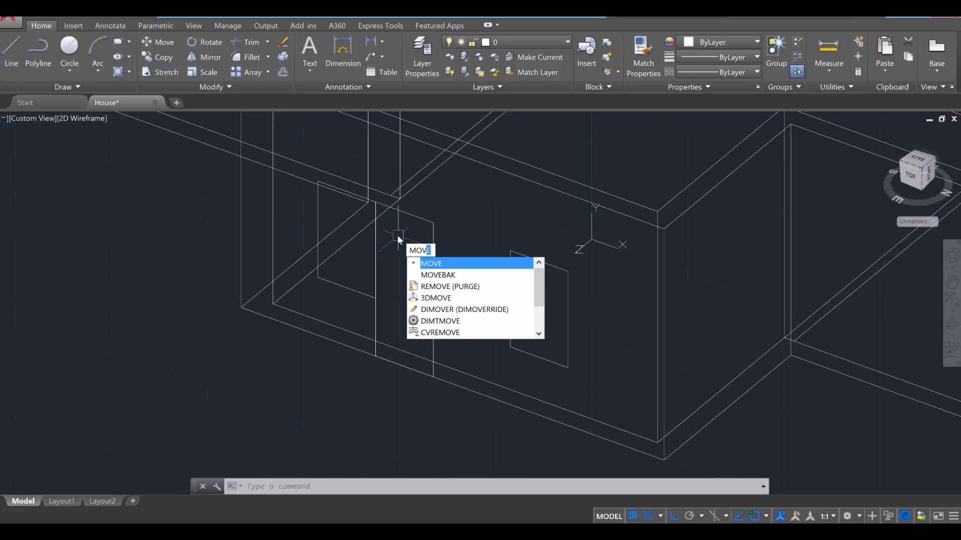
pyautogui.press('Return')
pyautogui.click(420, 214)
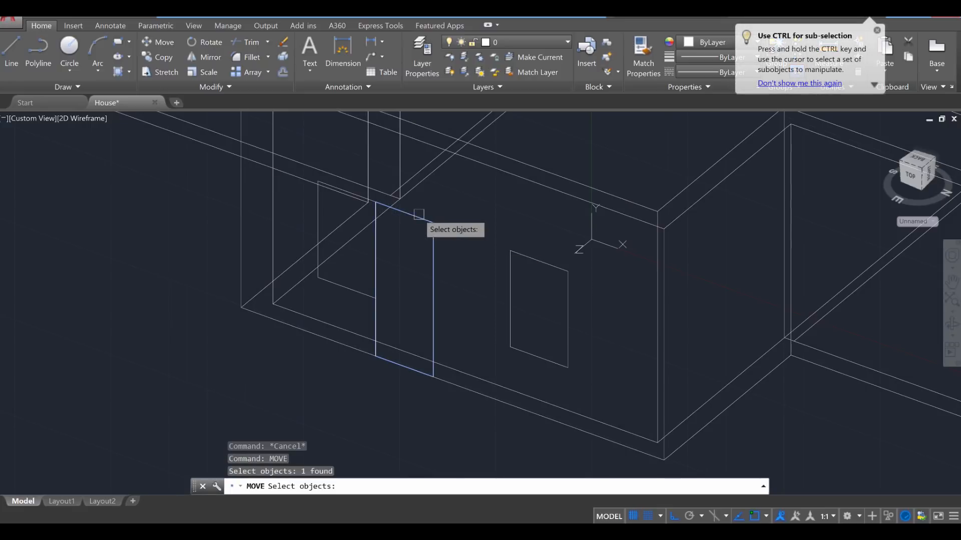
pyautogui.press('Return')
pyautogui.click(375, 201)
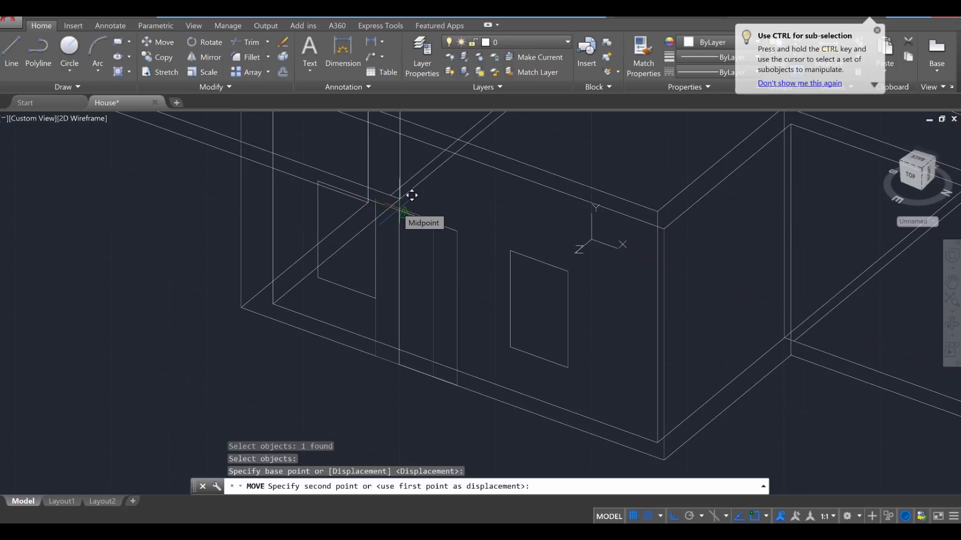
pyautogui.write('2')
pyautogui.press('Return')
pyautogui.press('Escape')
pyautogui.press('Escape')
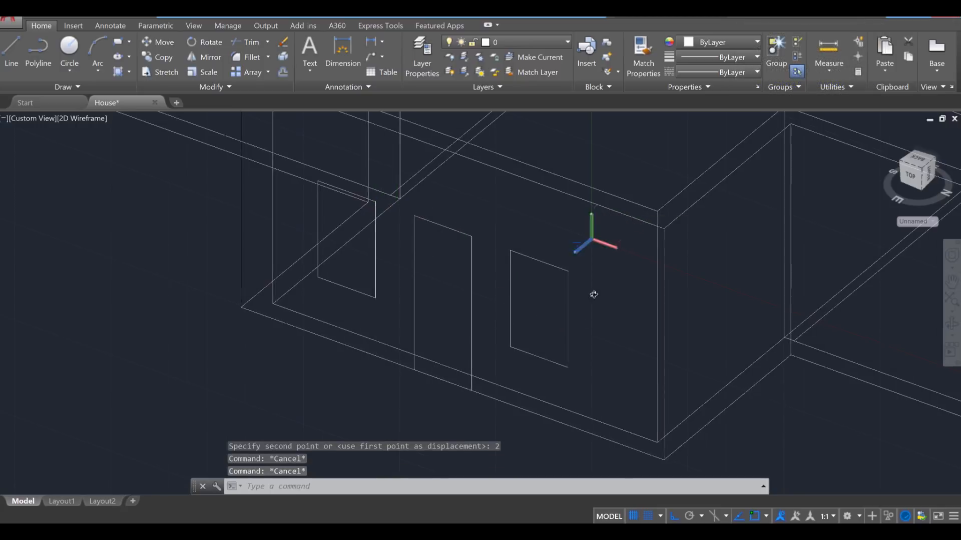
# Copy the window nearest the front corner onto the recessed wall, from the front wall's bottom outer corner to the recessed wall's bottom outer corner.
pyautogui.keyDown('shift'); pyautogui.moveTo(592, 294); pyautogui.dragTo(383, 324, button='middle'); pyautogui.keyUp('shift')
pyautogui.scroll(-2, 591, 301)
pyautogui.scroll(-2, 451, 306)
pyautogui.moveTo(450, 309); pyautogui.dragTo(414, 289, button='middle')
pyautogui.scroll(2, 401, 286)
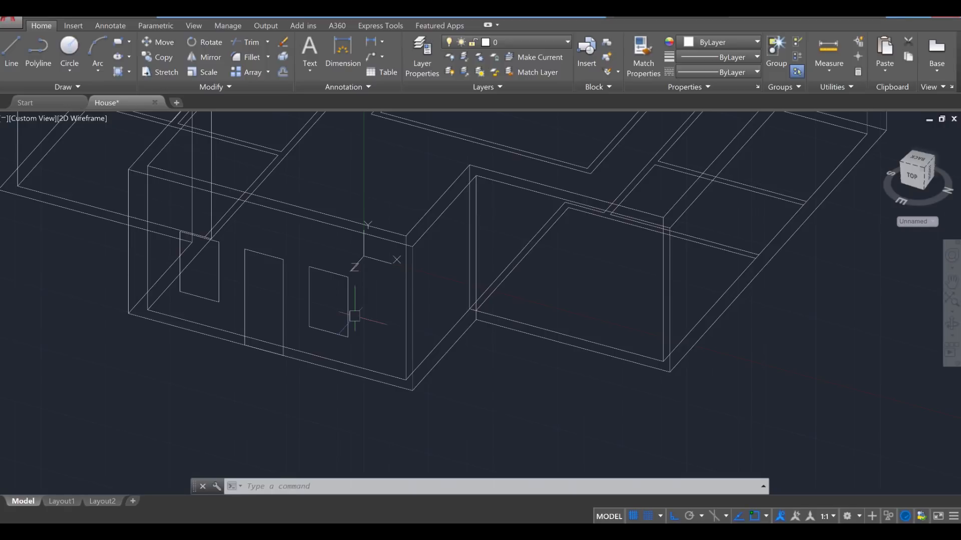
pyautogui.press('Return')
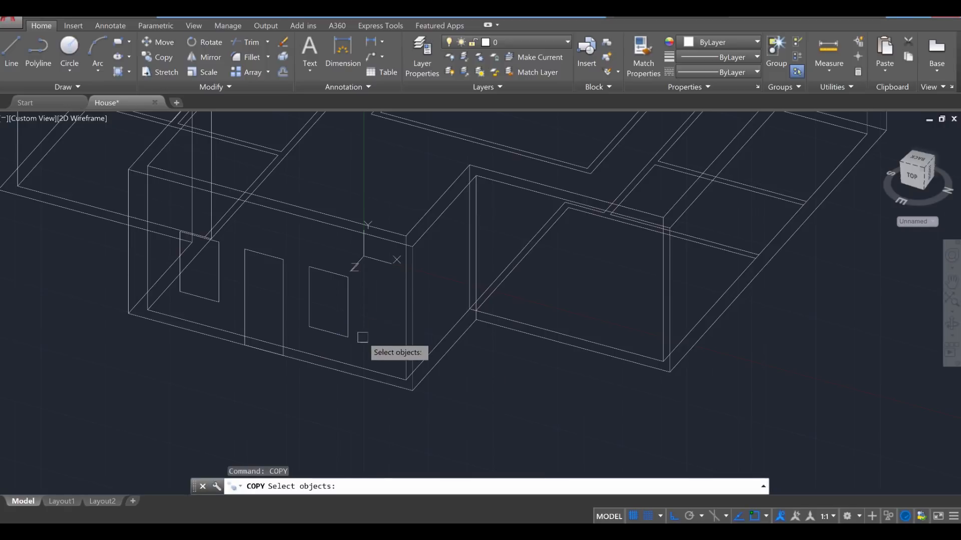
pyautogui.click(349, 330)
pyautogui.press('Return')
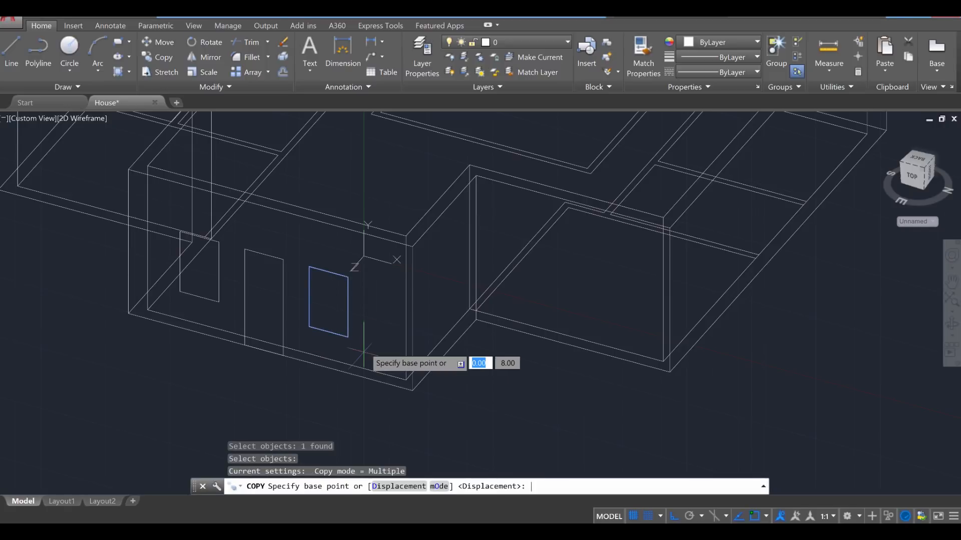
pyautogui.click(412, 390)
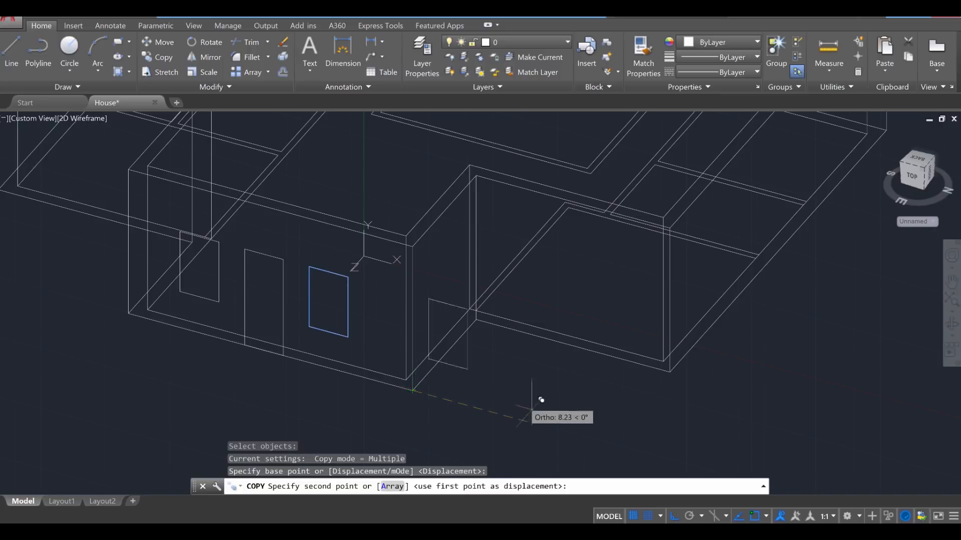
pyautogui.click(678, 363)
# Place another copy of the window at the bottom outer corner at the far end of the long side wall, and end the copying.
pyautogui.scroll(-3, 721, 413)
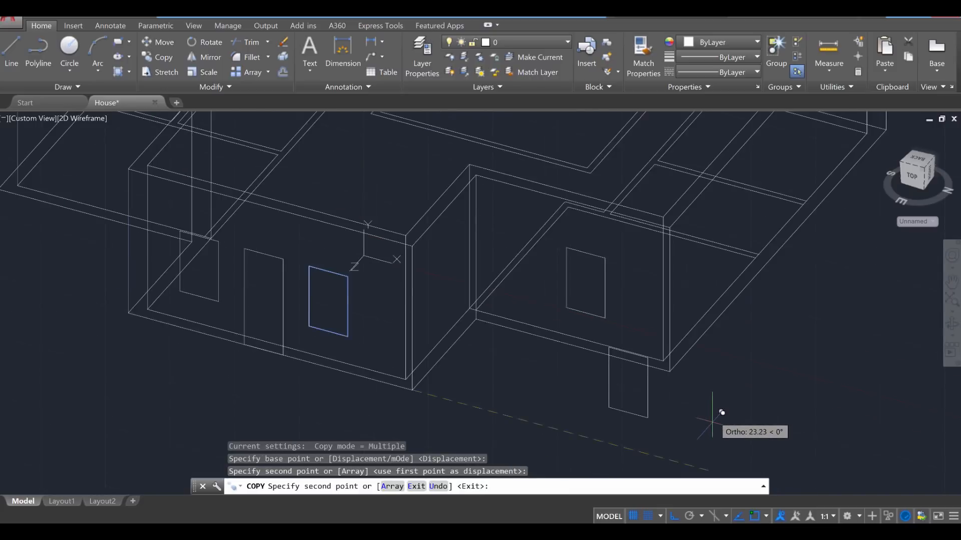
pyautogui.keyDown('shift'); pyautogui.moveTo(701, 395); pyautogui.dragTo(491, 388, button='middle'); pyautogui.keyUp('shift')
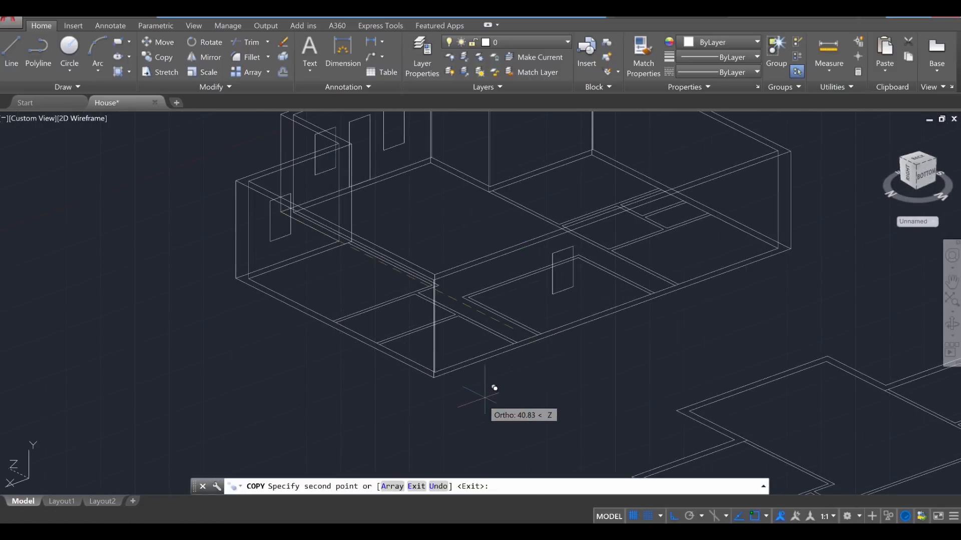
pyautogui.scroll(5, 485, 390)
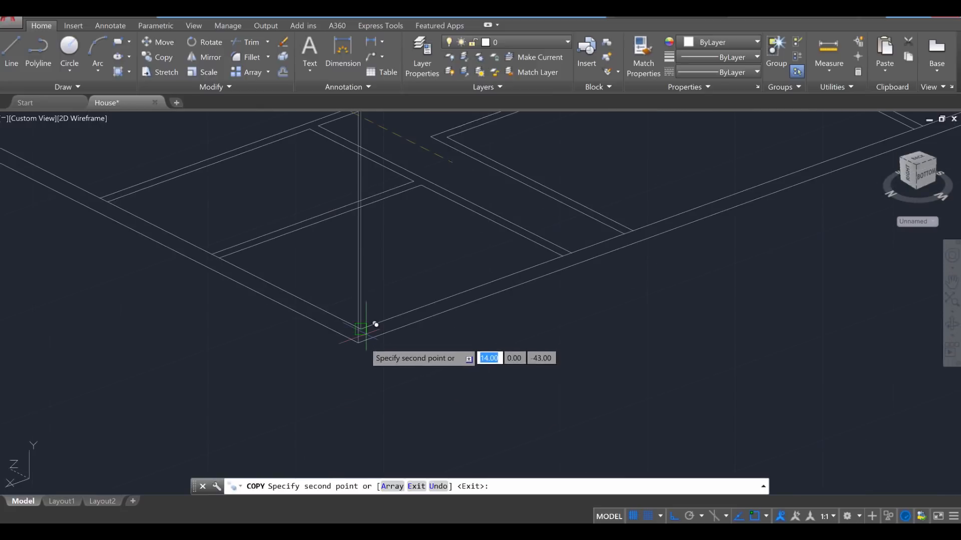
pyautogui.scroll(-2, 375, 324)
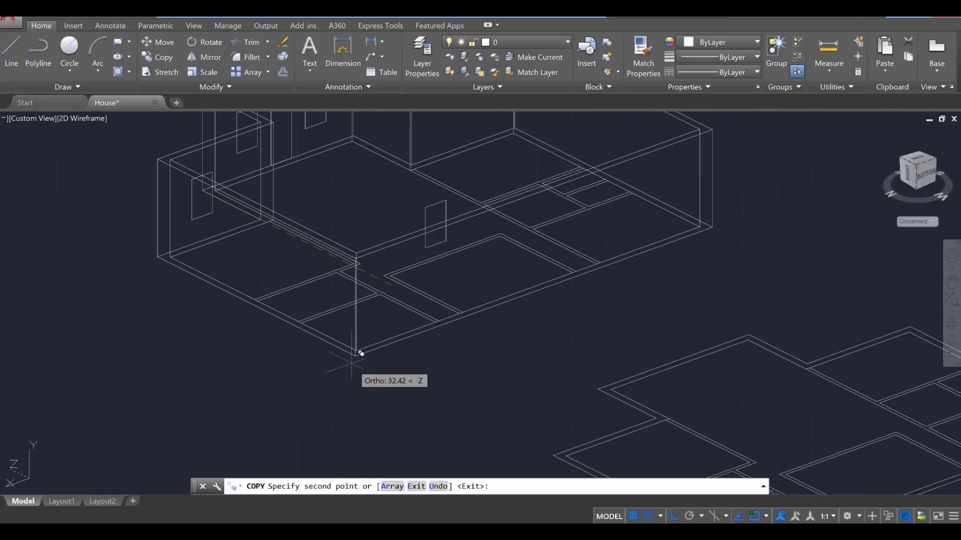
pyautogui.press('Escape')
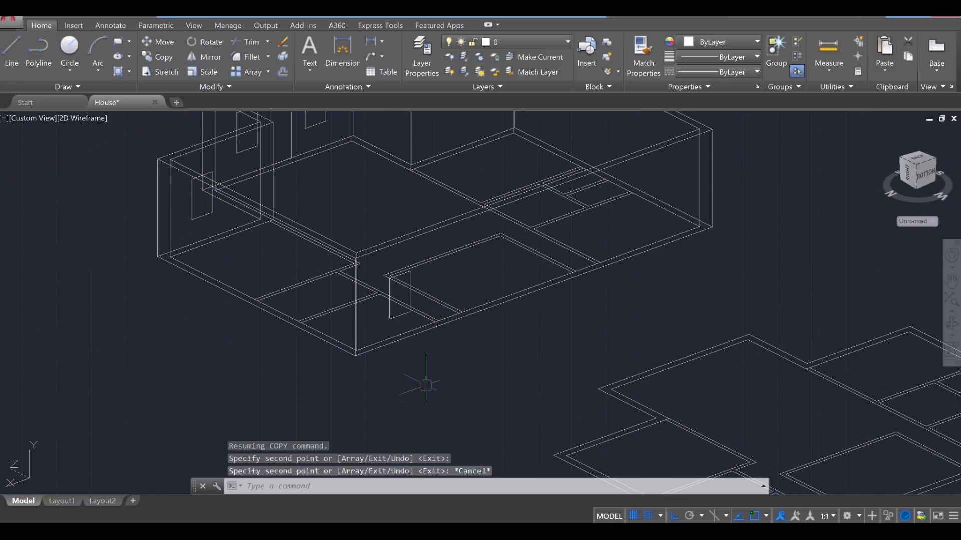
pyautogui.press('Escape')
# Copy the recessed wall's window 5 units along the wall toward the inner corner, using its lower corner as base point.
pyautogui.keyDown('shift'); pyautogui.moveTo(423, 382); pyautogui.dragTo(558, 368, button='middle'); pyautogui.keyUp('shift')
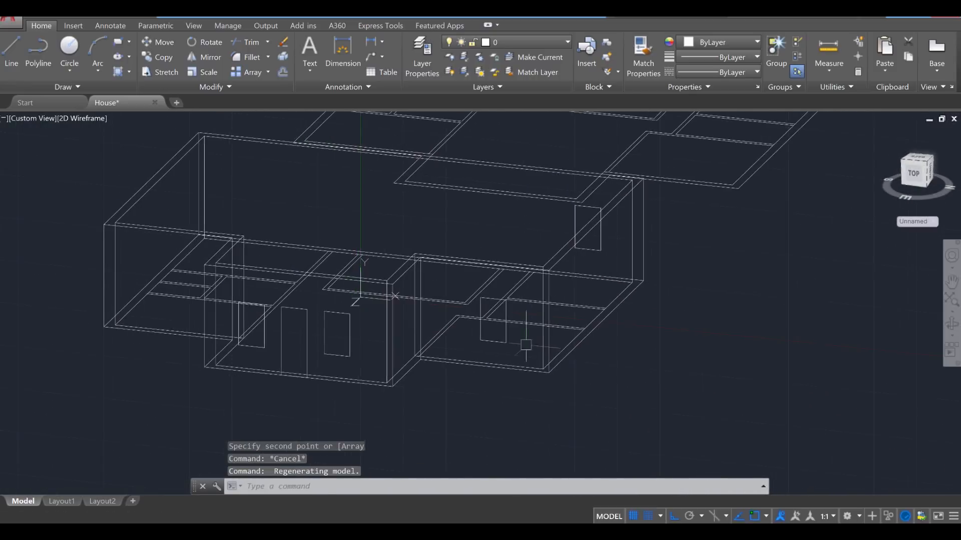
pyautogui.scroll(2, 520, 356)
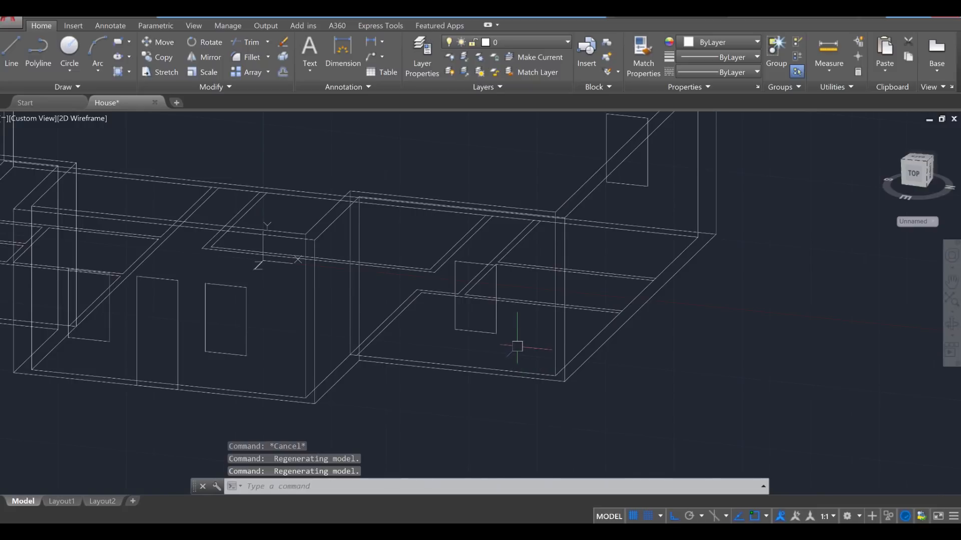
pyautogui.click(496, 325)
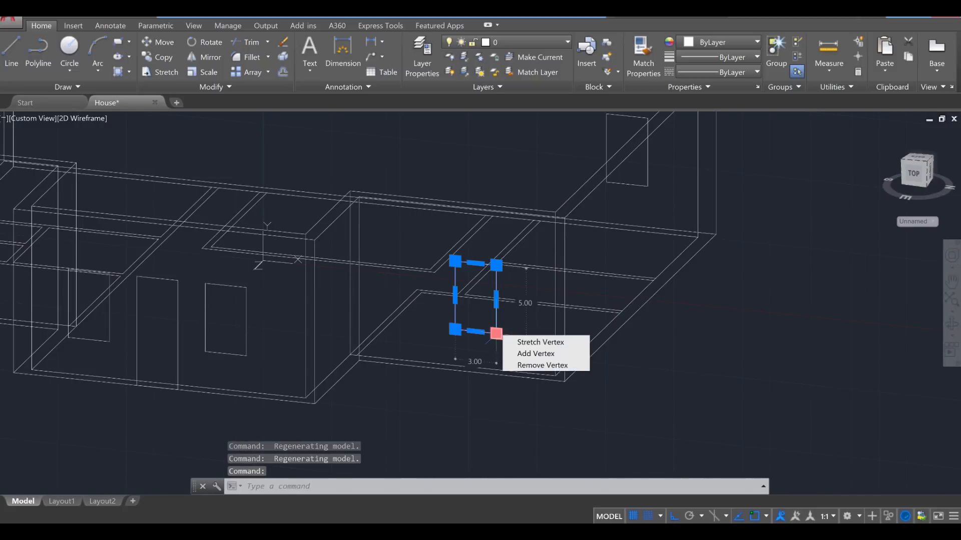
pyautogui.click(496, 333)
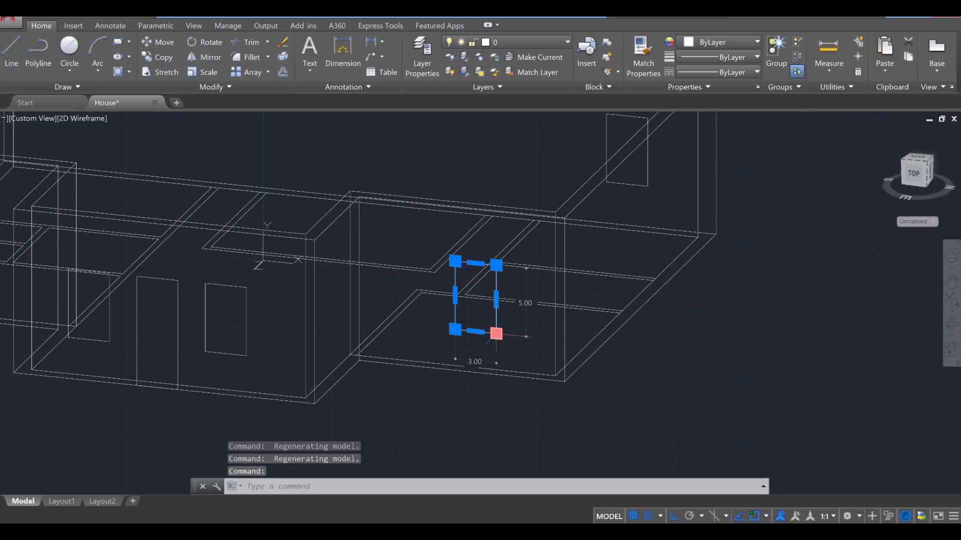
pyautogui.press('Escape')
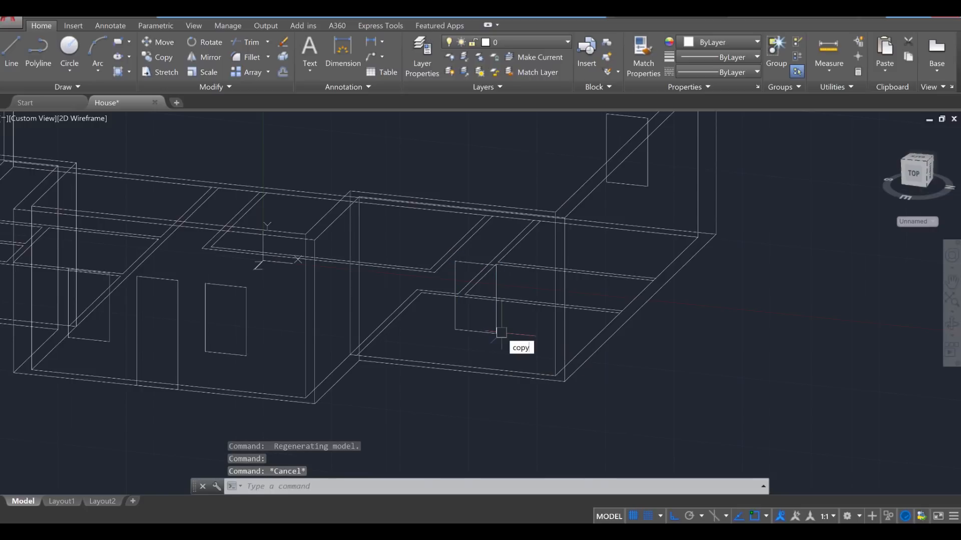
pyautogui.press('Return')
pyautogui.click(493, 331)
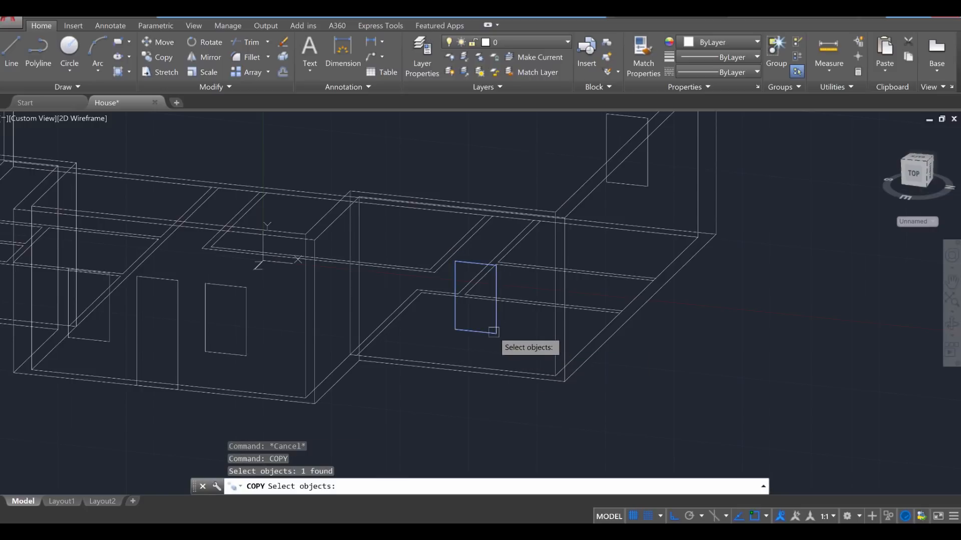
pyautogui.press('Return')
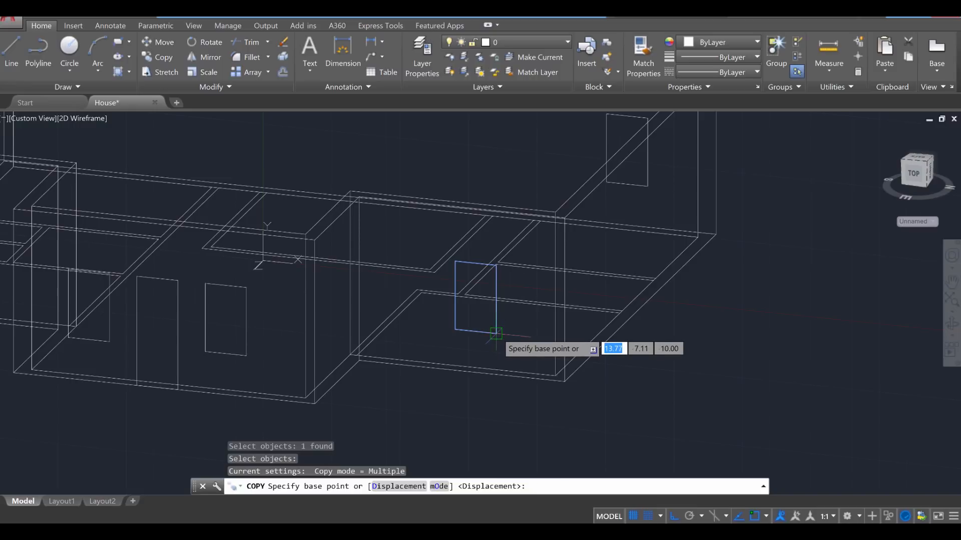
pyautogui.click(496, 333)
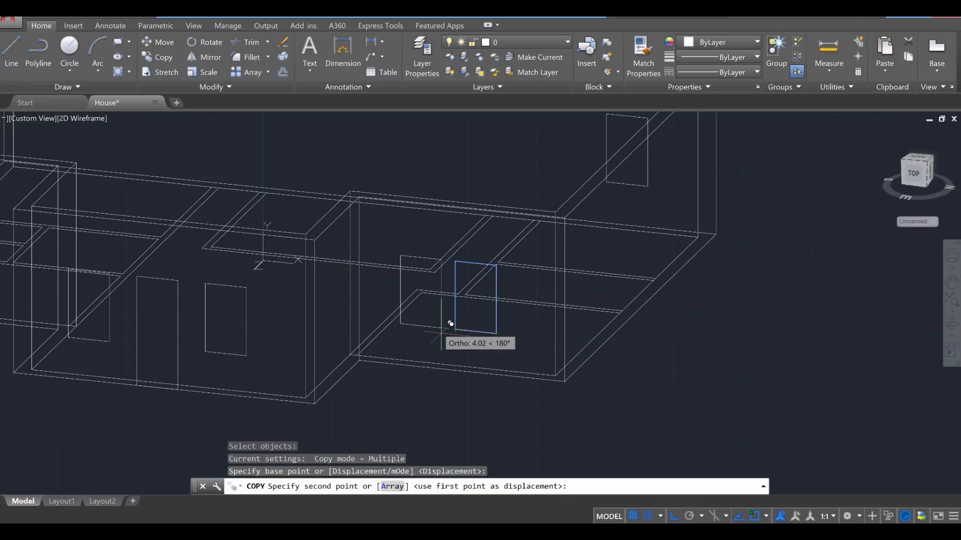
pyautogui.write('5')
pyautogui.press('Return')
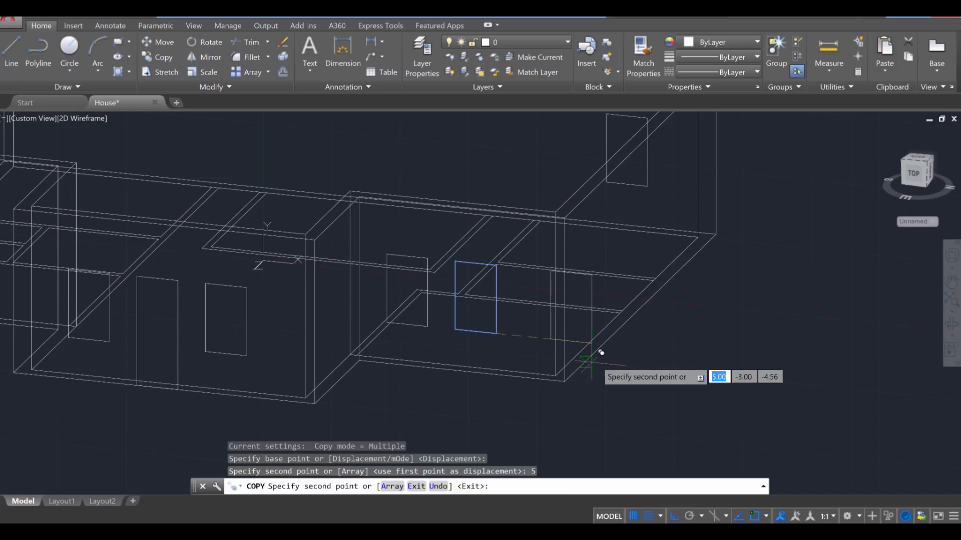
pyautogui.scroll(-2, 613, 343)
pyautogui.scroll(-2, 613, 343)
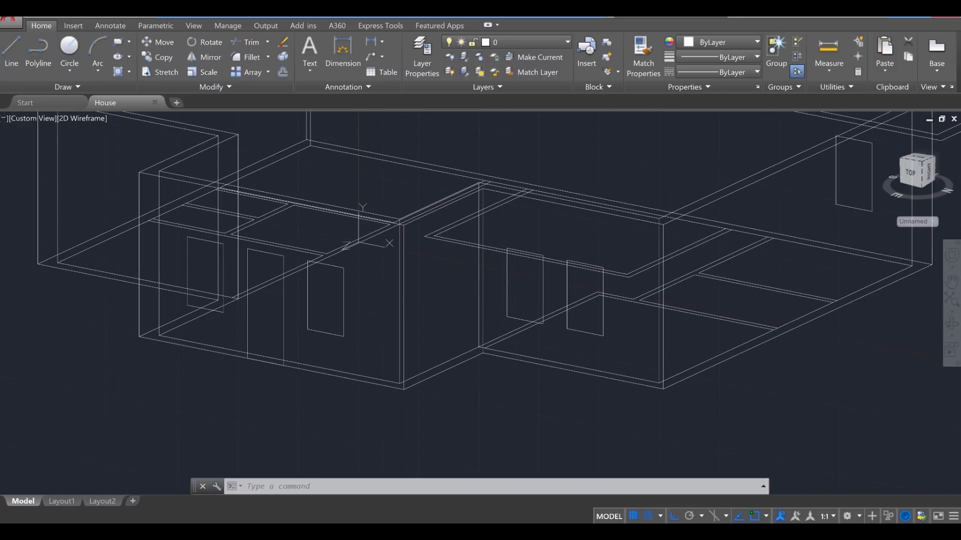
# Align the UCS with the outer face of the long back wall that carries the single copied window.
pyautogui.keyDown('shift'); pyautogui.moveTo(722, 306); pyautogui.dragTo(578, 300, button='middle'); pyautogui.keyUp('shift')
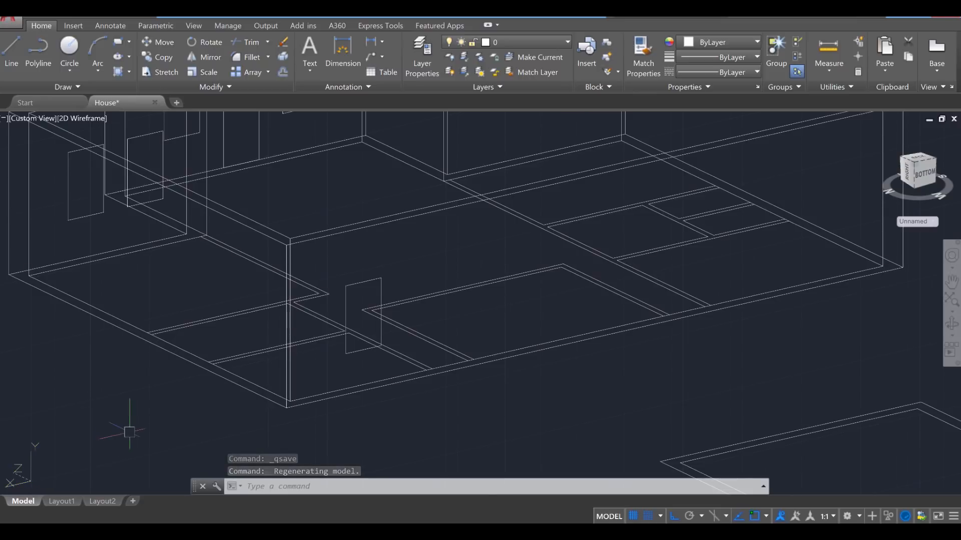
pyautogui.write('UCS')
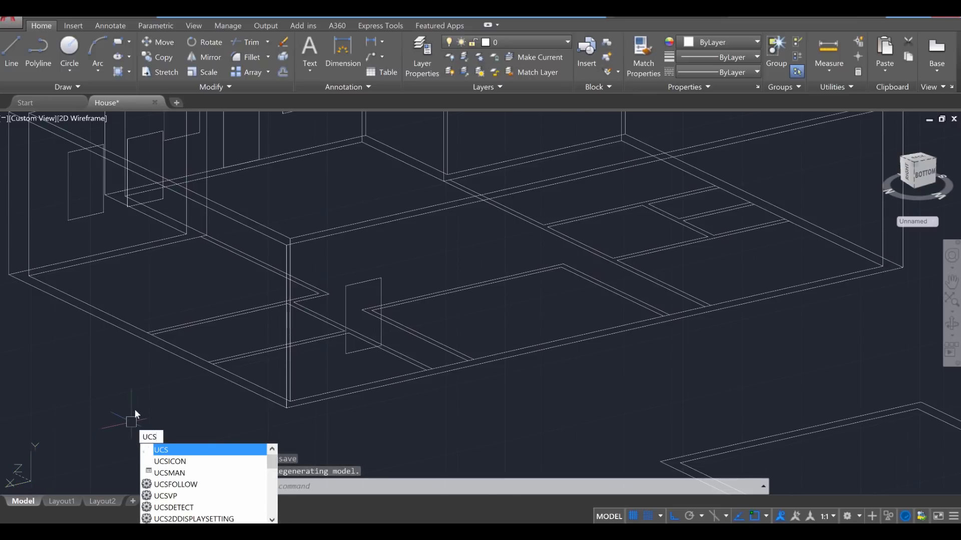
pyautogui.press('Return')
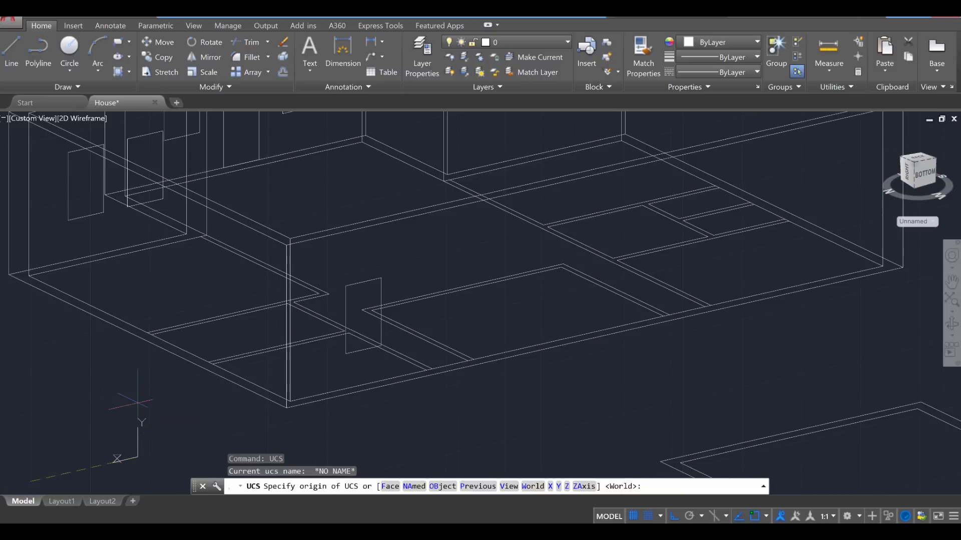
pyautogui.write('f')
pyautogui.press('Return')
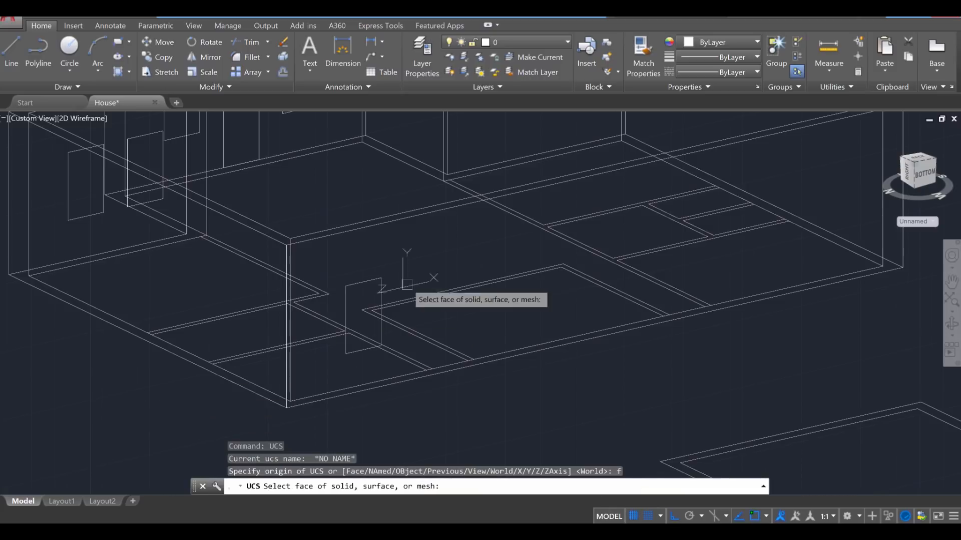
pyautogui.click(423, 251)
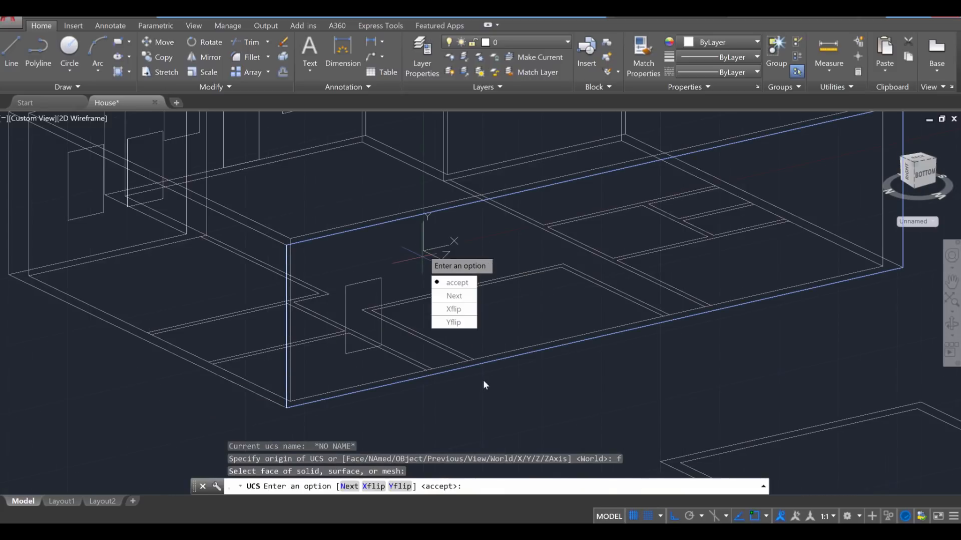
pyautogui.press('Return')
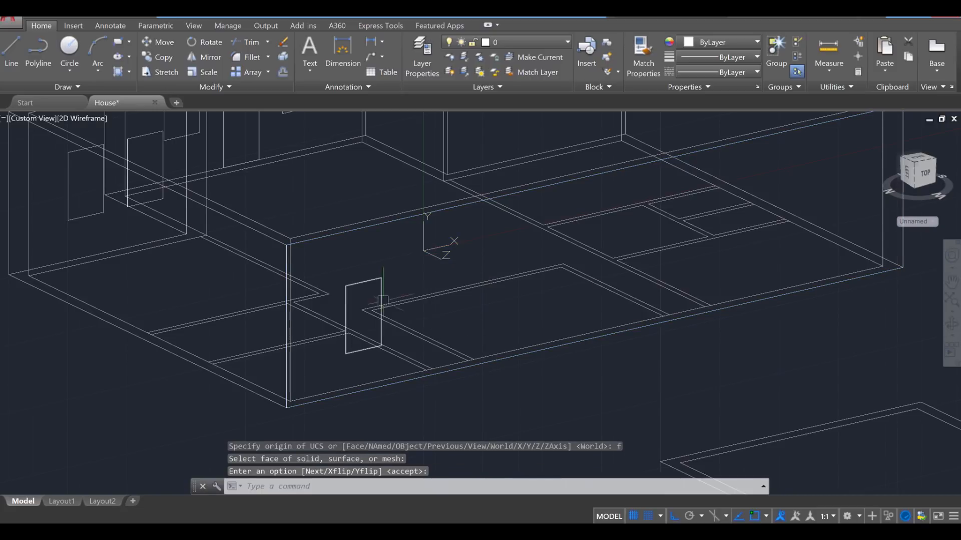
# Copy the back wall's window 10 units and 17 units along the wall, away from the nearby corner.
pyautogui.moveTo(462, 306); pyautogui.dragTo(476, 276, button='middle')
pyautogui.press('Escape')
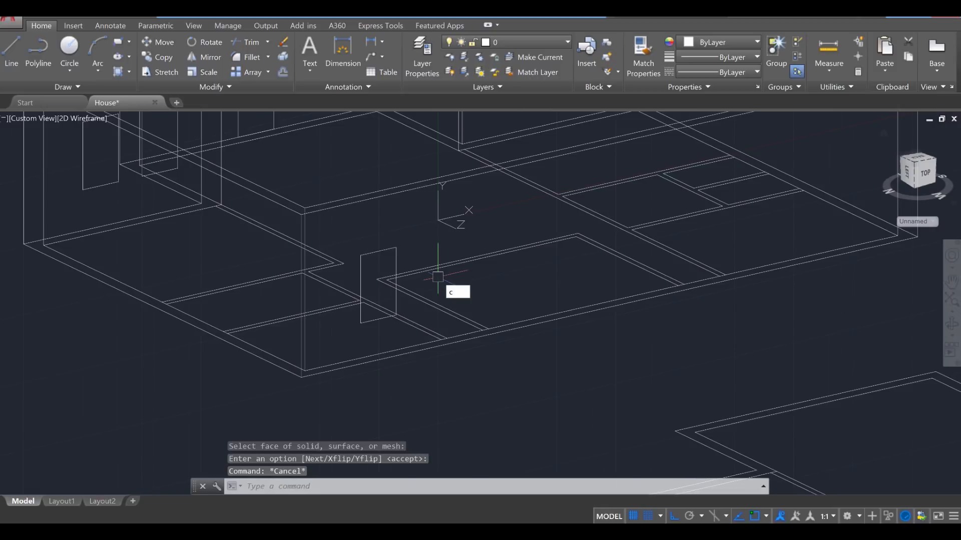
pyautogui.write('op')
pyautogui.press('Return')
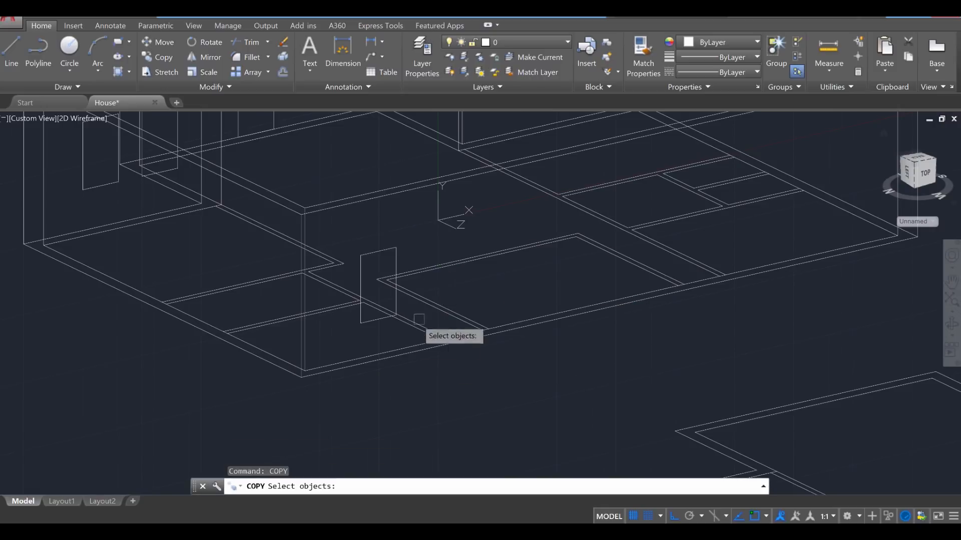
pyautogui.click(388, 317)
pyautogui.press('Return')
pyautogui.click(367, 325)
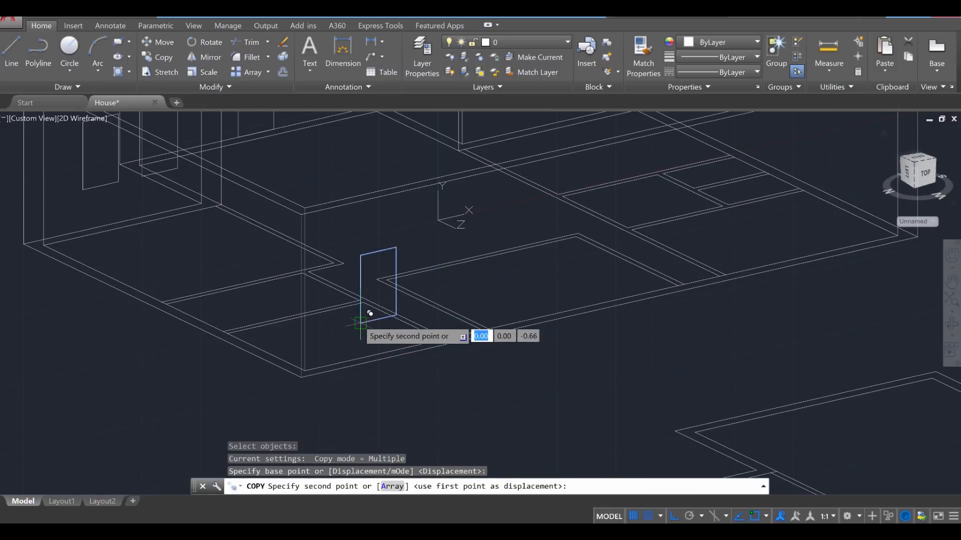
pyautogui.write('10')
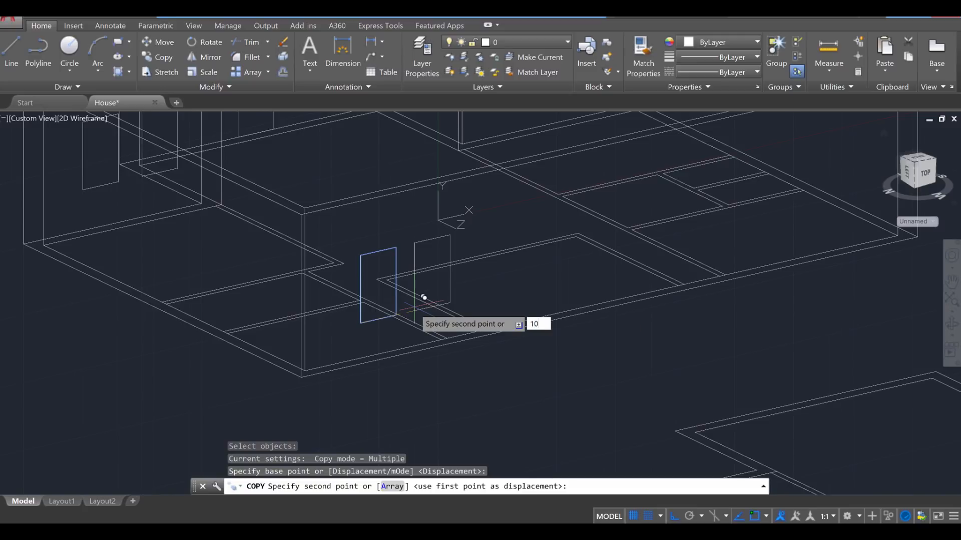
pyautogui.press('Return')
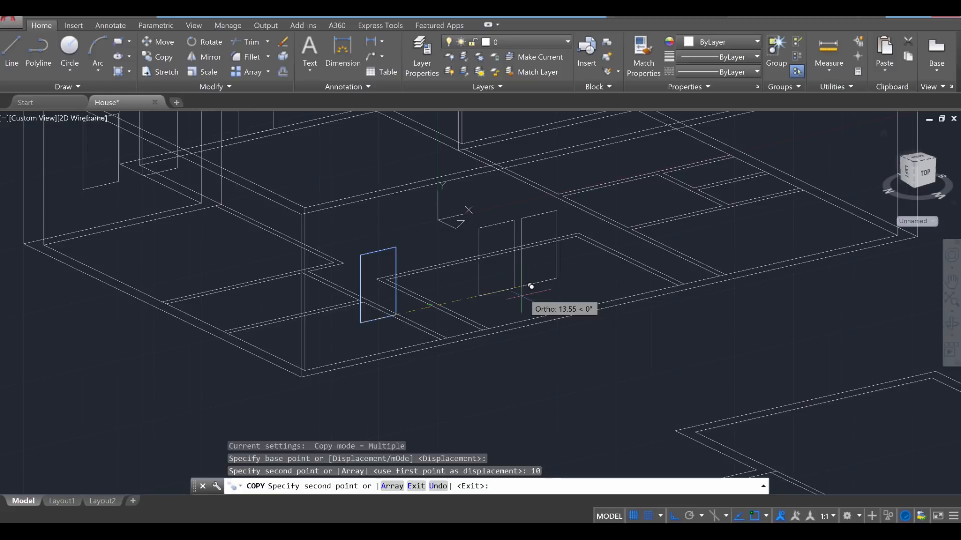
pyautogui.write('1')
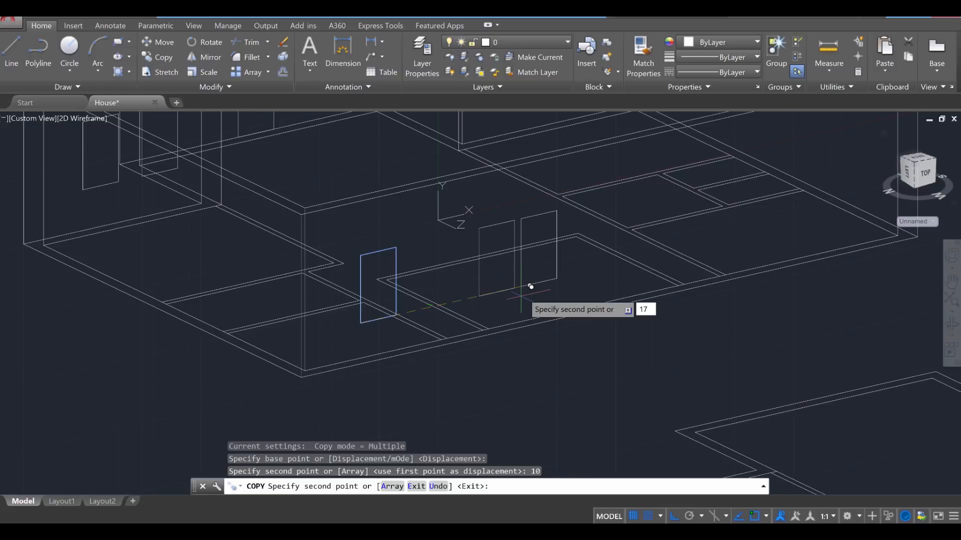
pyautogui.write('7')
pyautogui.press('Return')
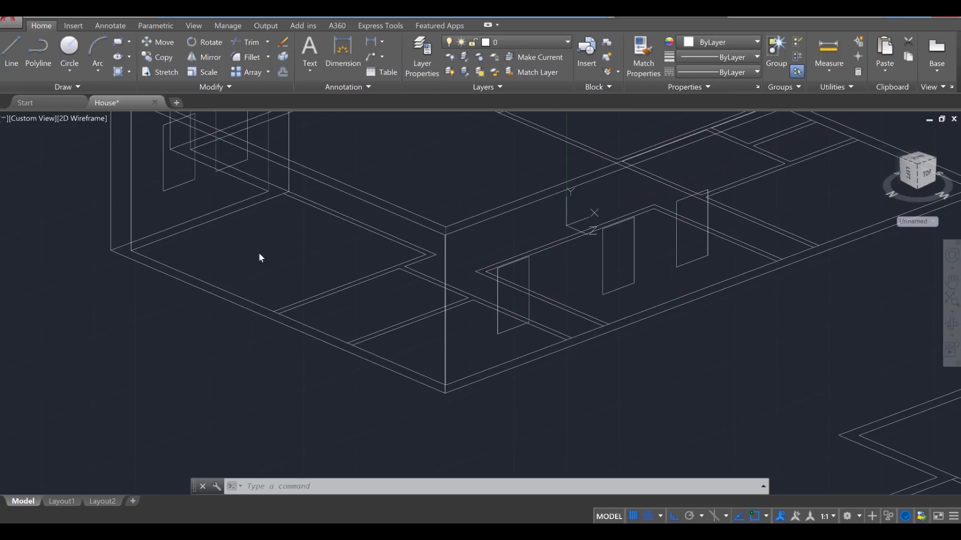
# Align the UCS with the outer face of the adjoining end wall that has no windows.
pyautogui.moveTo(303, 285); pyautogui.dragTo(354, 319, button='middle')
pyautogui.write('U')
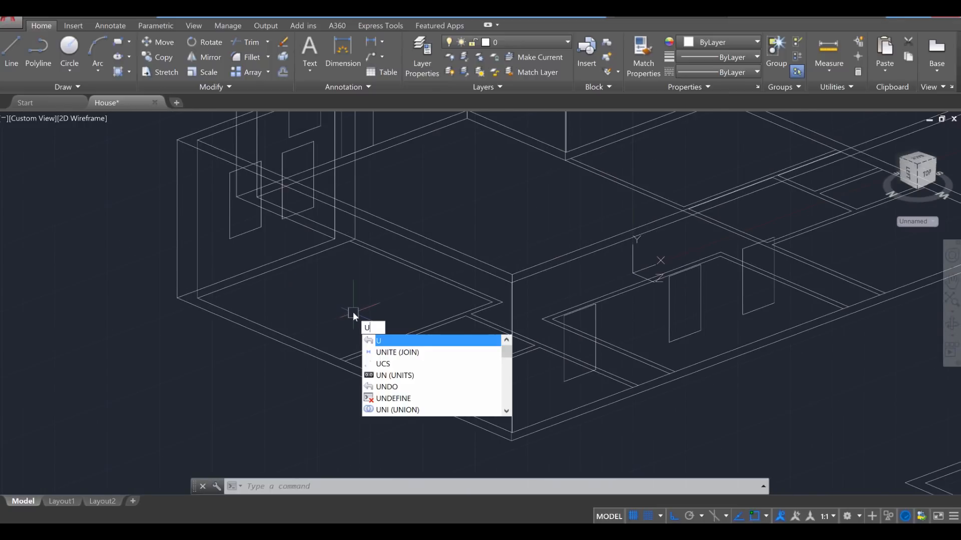
pyautogui.write('cs')
pyautogui.press('Return')
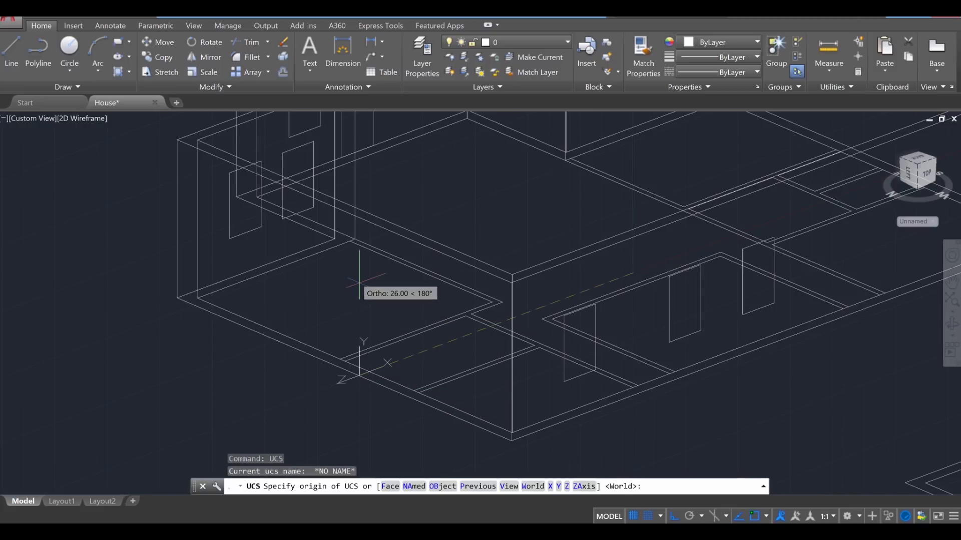
pyautogui.write('f')
pyautogui.press('Return')
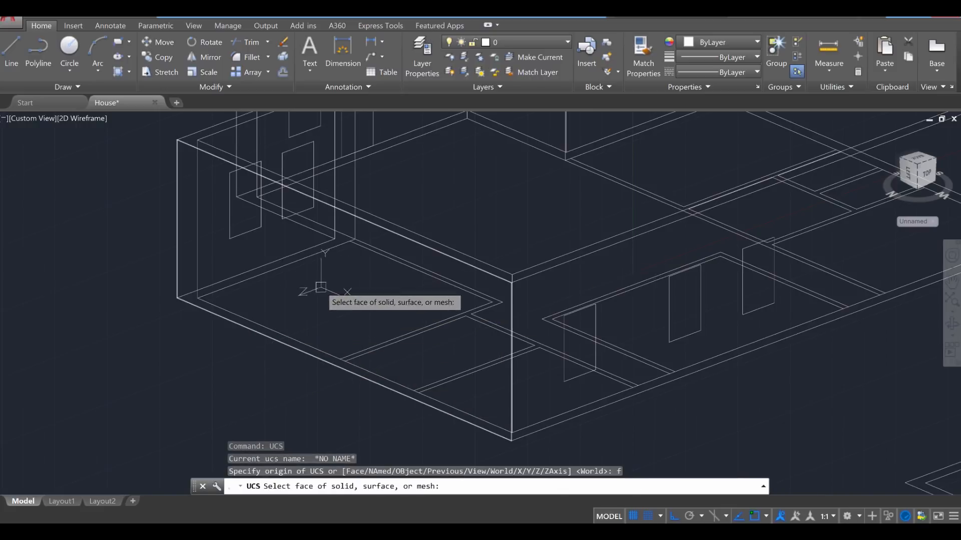
pyautogui.click(362, 276)
pyautogui.press('Return')
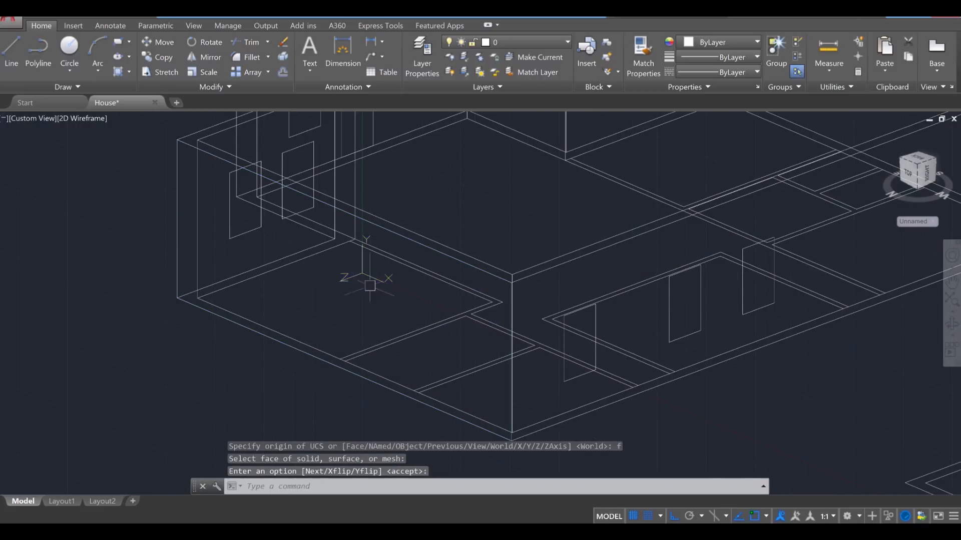
# Draw a rectangular window outline 3 units wide and 5 units high on the blank end wall.
pyautogui.moveTo(432, 333)
pyautogui.mouseDown(button='middle')
pyautogui.moveTo(419, 287)
pyautogui.moveTo(410, 302)
pyautogui.mouseUp(button='middle')
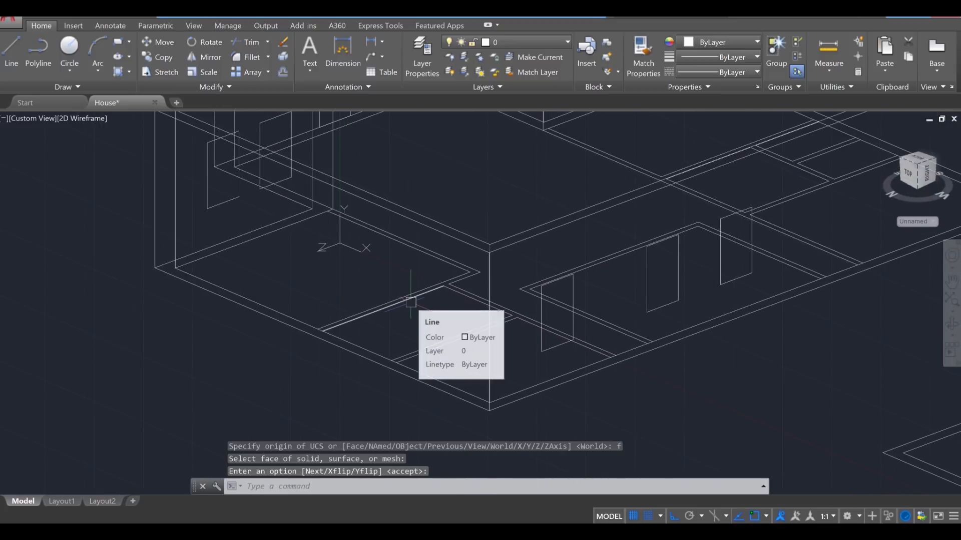
pyautogui.write('REC')
pyautogui.press('Return')
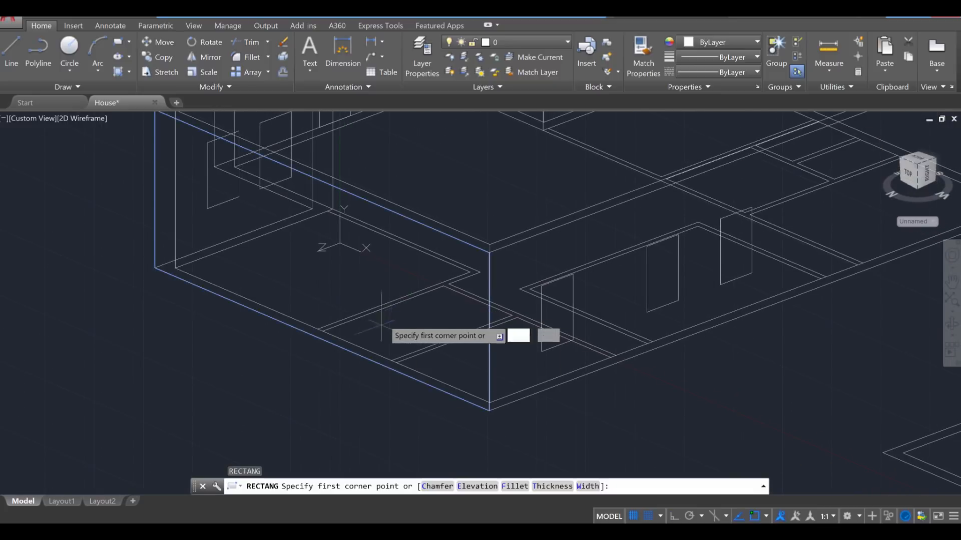
pyautogui.click(361, 304)
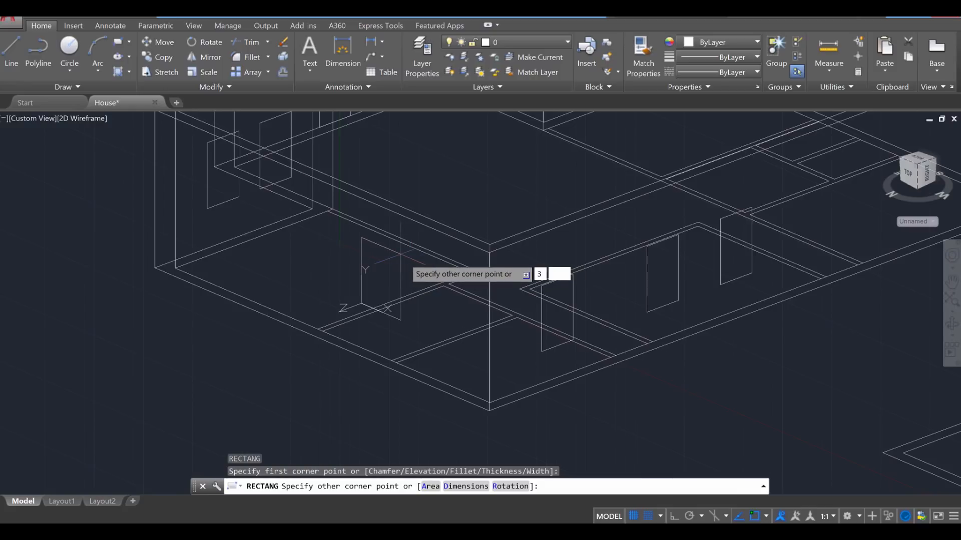
pyautogui.press('Return')
pyautogui.moveTo(414, 317); pyautogui.dragTo(408, 335, button='middle')
pyautogui.scroll(-2, 389, 350)
pyautogui.scroll(2, 389, 350)
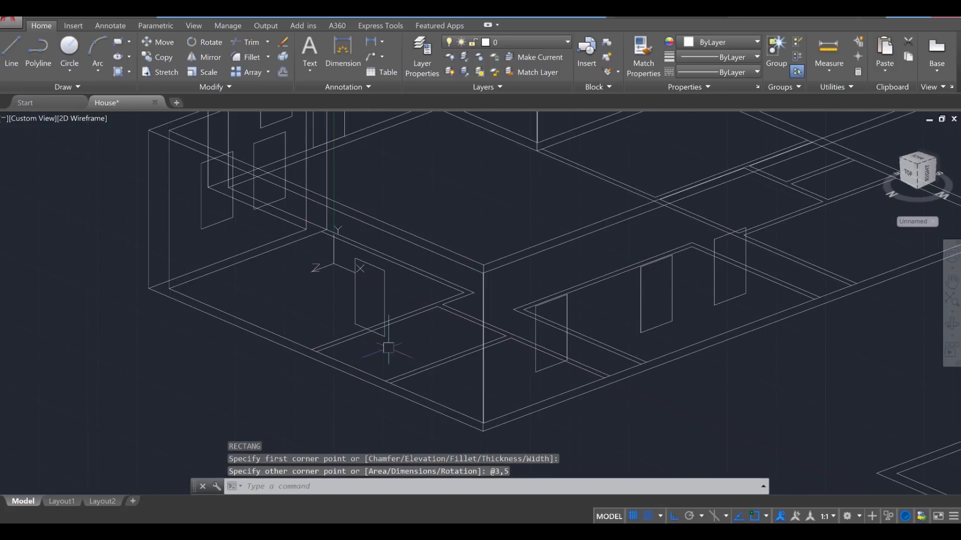
# Move the new window by its lower corner onto the end wall's bottom outer corner beside the long back wall.
pyautogui.write('MOVE')
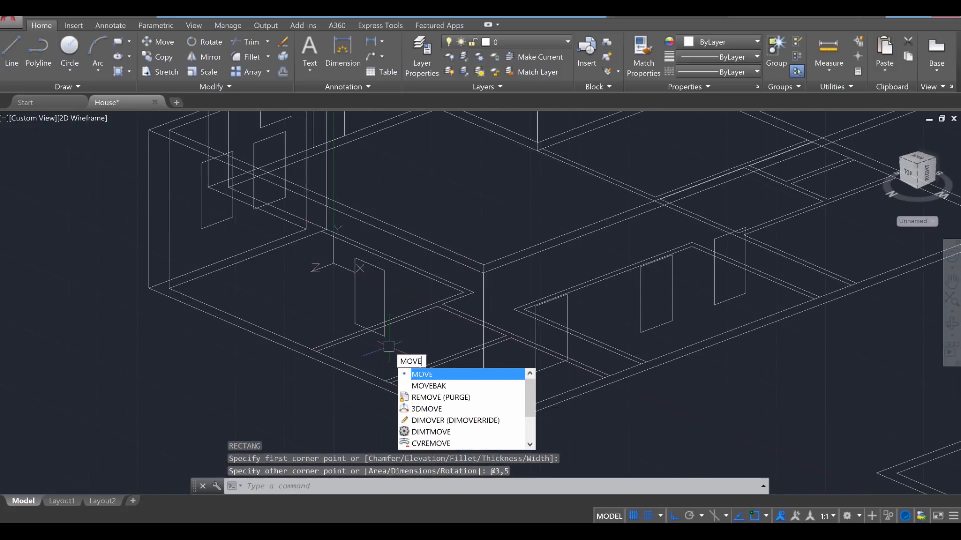
pyautogui.press('Return')
pyautogui.click(384, 334)
pyautogui.press('Return')
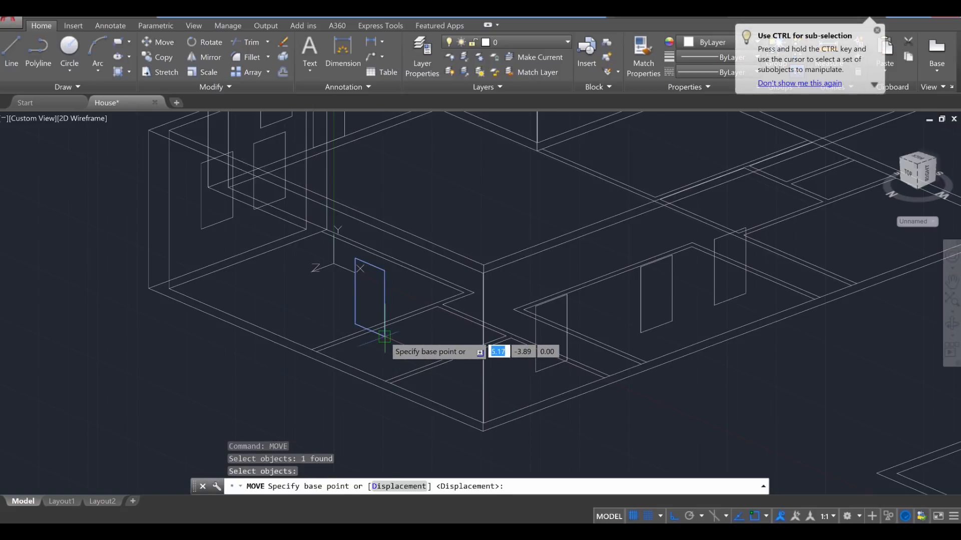
pyautogui.click(384, 337)
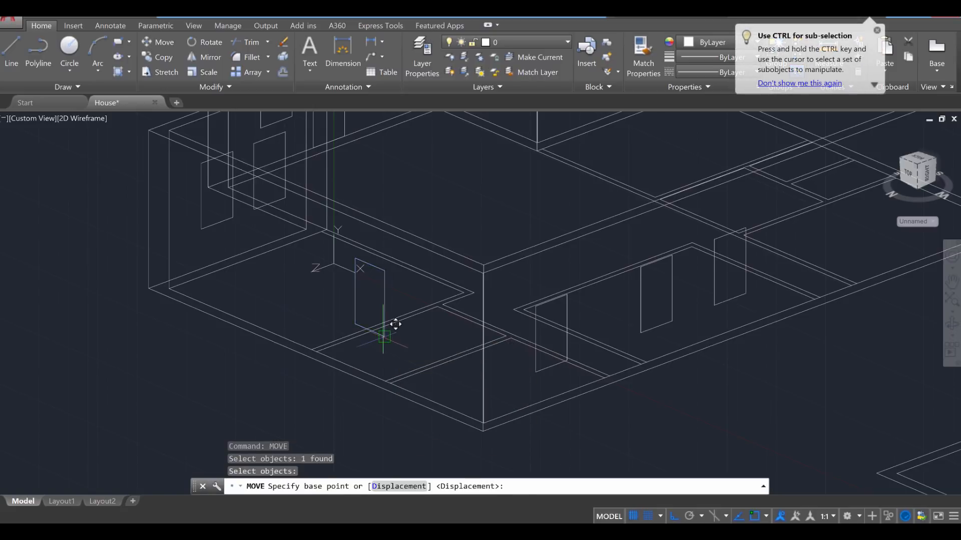
pyautogui.click(480, 428)
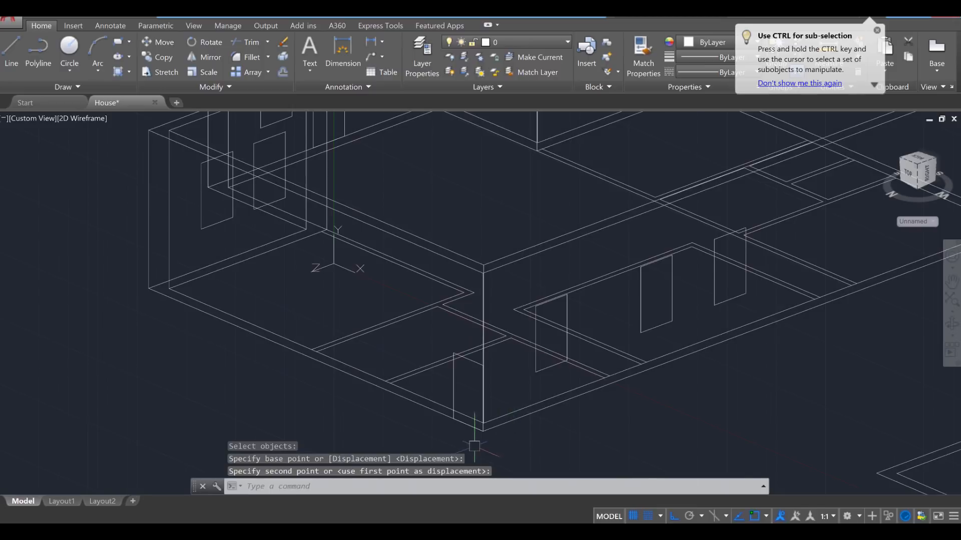
# Move the window 3 units straight up from the wall's bottom corner.
pyautogui.press('Return')
pyautogui.click(455, 378)
pyautogui.press('Return')
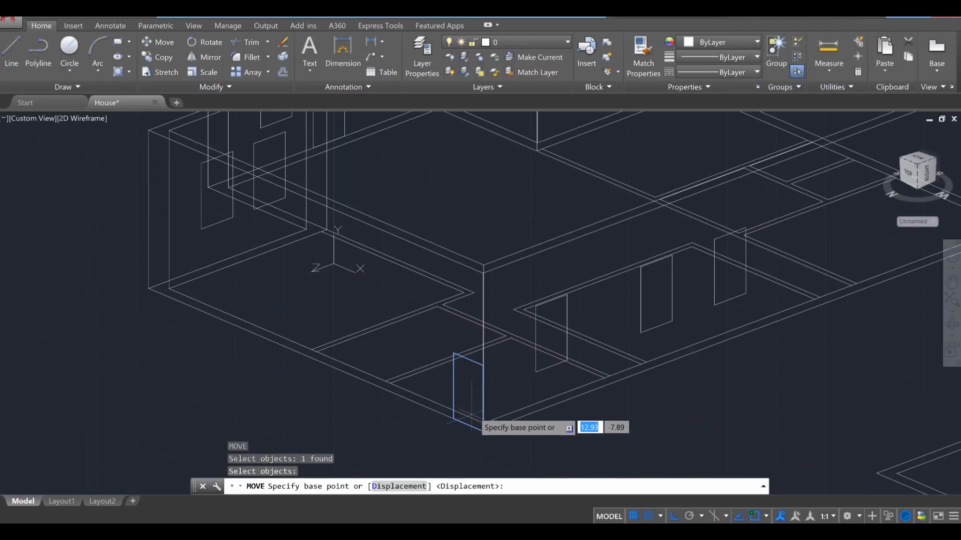
pyautogui.click(482, 428)
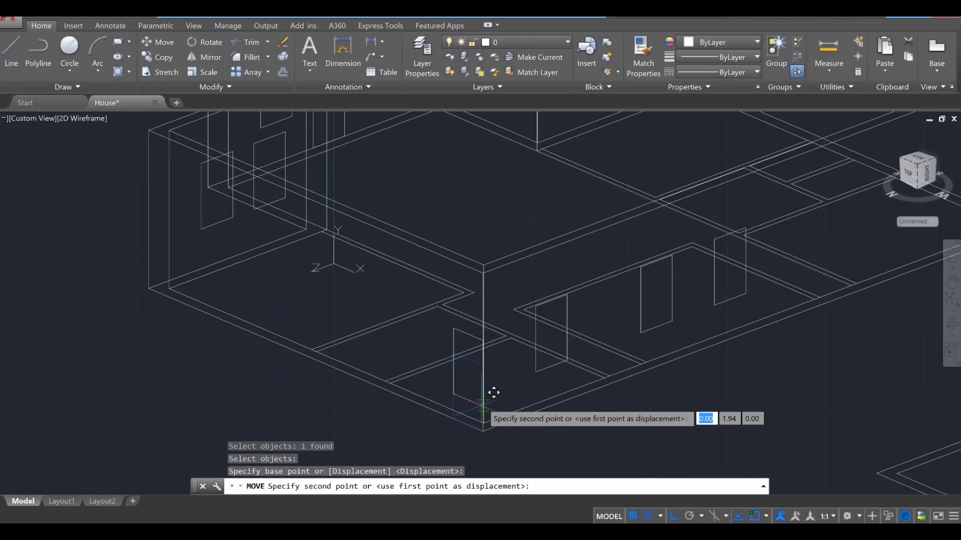
pyautogui.press('Return')
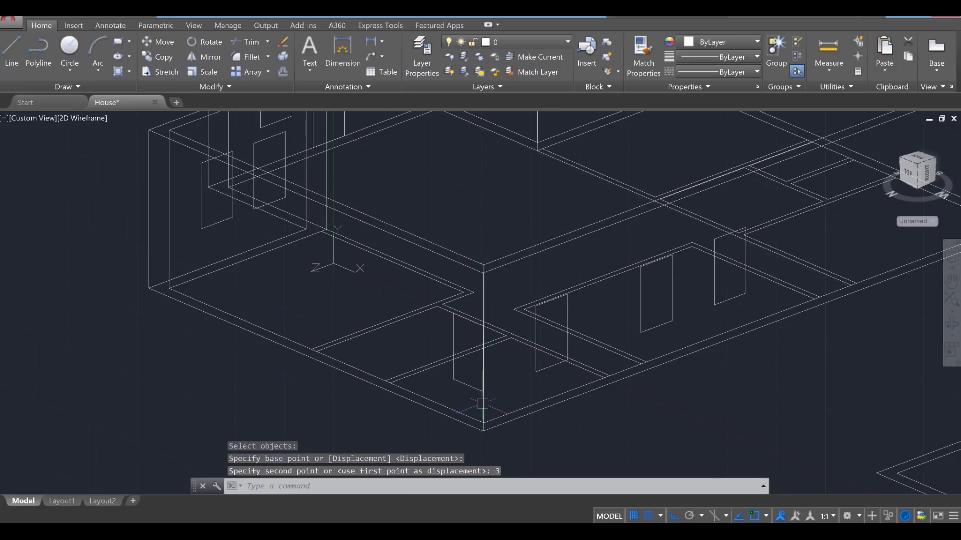
# Move the raised window 5 units along the end wall, away from the corner.
pyautogui.press('Return')
pyautogui.click(462, 384)
pyautogui.press('Return')
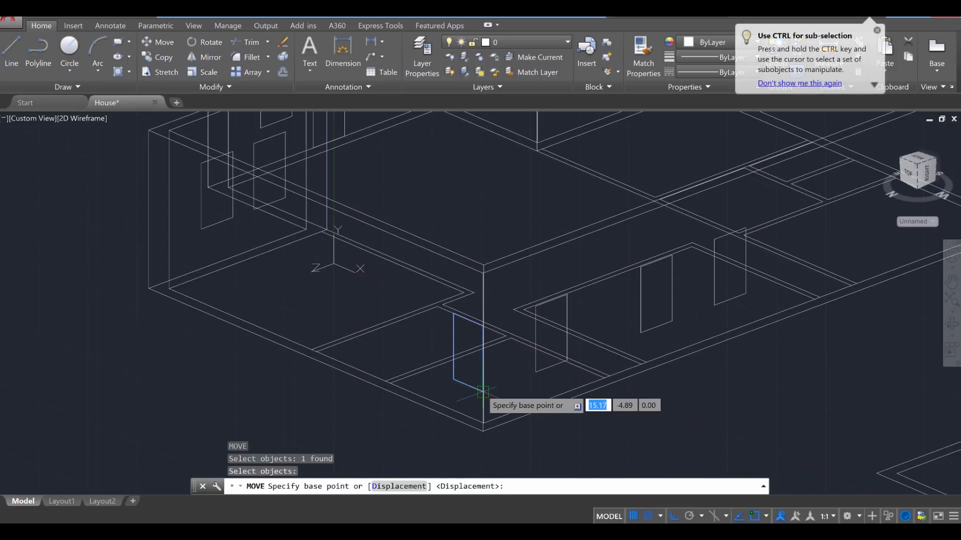
pyautogui.click(482, 391)
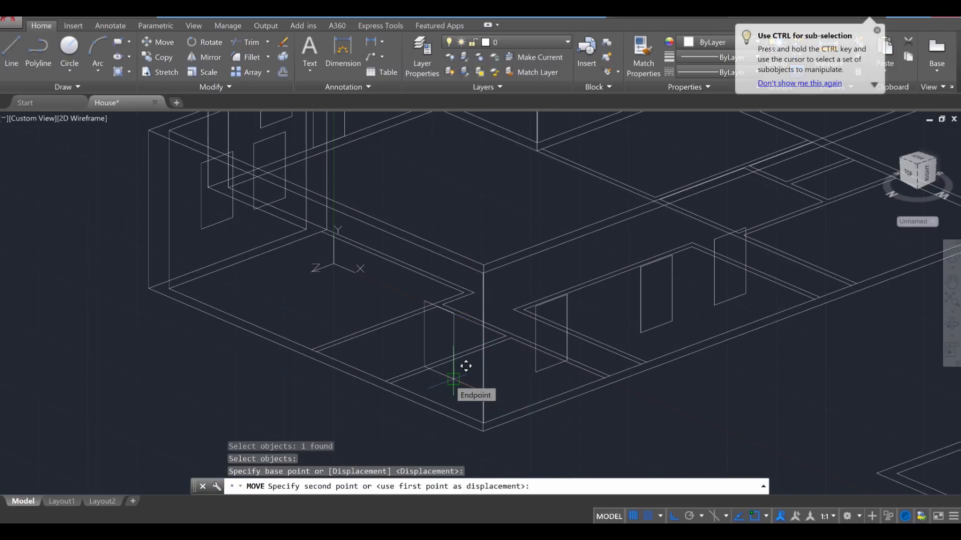
pyautogui.write('5')
pyautogui.press('Return')
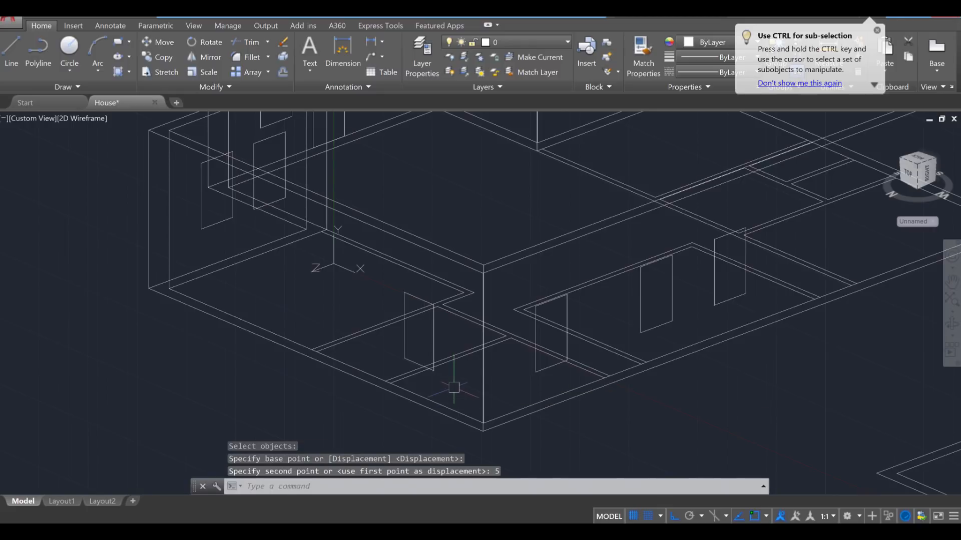
# Copy the window 12 units and 17 units along the end wall, using its lower corner as base point.
pyautogui.write('copy')
pyautogui.press('Return')
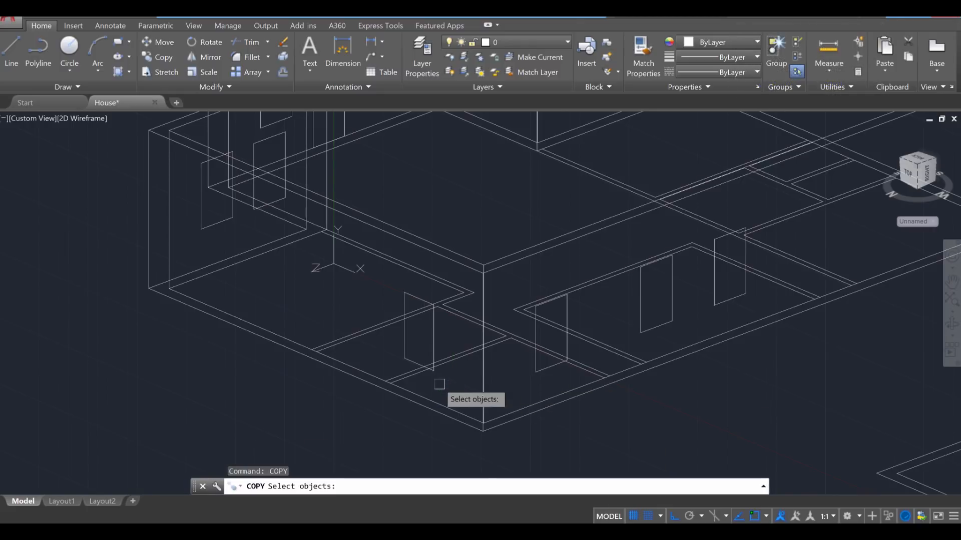
pyautogui.click(433, 358)
pyautogui.press('Return')
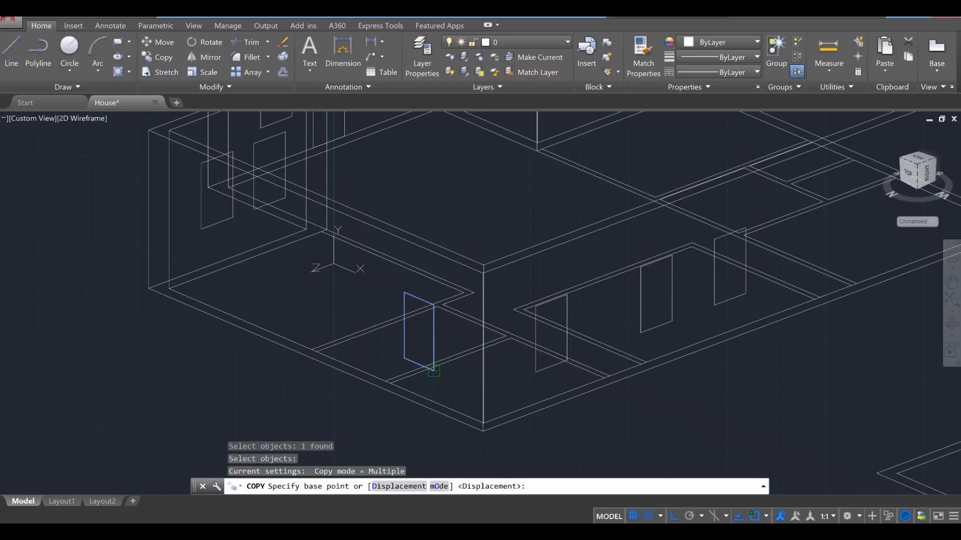
pyautogui.click(433, 370)
pyautogui.write('12')
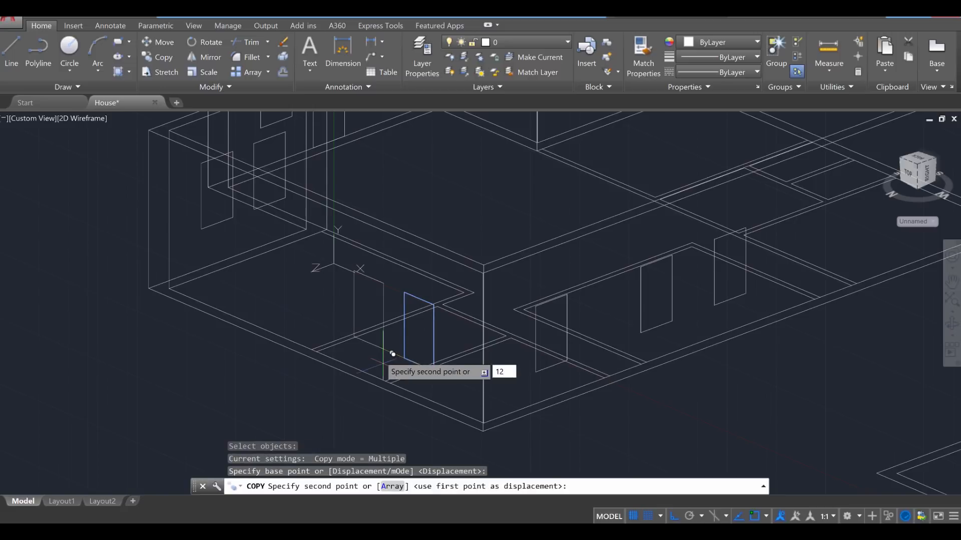
pyautogui.press('Return')
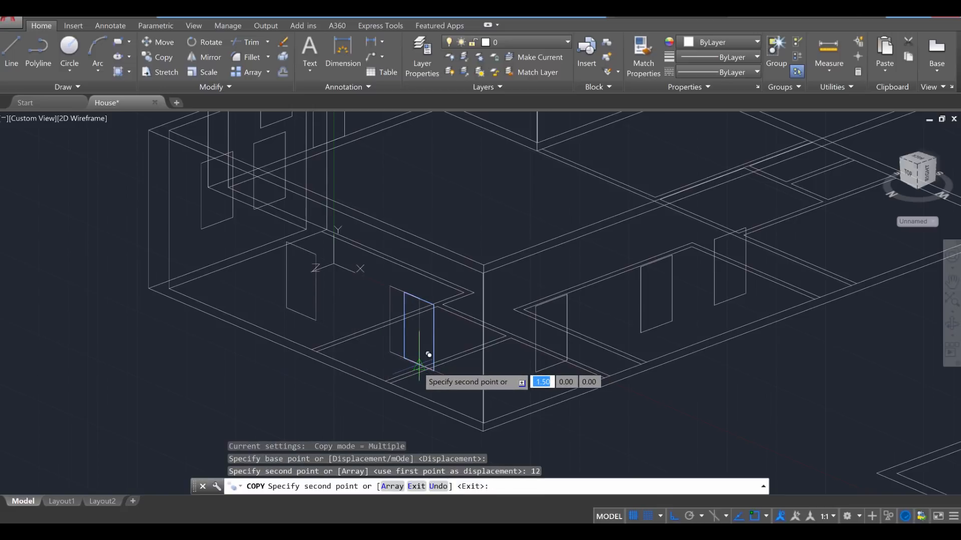
pyautogui.write('17')
pyautogui.press('Return')
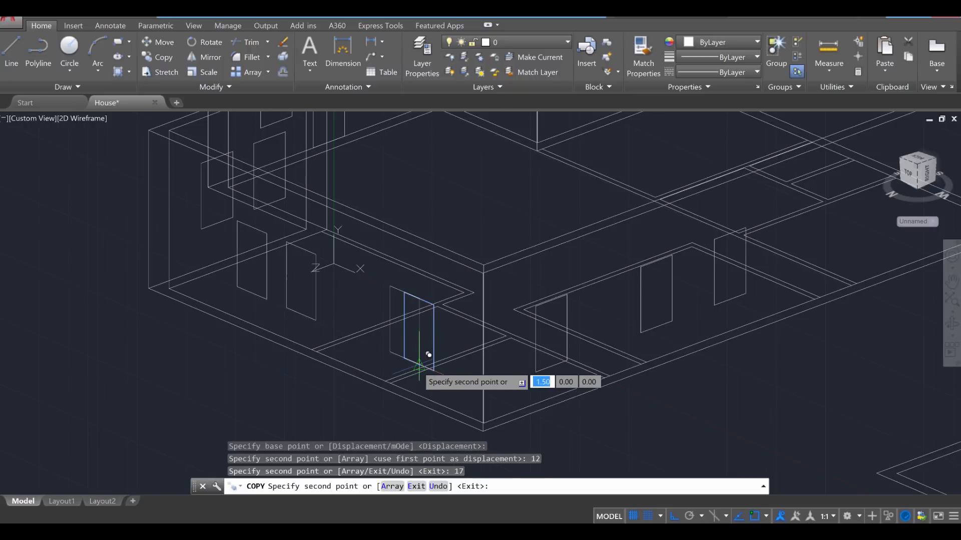
# Place another copy of the window 8 units along the end wall and end the copying.
pyautogui.scroll(-2, 424, 396)
pyautogui.moveTo(415, 407)
pyautogui.mouseDown(button='middle')
pyautogui.moveTo(369, 358)
pyautogui.moveTo(446, 369)
pyautogui.moveTo(403, 365)
pyautogui.mouseUp(button='middle')
pyautogui.scroll(5, 375, 355)
pyautogui.scroll(-3, 384, 342)
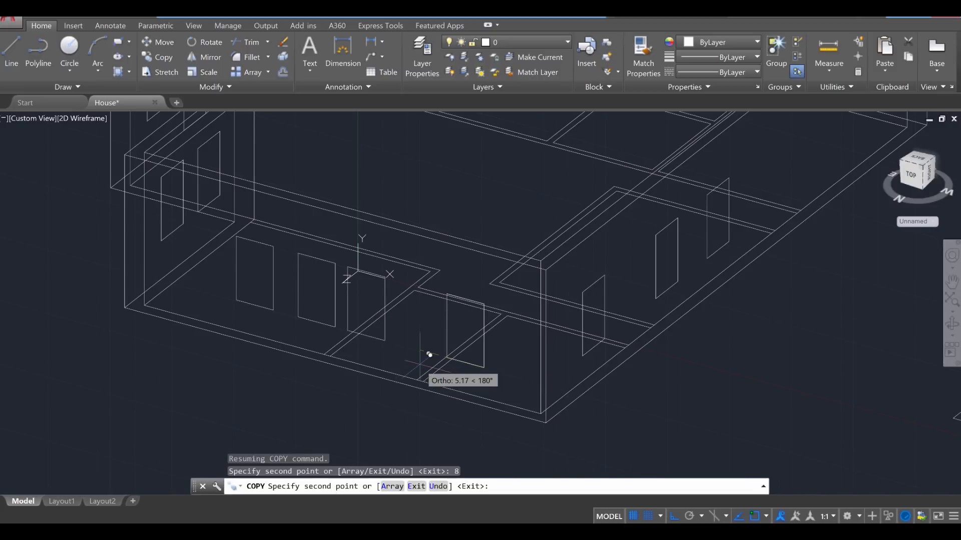
pyautogui.write('8')
pyautogui.press('Return')
pyautogui.press('Escape')
pyautogui.press('Escape')
pyautogui.keyDown('shift'); pyautogui.moveTo(479, 374); pyautogui.dragTo(504, 367, button='middle'); pyautogui.keyUp('shift')
pyautogui.keyDown('shift'); pyautogui.moveTo(389, 370); pyautogui.dragTo(442, 372, button='middle'); pyautogui.keyUp('shift')
pyautogui.scroll(3, 442, 372)
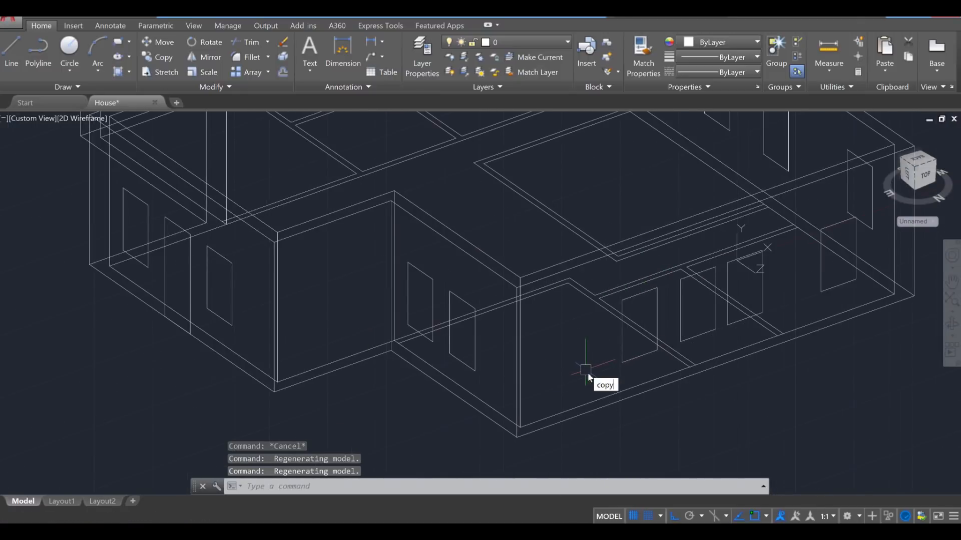
pyautogui.press('Return')
pyautogui.click(622, 357)
pyautogui.press('Return')
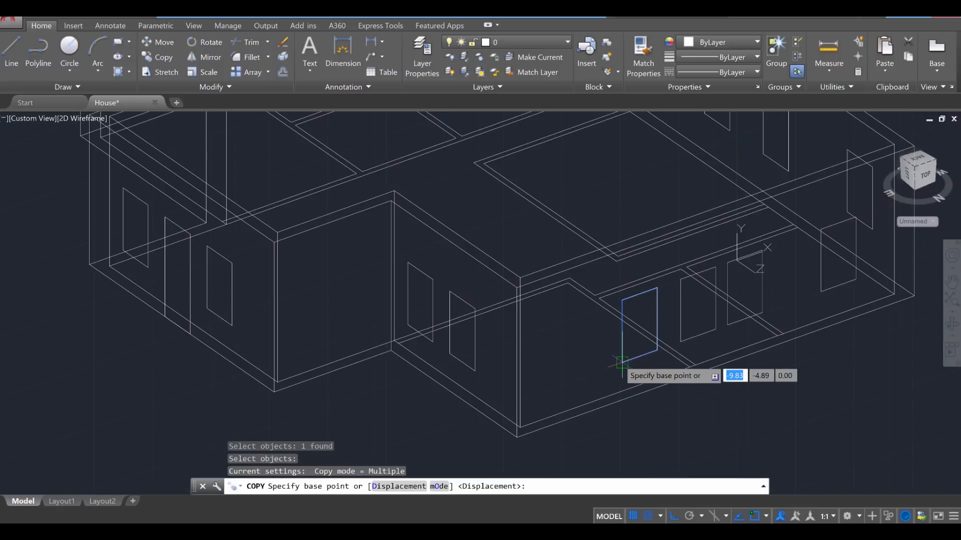
pyautogui.click(622, 362)
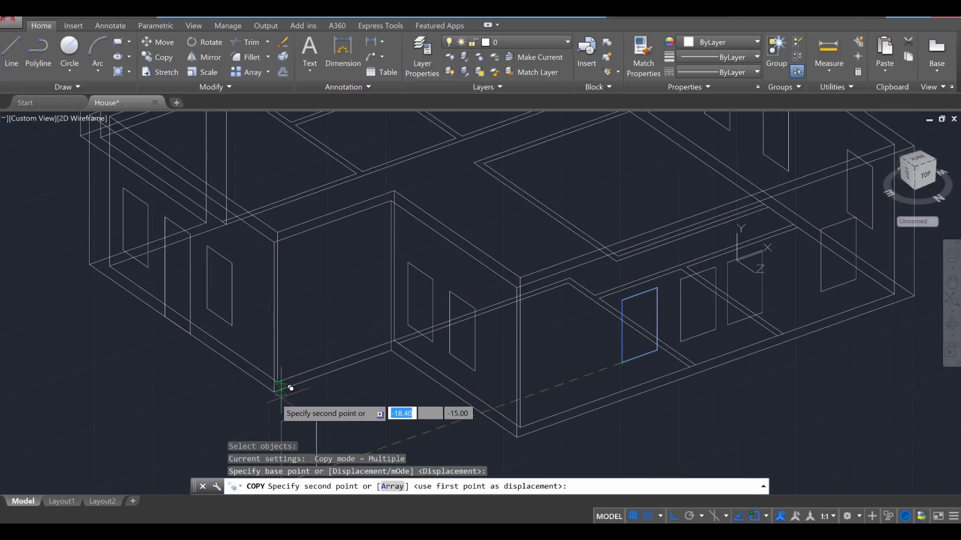
pyautogui.press('Escape')
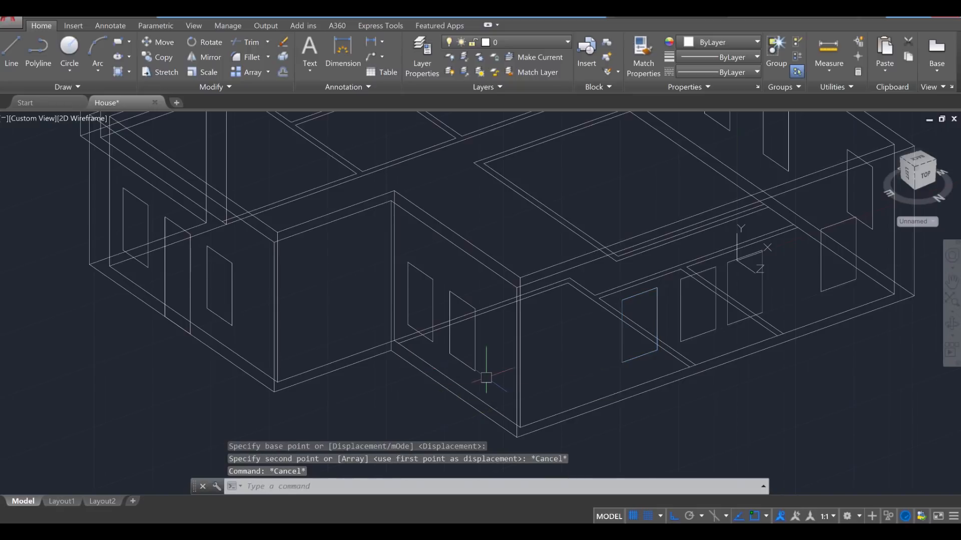
# Copy the end wall's farthest window onto the parallel offset wall, using the two walls' bottom outer corners as base and destination points.
pyautogui.press('Return')
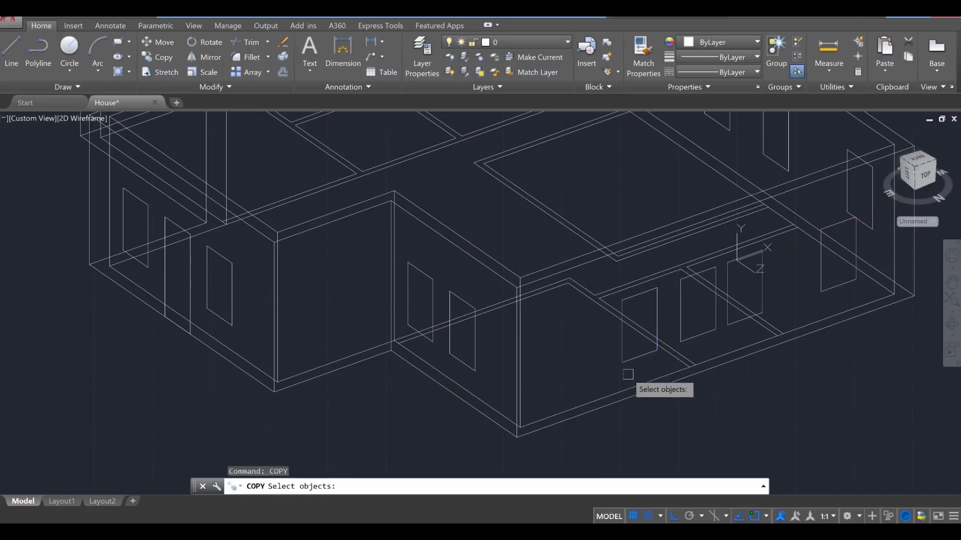
pyautogui.click(638, 356)
pyautogui.press('Return')
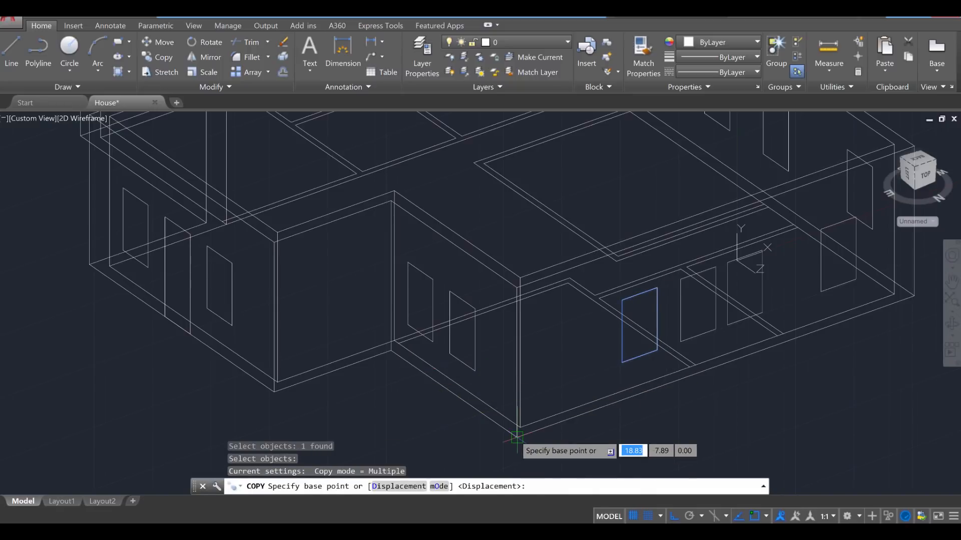
pyautogui.click(517, 438)
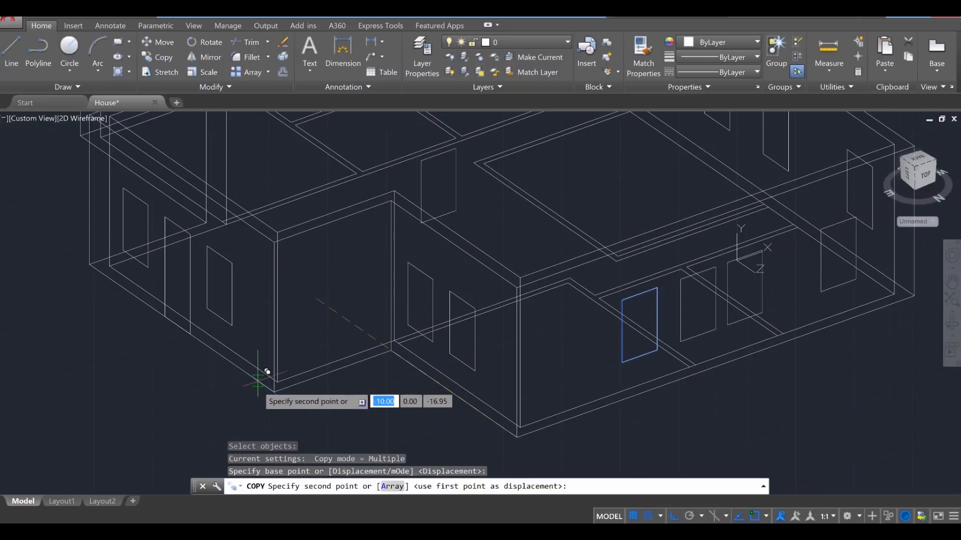
pyautogui.click(274, 392)
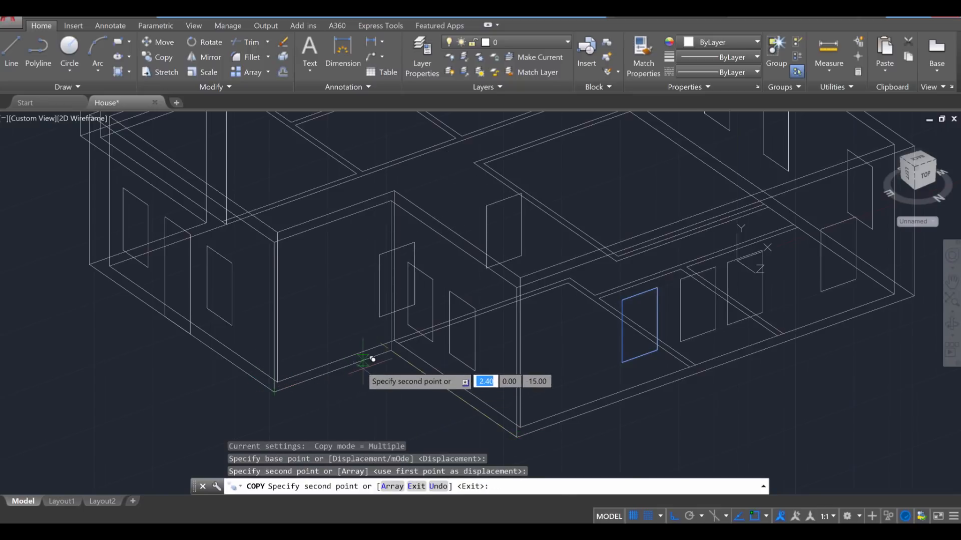
pyautogui.press('Escape')
# Move the copied window along the protruding room's side wall, away from the inner corner, using its lower corner as base point.
pyautogui.write('mo')
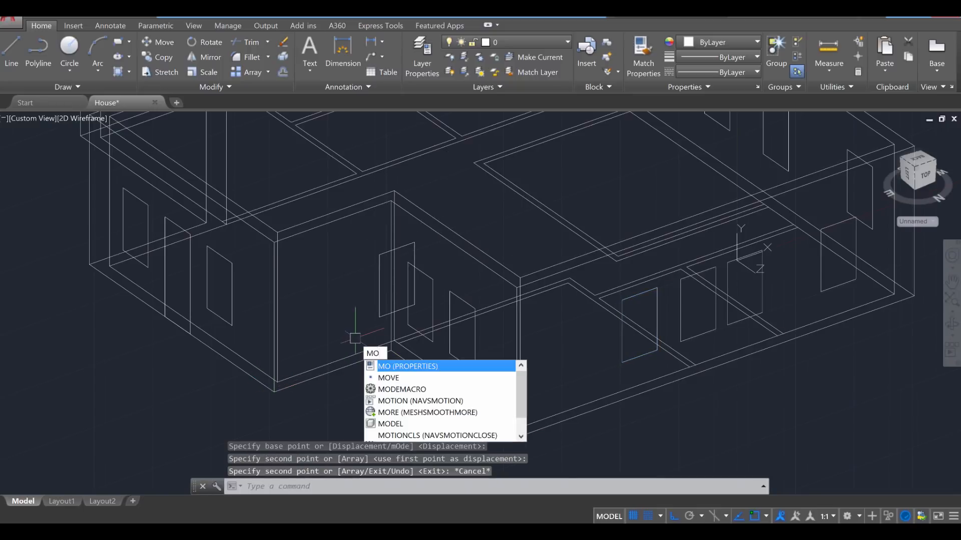
pyautogui.write('ve')
pyautogui.press('Return')
pyautogui.click(382, 302)
pyautogui.press('Return')
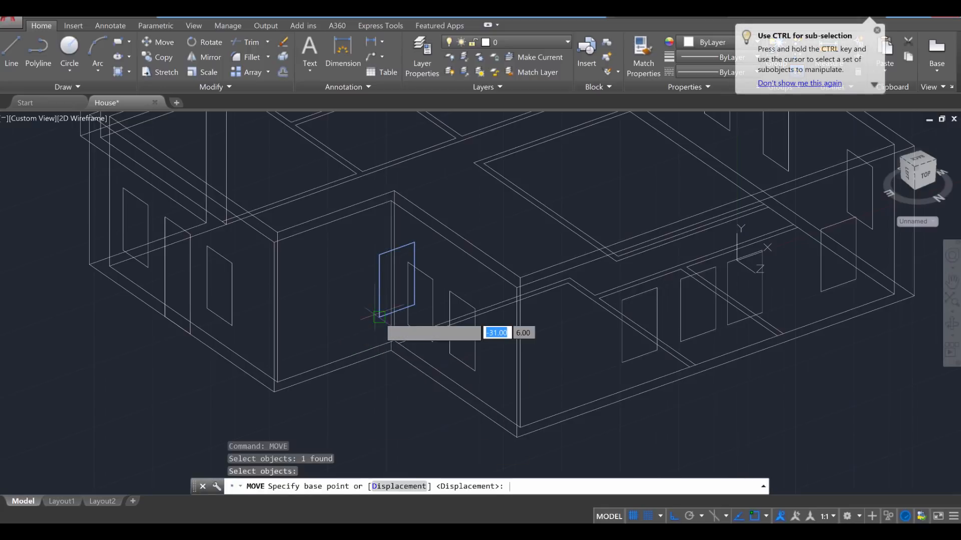
pyautogui.click(379, 316)
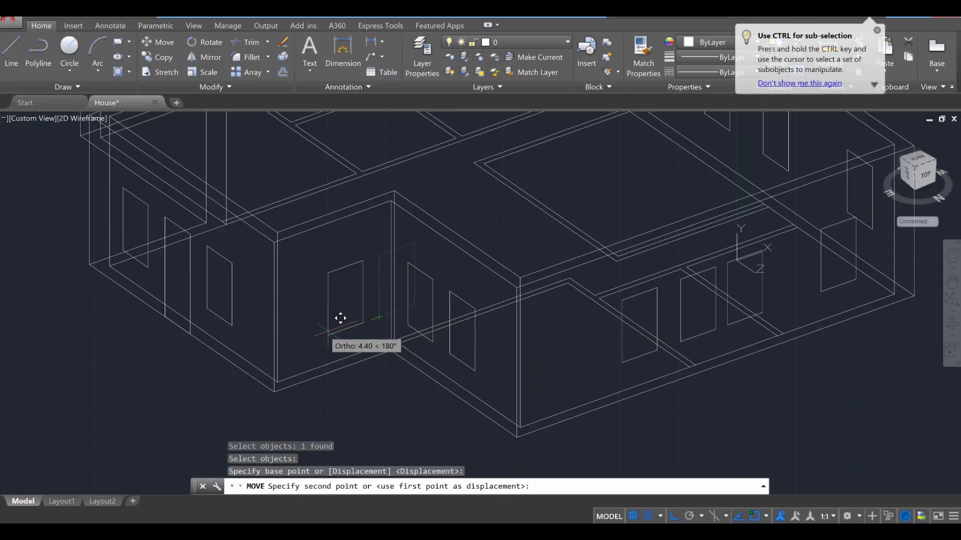
pyautogui.press('Escape')
pyautogui.press('Escape')
# Align the UCS to the top face of the outer walls using the Face option.
pyautogui.keyDown('shift'); pyautogui.moveTo(344, 339); pyautogui.dragTo(225, 376, button='middle'); pyautogui.keyUp('shift')
pyautogui.scroll(1, 376, 353)
pyautogui.scroll(-3, 381, 352)
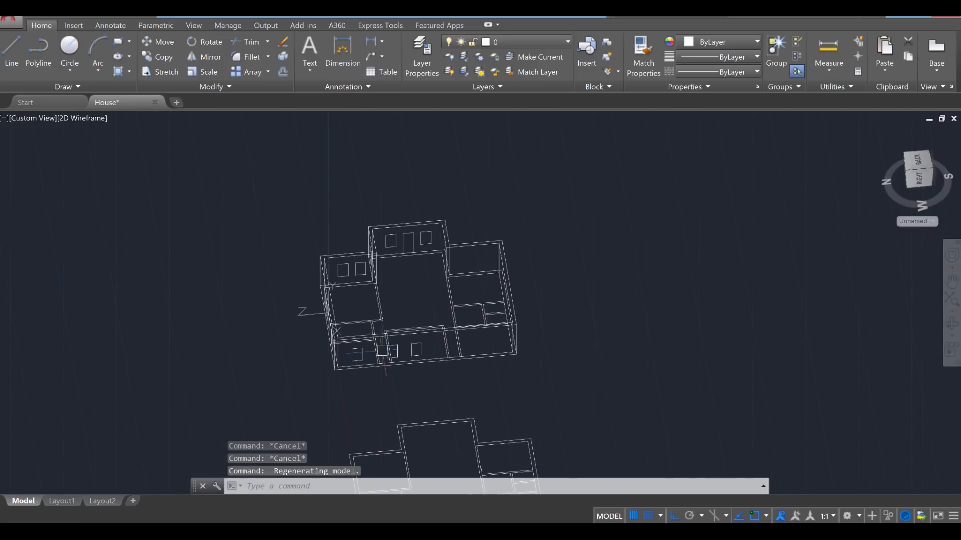
pyautogui.scroll(1, 388, 343)
pyautogui.keyDown('shift'); pyautogui.moveTo(415, 289); pyautogui.dragTo(377, 241, button='middle'); pyautogui.keyUp('shift')
pyautogui.scroll(4, 353, 228)
pyautogui.write('UCS')
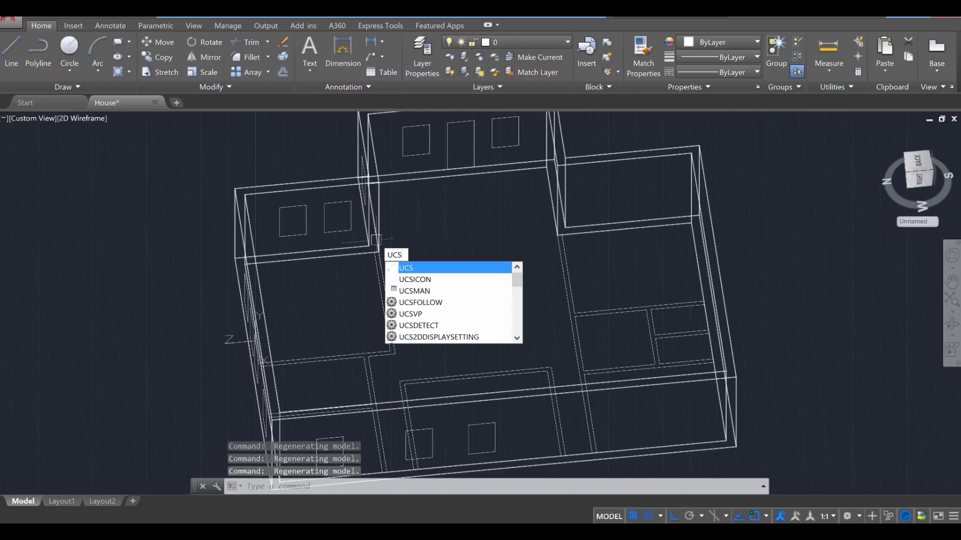
pyautogui.press('Return')
pyautogui.scroll(4, 321, 195)
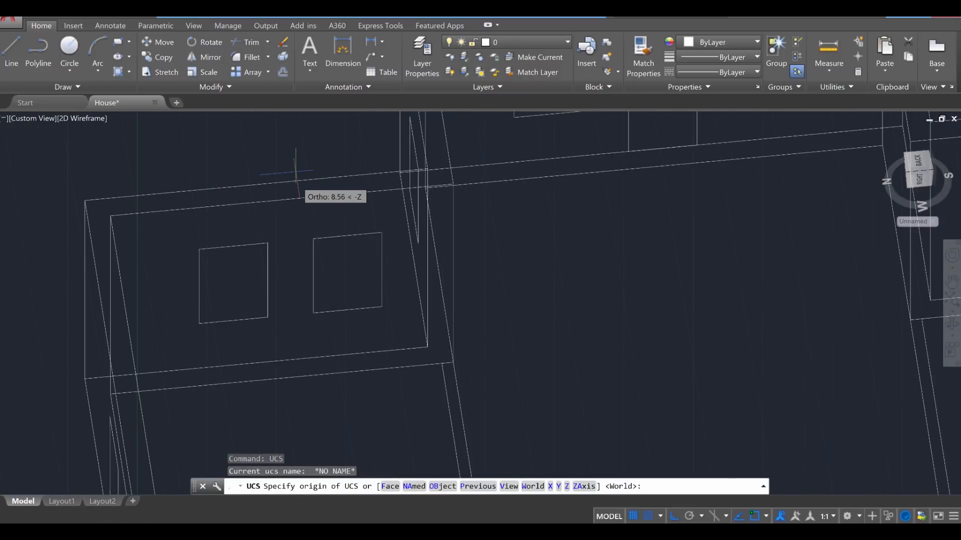
pyautogui.write('f')
pyautogui.press('Return')
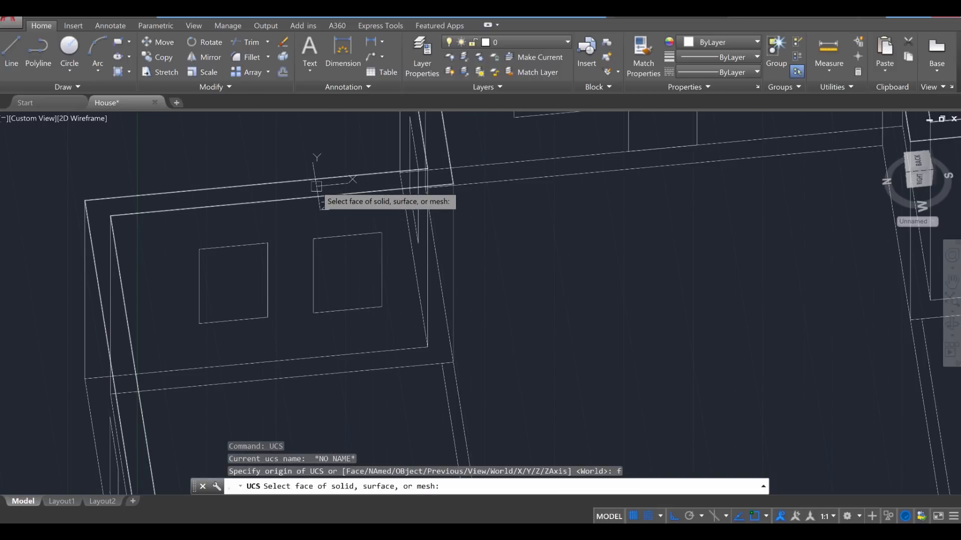
pyautogui.click(316, 186)
pyautogui.press('Return')
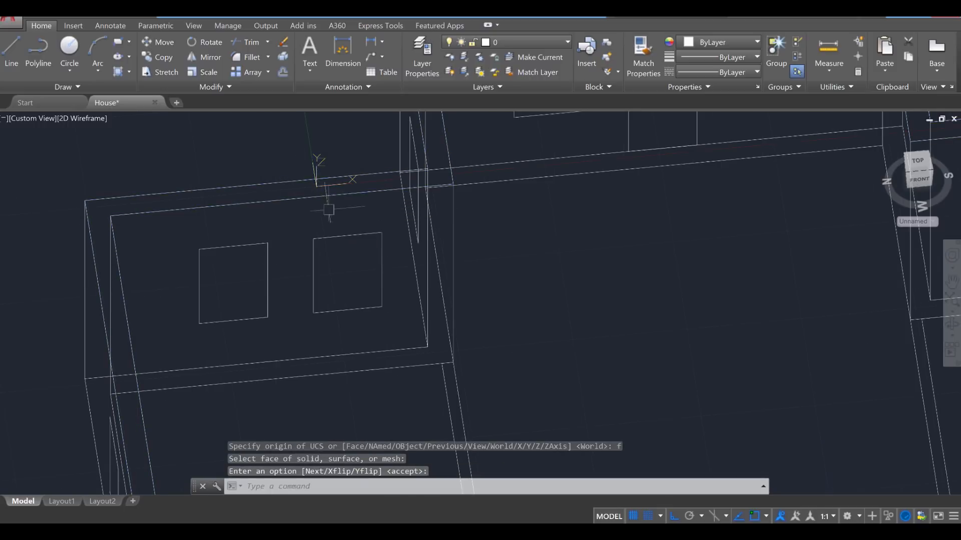
# Mirror one window beside the door, the adjacent wall's two, the end wall's four and the long wall's three about the protruding wall's midline, keeping the originals.
pyautogui.scroll(-5, 350, 215)
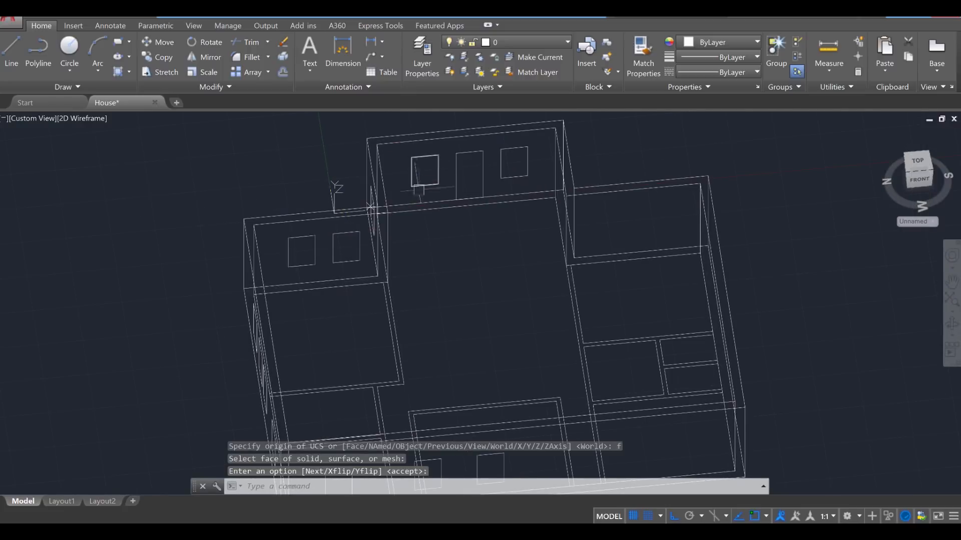
pyautogui.moveTo(438, 242); pyautogui.dragTo(422, 212, button='middle')
pyautogui.click(410, 157)
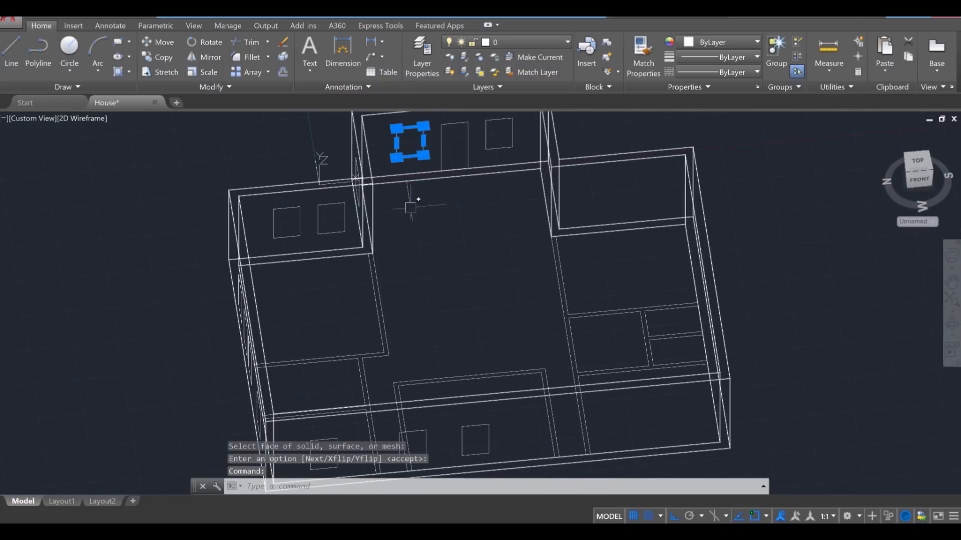
pyautogui.click(331, 232)
pyautogui.click(288, 237)
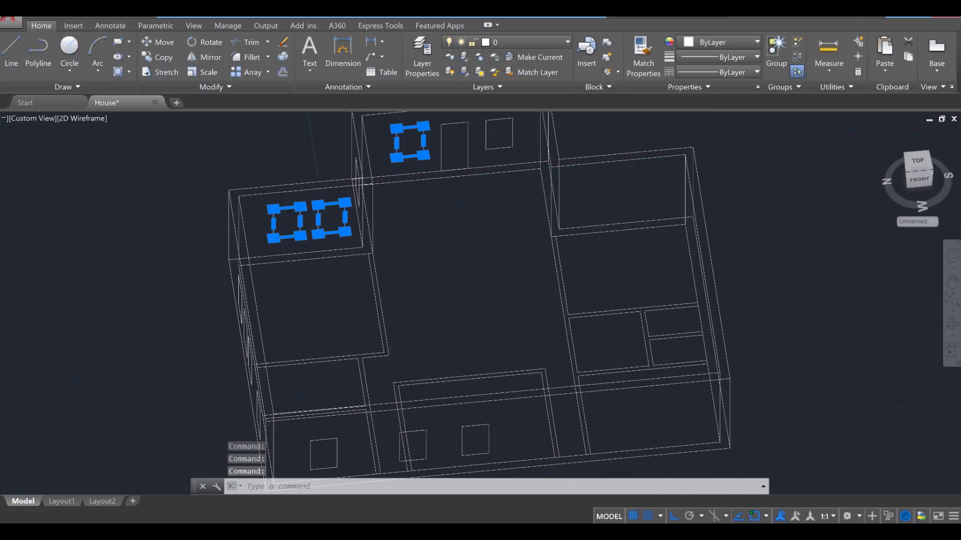
pyautogui.scroll(4, 333, 287)
pyautogui.keyDown('shift'); pyautogui.moveTo(334, 289); pyautogui.dragTo(345, 231, button='middle'); pyautogui.keyUp('shift')
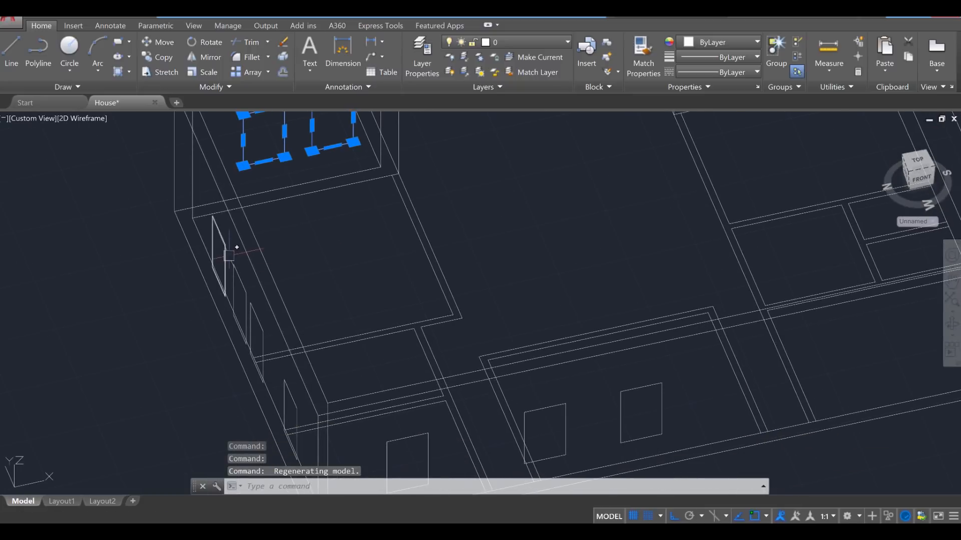
pyautogui.click(232, 257)
pyautogui.click(245, 282)
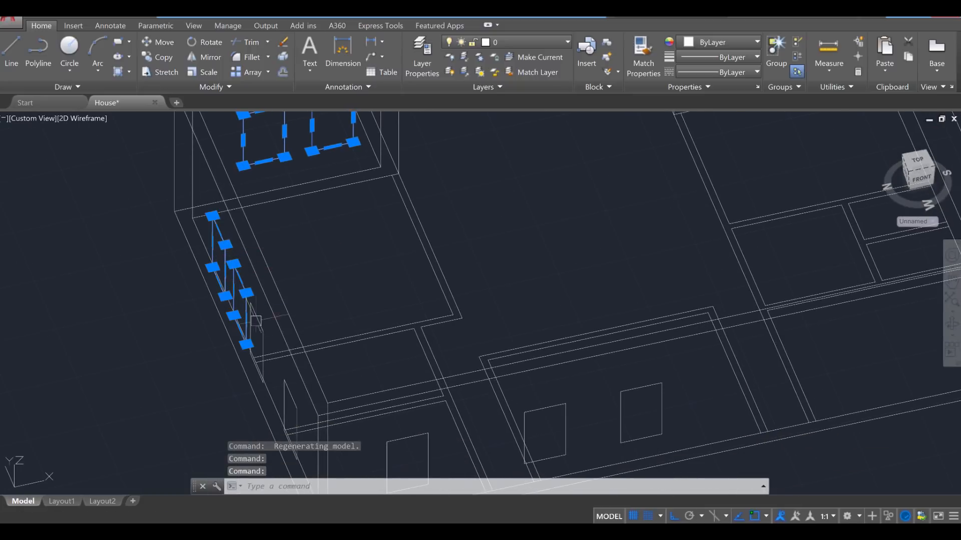
pyautogui.click(261, 332)
pyautogui.moveTo(369, 373); pyautogui.dragTo(354, 293, button='middle')
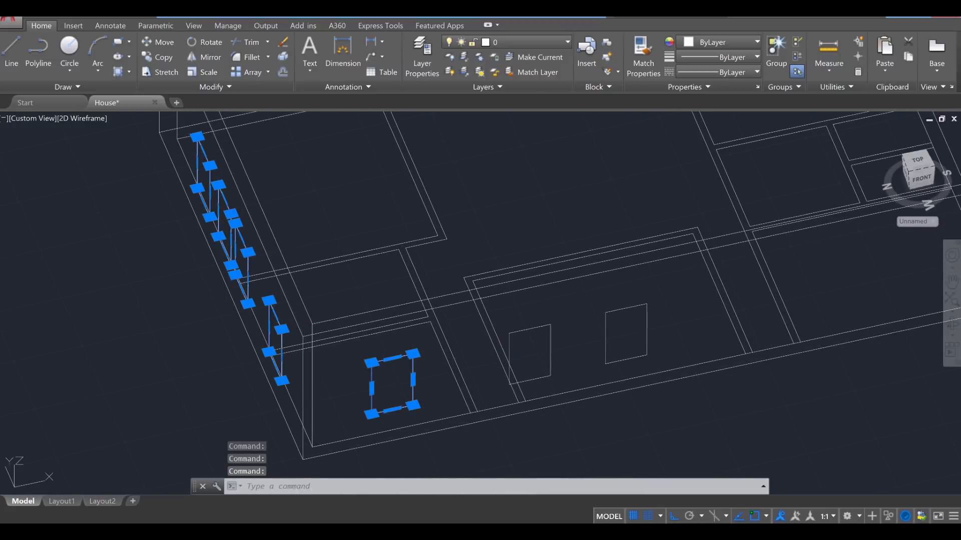
pyautogui.scroll(-5, 647, 329)
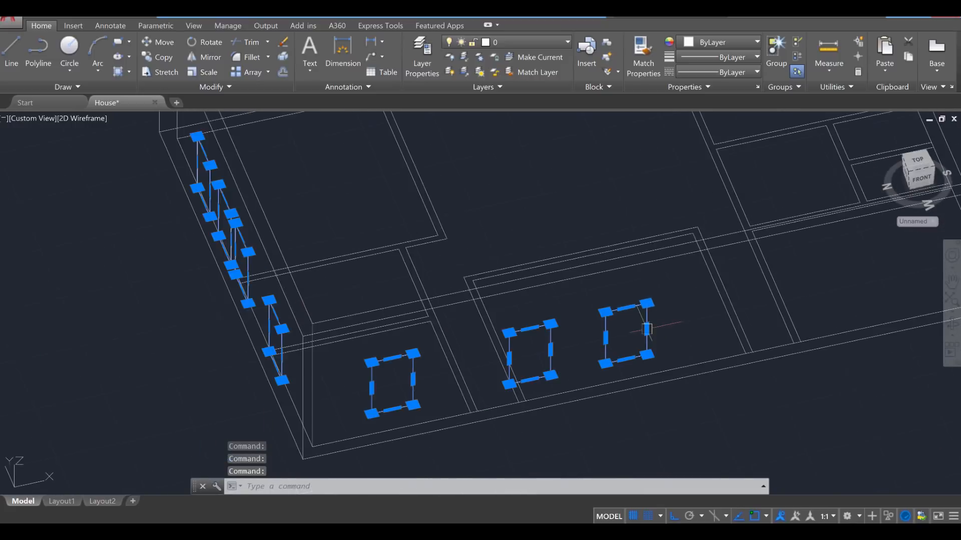
pyautogui.scroll(3, 629, 251)
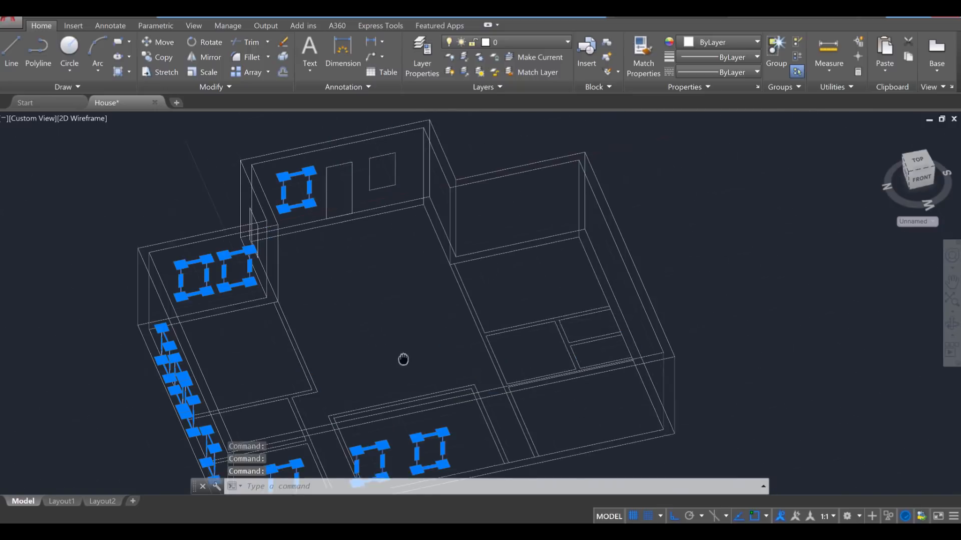
pyautogui.click(920, 166)
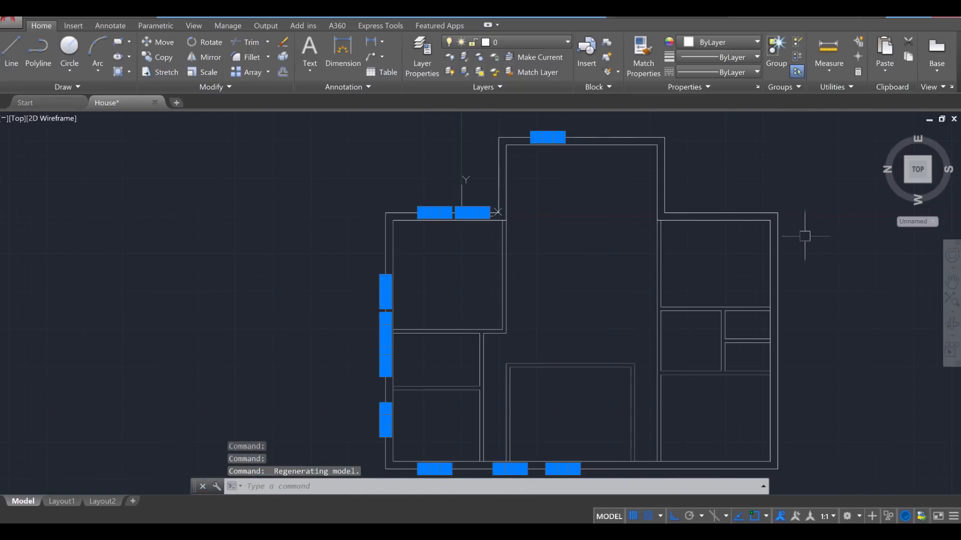
pyautogui.scroll(6, 618, 186)
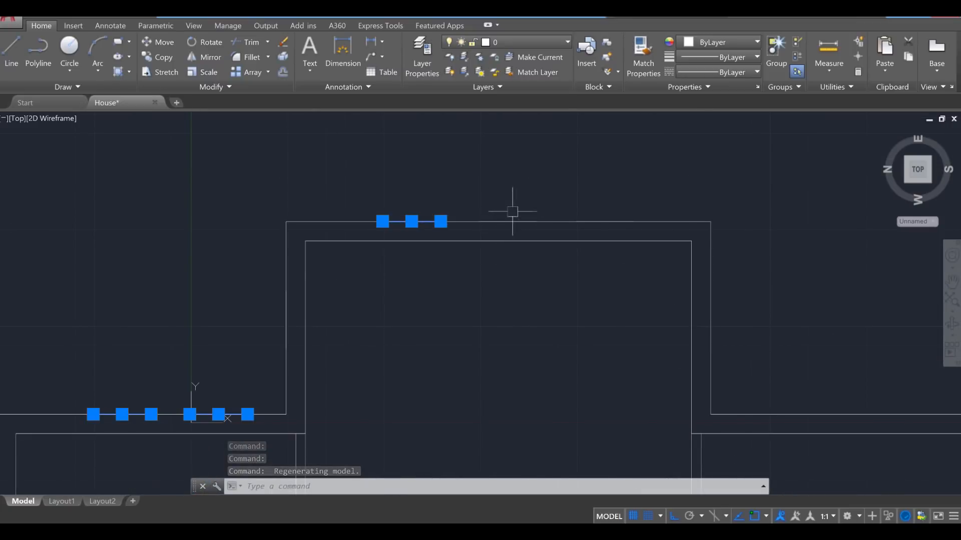
pyautogui.scroll(4, 512, 212)
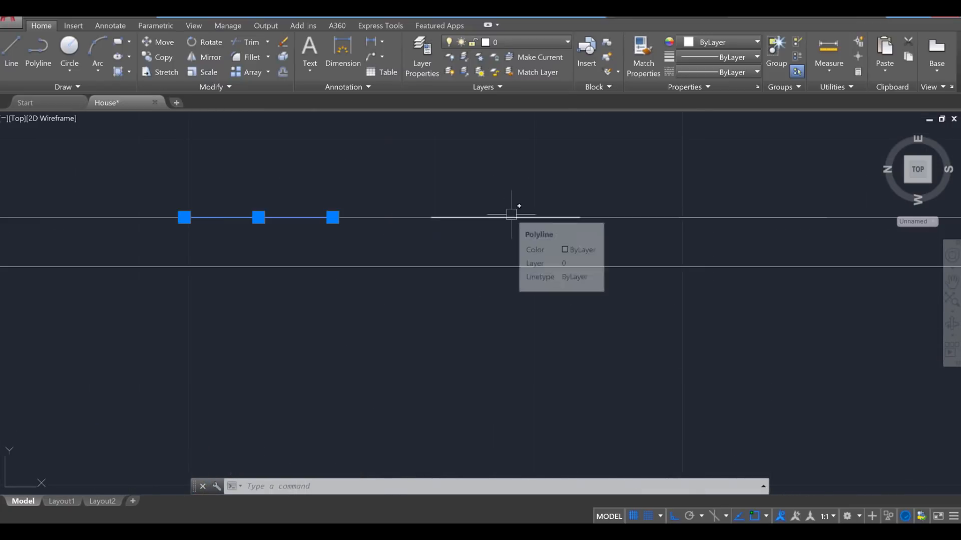
pyautogui.scroll(-4, 511, 225)
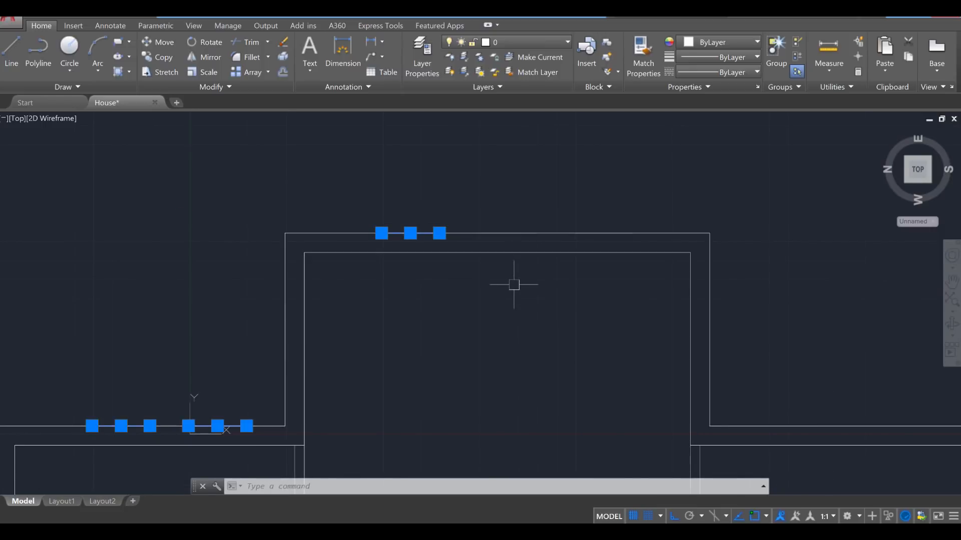
pyautogui.write('rr')
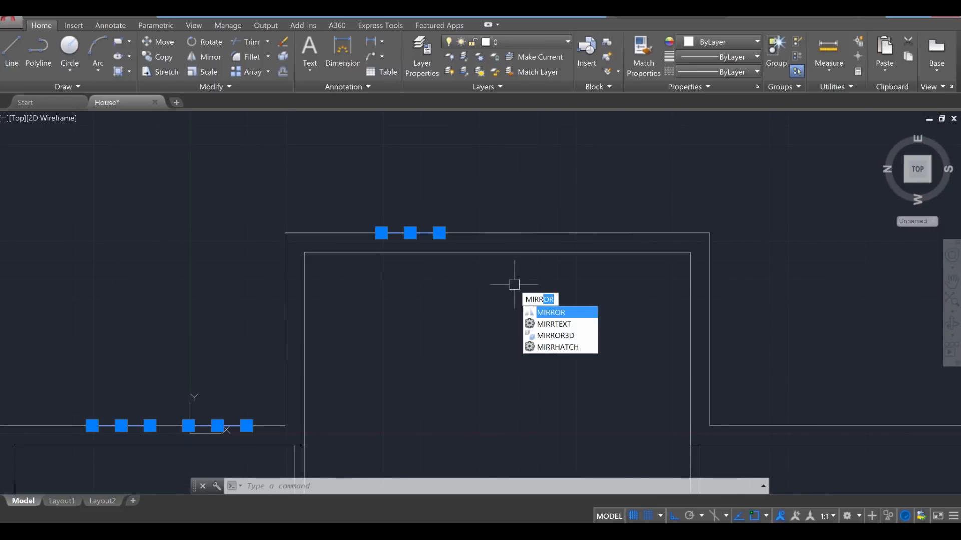
pyautogui.press('Return')
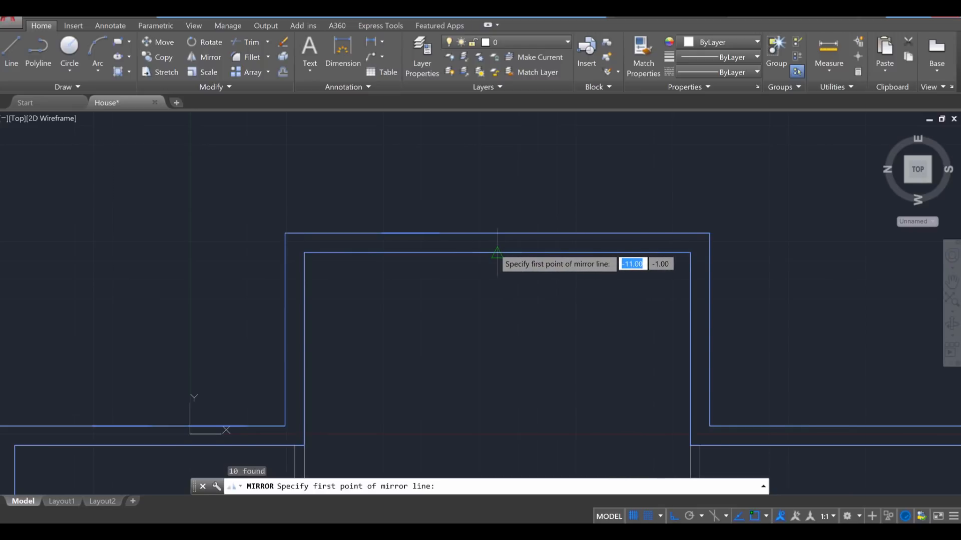
pyautogui.click(497, 253)
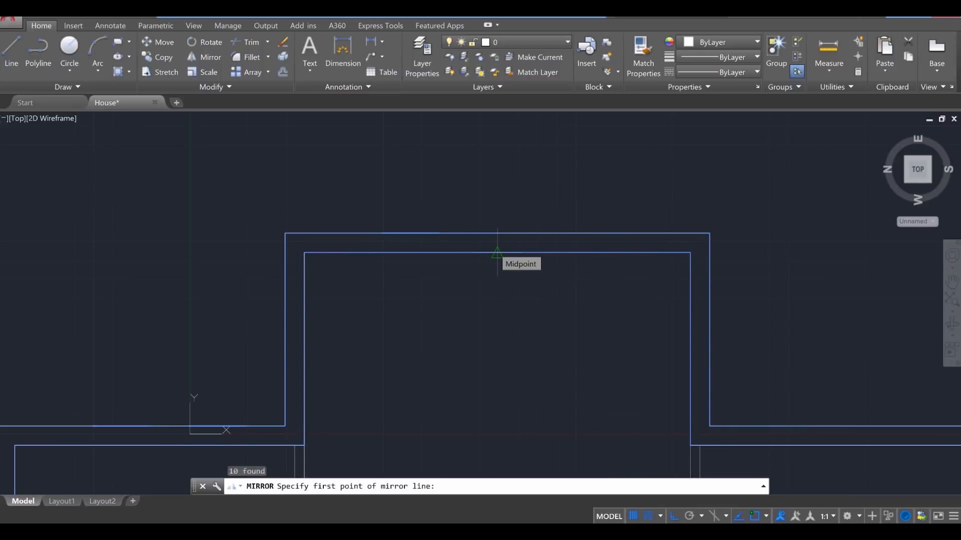
pyautogui.click(497, 253)
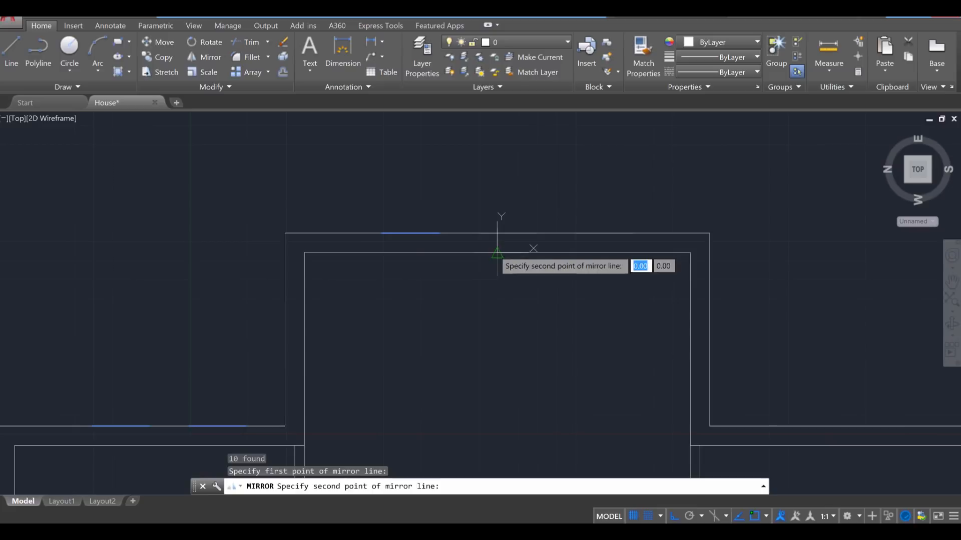
pyautogui.click(497, 387)
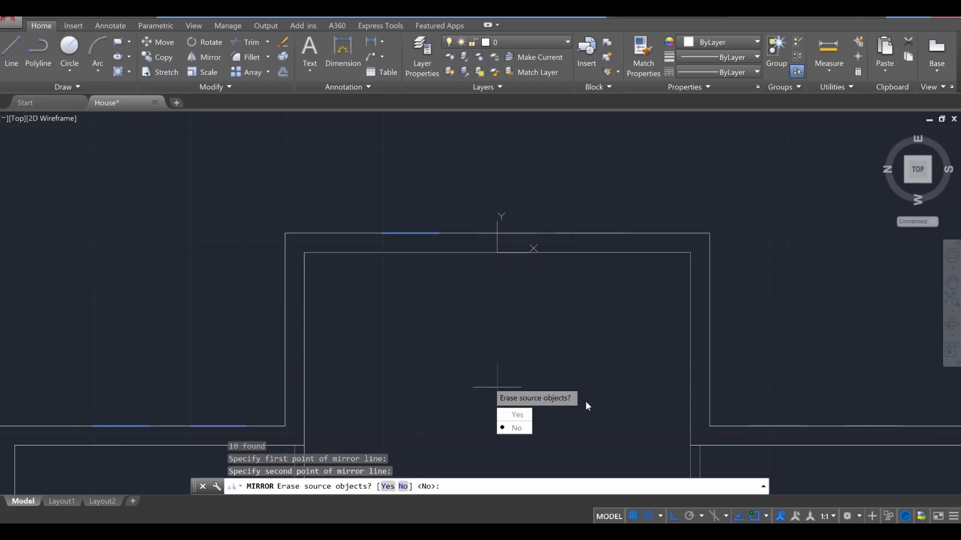
pyautogui.click(520, 428)
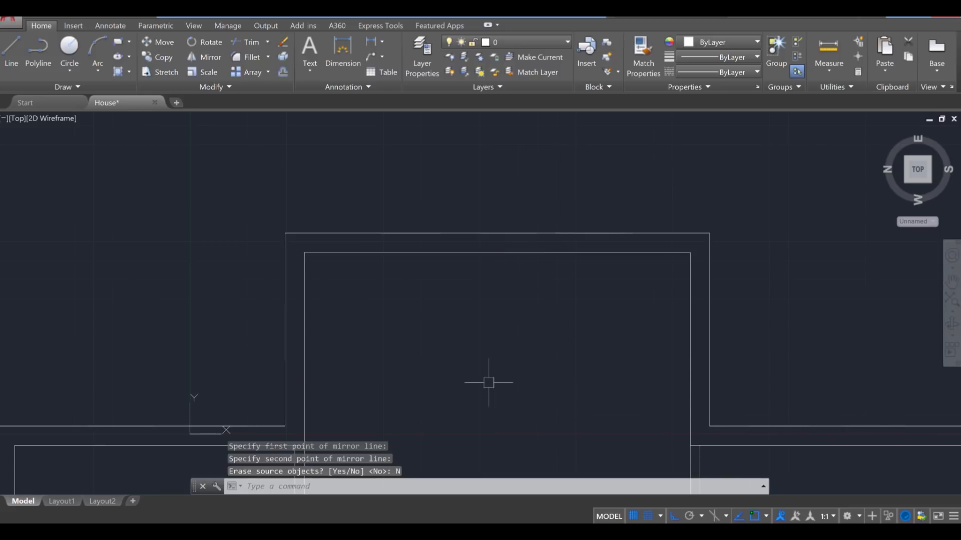
# Delete the mirrored duplicate window nearer the door, which overlaps the existing window on the protruding wall.
pyautogui.scroll(-6, 489, 383)
pyautogui.moveTo(489, 373); pyautogui.dragTo(501, 180, button='middle')
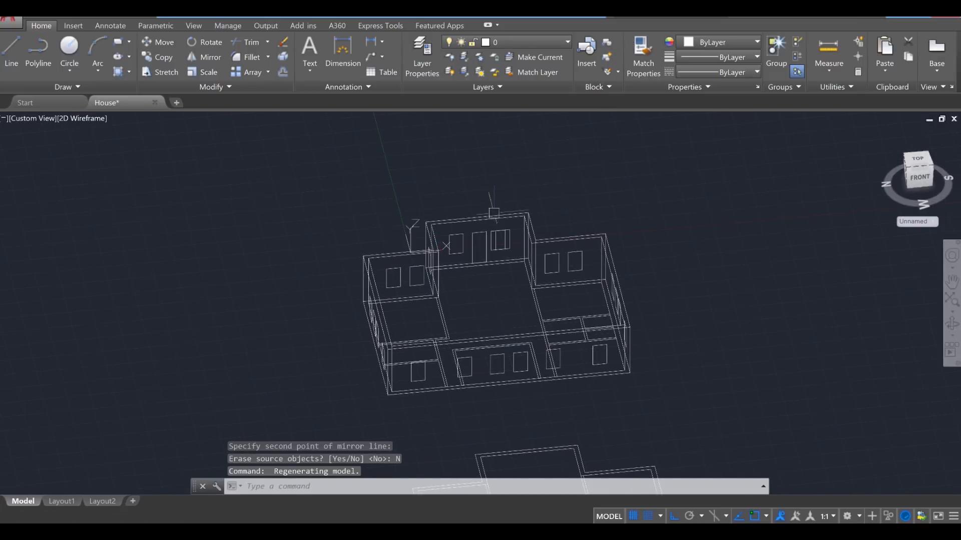
pyautogui.scroll(3, 494, 215)
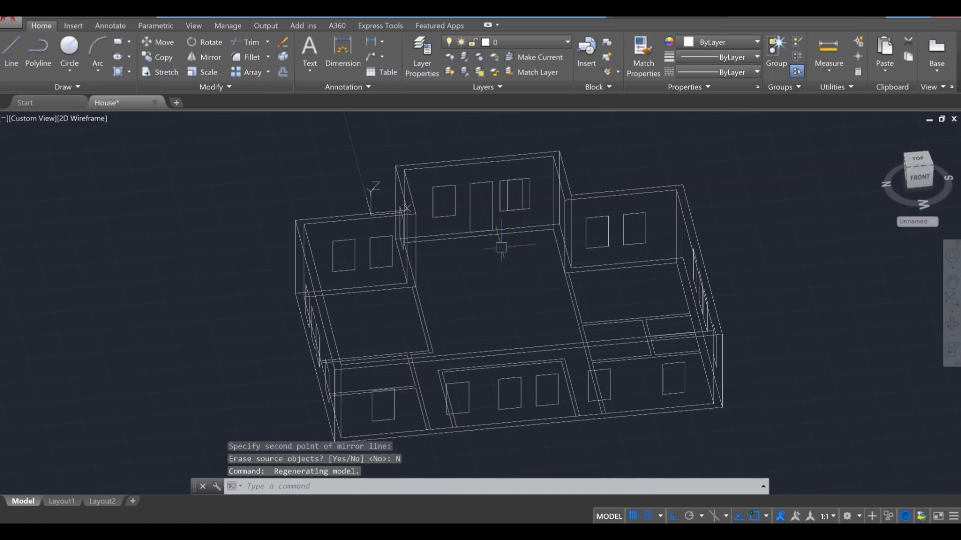
pyautogui.keyDown('shift'); pyautogui.moveTo(596, 341); pyautogui.dragTo(583, 321, button='middle'); pyautogui.keyUp('shift')
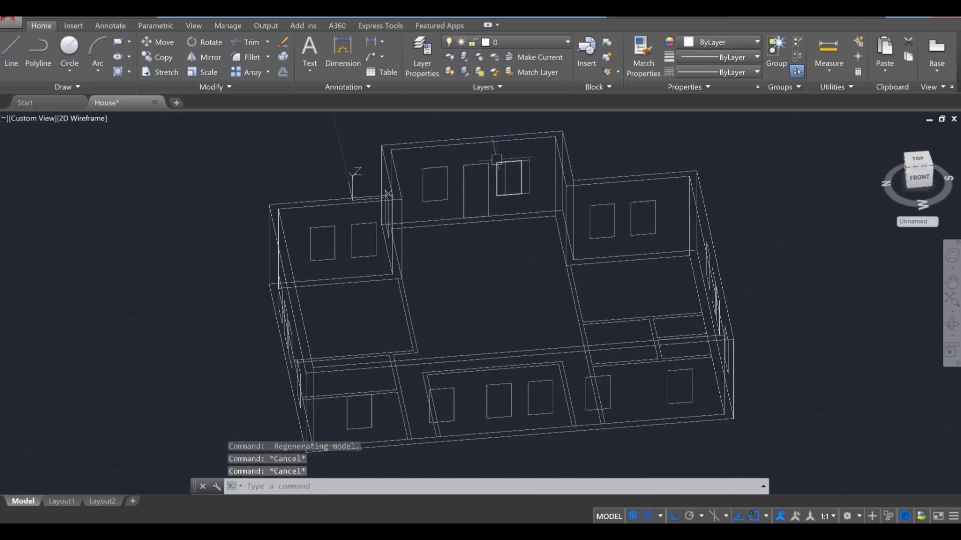
pyautogui.scroll(2, 497, 159)
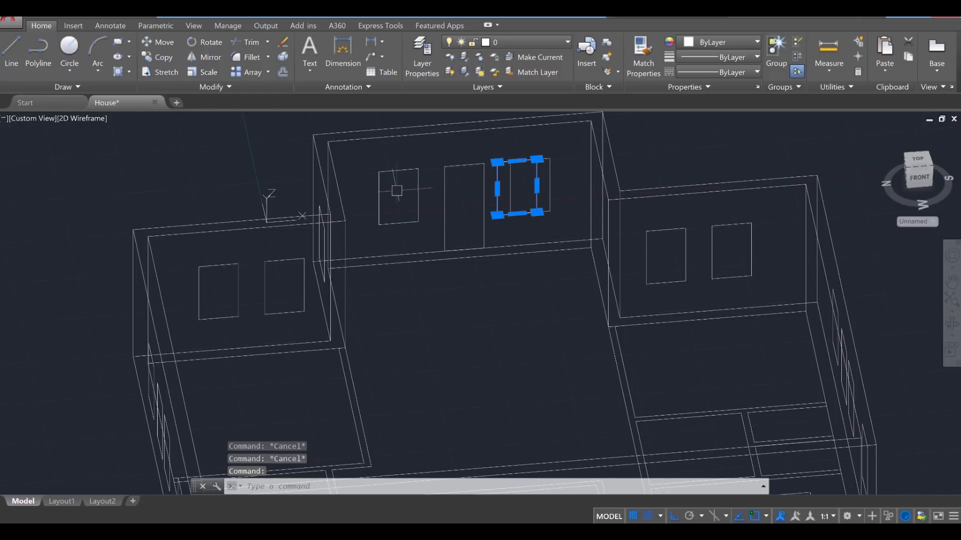
pyautogui.press('Delete')
# Move the rightmost of the end wall's four windows along the wall toward the nearby corner, using its lower corner as base point.
pyautogui.scroll(-2, 446, 281)
pyautogui.moveTo(472, 293)
pyautogui.keyDown('shift'); pyautogui.mouseDown(button='middle')
pyautogui.moveTo(464, 267)
pyautogui.moveTo(611, 241)
pyautogui.moveTo(594, 262)
pyautogui.moveTo(342, 262)
pyautogui.moveTo(375, 268)
pyautogui.mouseUp(button='middle'); pyautogui.keyUp('shift')
pyautogui.scroll(4, 400, 286)
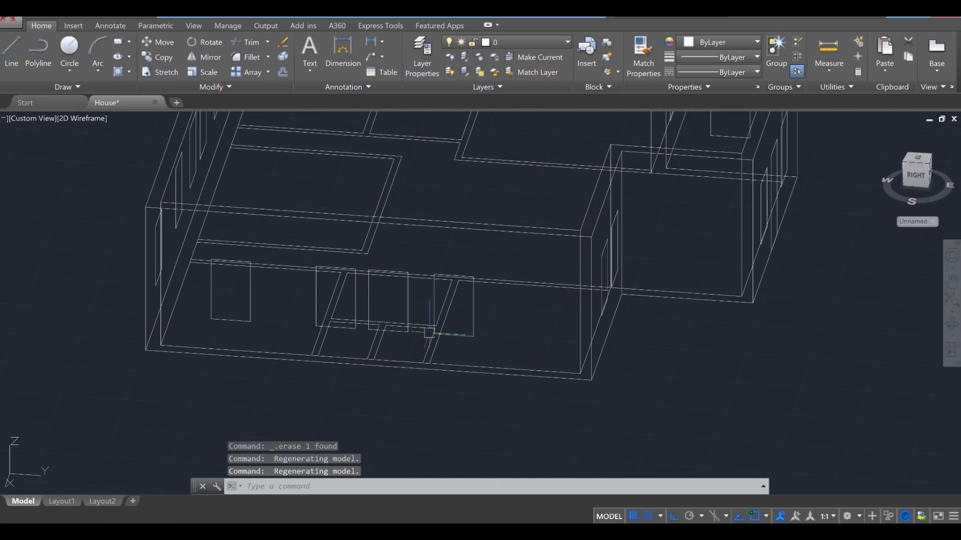
pyautogui.scroll(-3, 477, 346)
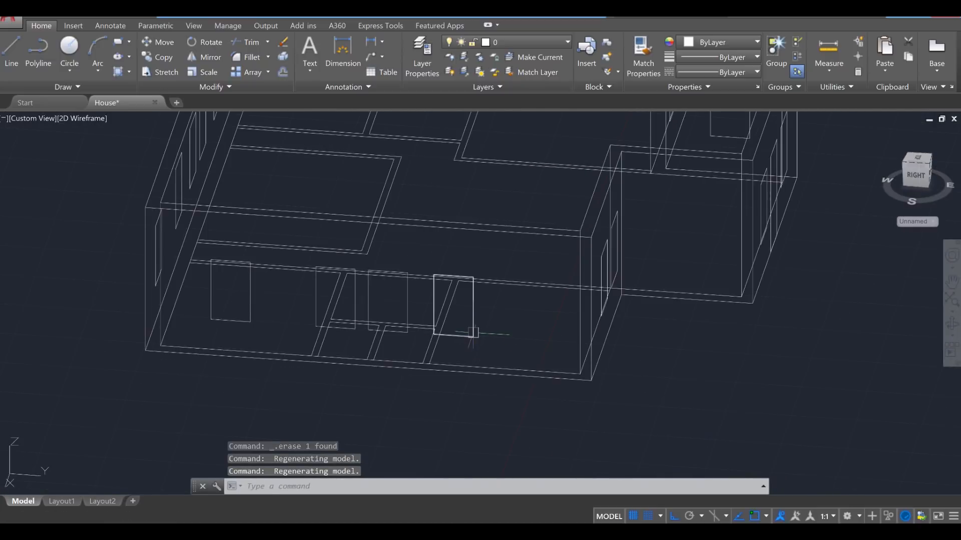
pyautogui.scroll(2, 473, 333)
pyautogui.keyDown('shift'); pyautogui.moveTo(468, 337); pyautogui.dragTo(476, 301, button='middle'); pyautogui.keyUp('shift')
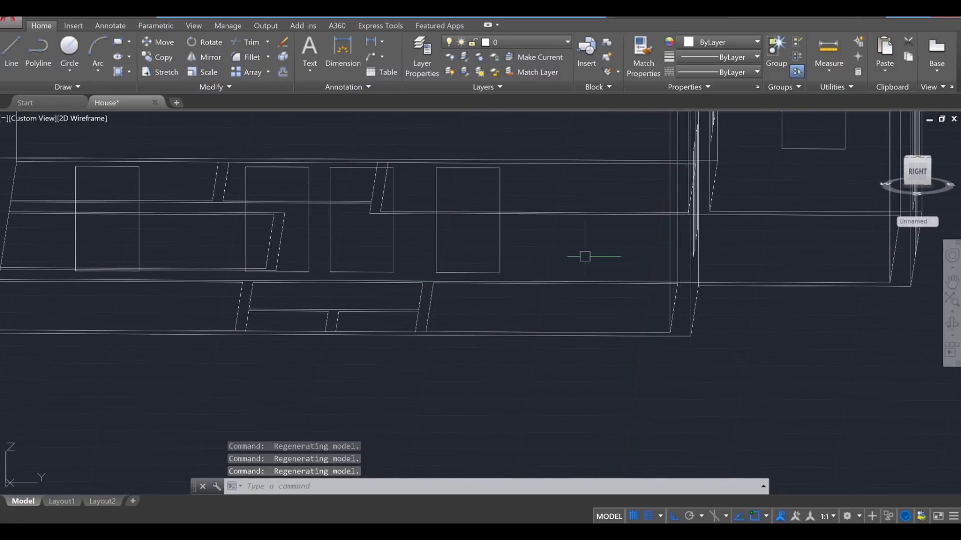
pyautogui.keyDown('shift'); pyautogui.moveTo(549, 261); pyautogui.dragTo(501, 270, button='middle'); pyautogui.keyUp('shift')
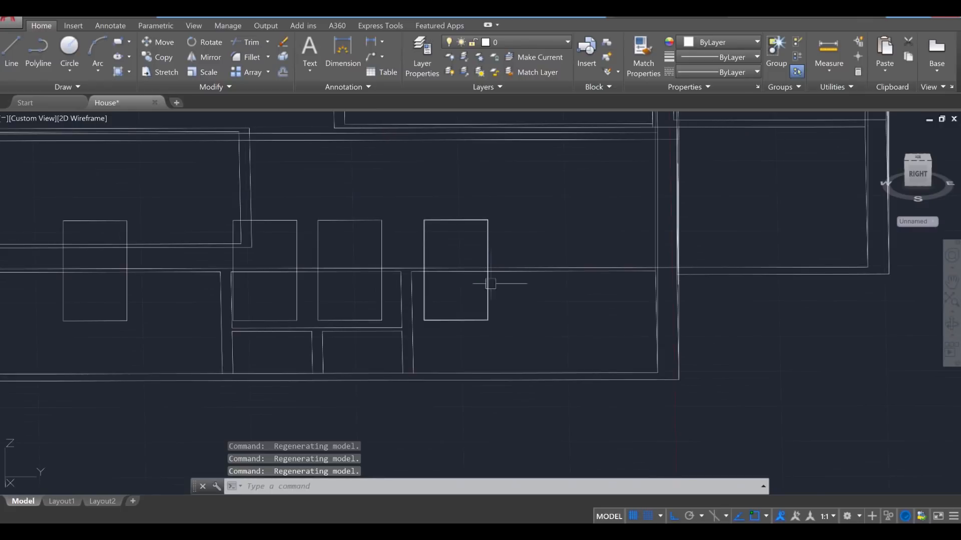
pyautogui.write('e')
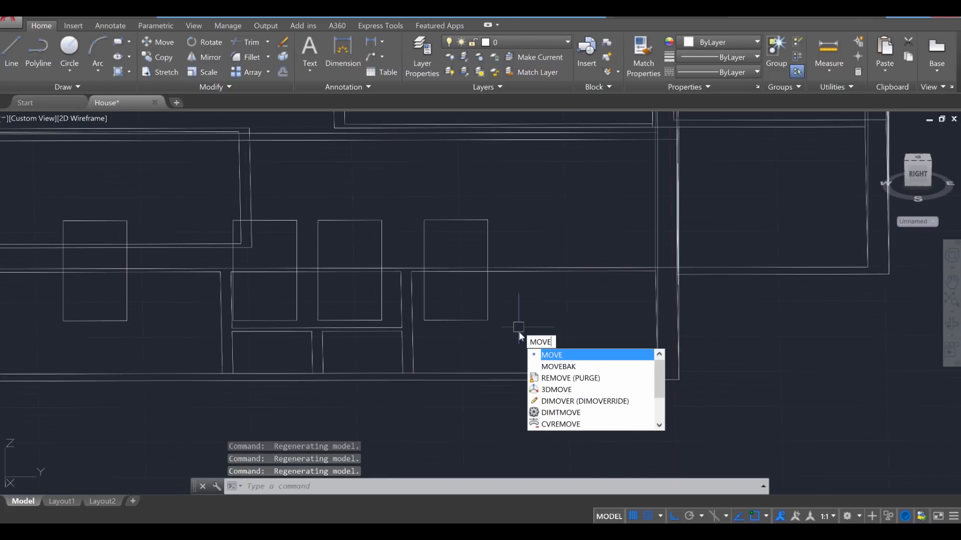
pyautogui.press('Return')
pyautogui.click(488, 316)
pyautogui.press('Return')
pyautogui.click(487, 320)
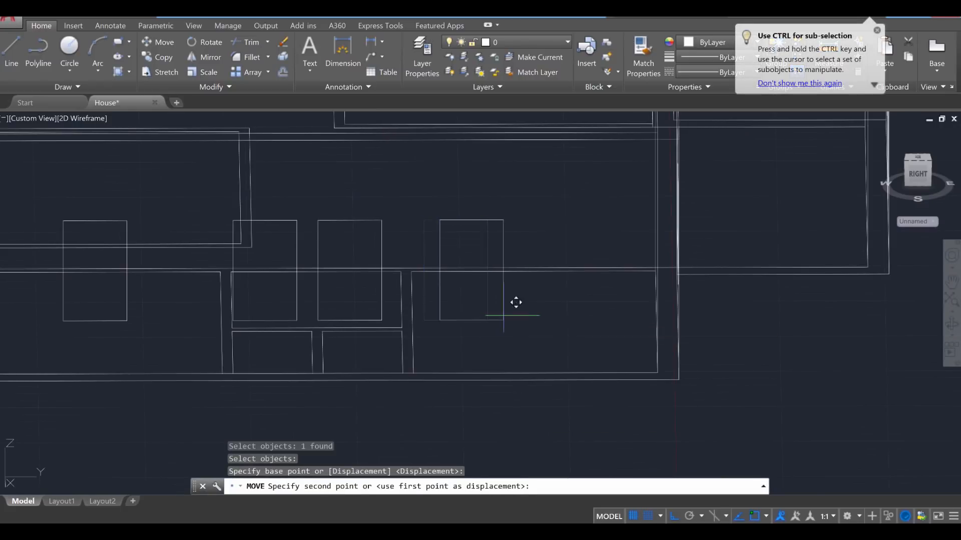
pyautogui.click(567, 320)
# Delete the right window of the closely spaced middle pair on the end wall.
pyautogui.keyDown('shift'); pyautogui.moveTo(567, 320); pyautogui.dragTo(354, 328, button='middle'); pyautogui.keyUp('shift')
pyautogui.scroll(4, 388, 328)
pyautogui.scroll(-2, 391, 329)
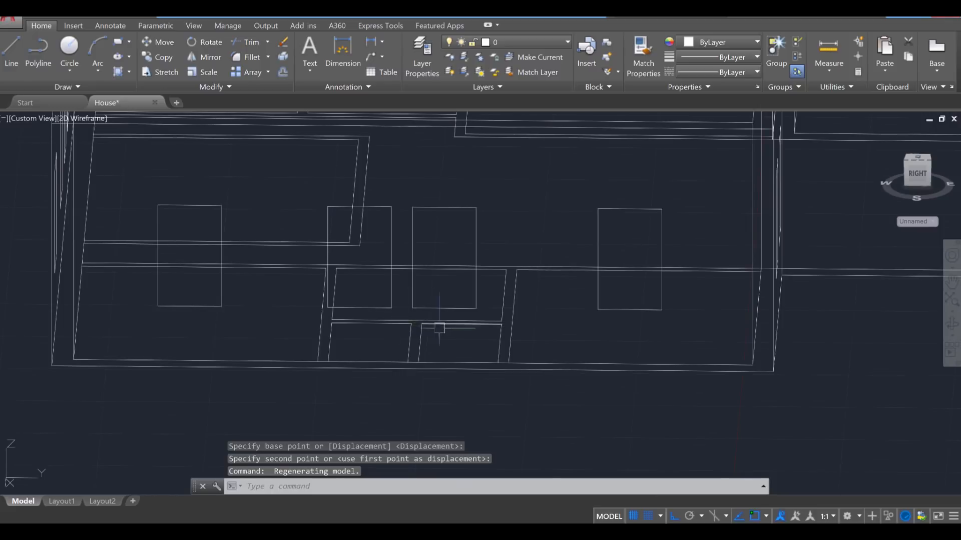
pyautogui.press('Escape')
pyautogui.press('Escape')
pyautogui.click(476, 297)
pyautogui.press('Delete')
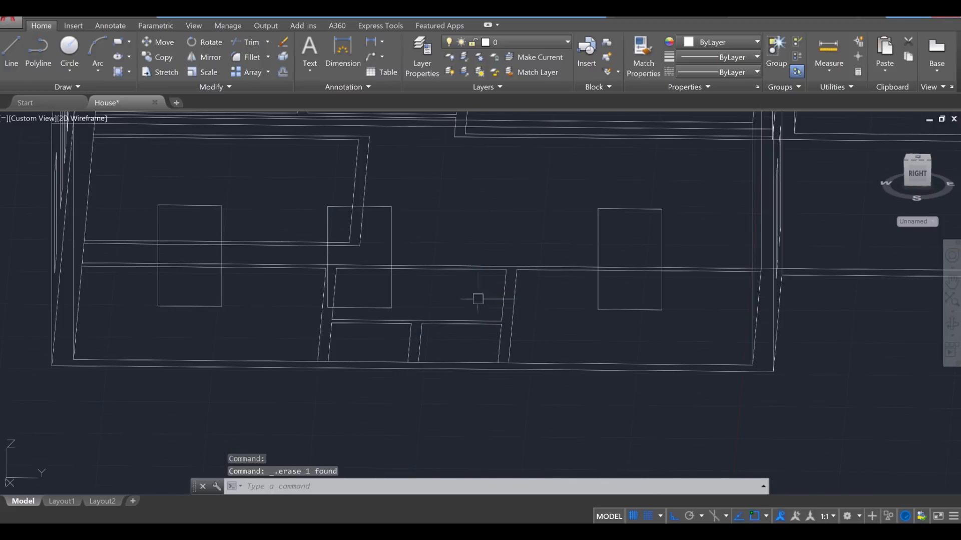
# Move the rightmost window on the long wall about 1.5 units away from the corner, using its lower corner as base point.
pyautogui.keyDown('shift'); pyautogui.moveTo(392, 310); pyautogui.dragTo(512, 302, button='middle'); pyautogui.keyUp('shift')
pyautogui.scroll(4, 523, 311)
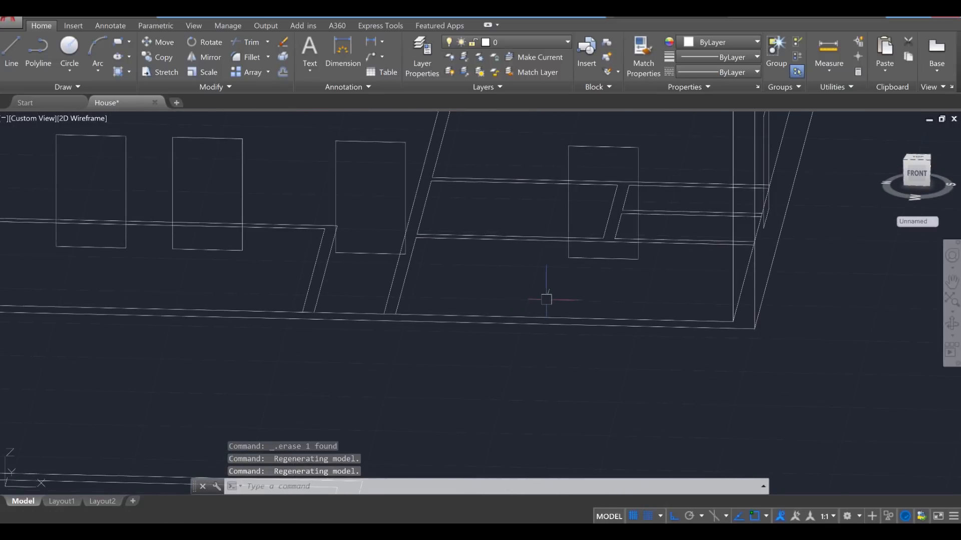
pyautogui.write('ve')
pyautogui.press('Return')
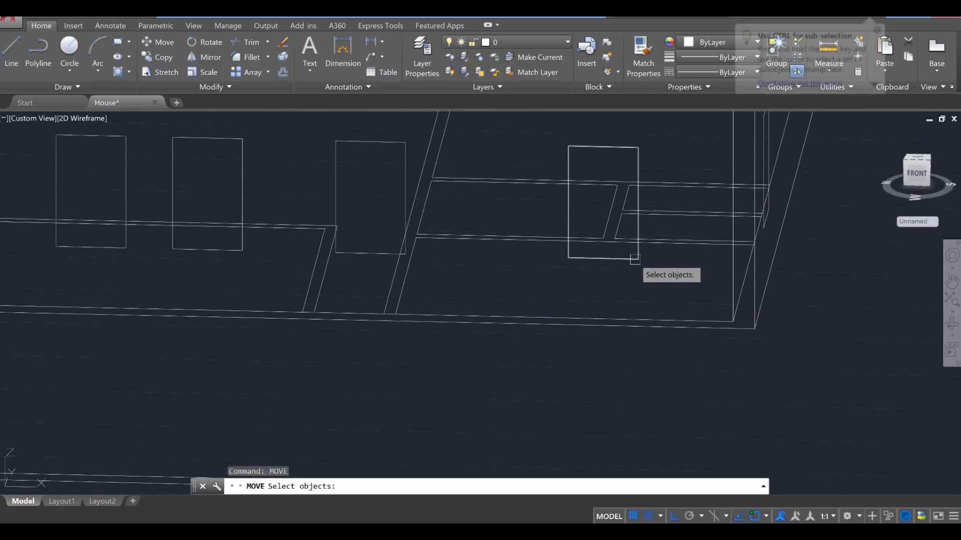
pyautogui.click(643, 263)
pyautogui.press('Return')
pyautogui.click(641, 261)
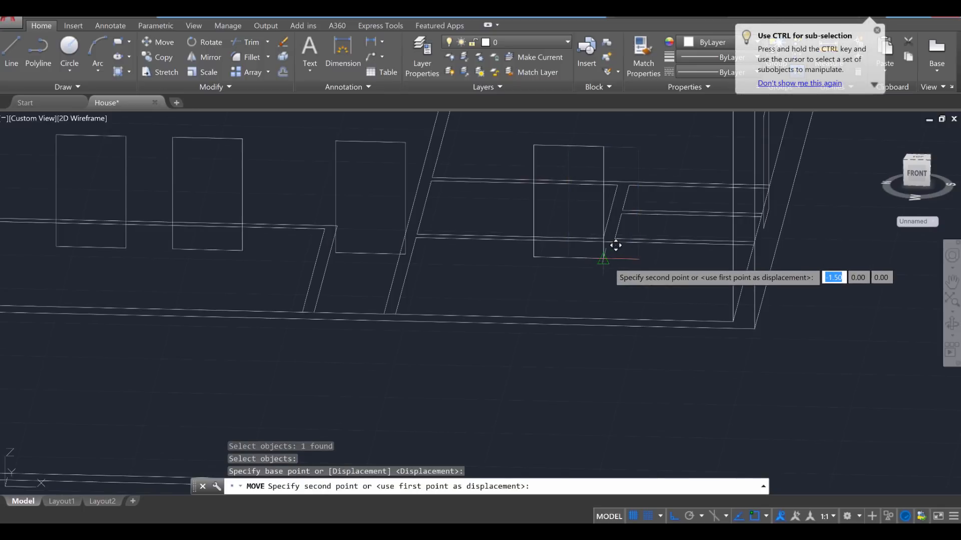
pyautogui.click(608, 262)
# Delete the long wall's window between the central pair and the rightmost window.
pyautogui.scroll(-4, 609, 264)
pyautogui.keyDown('shift'); pyautogui.moveTo(437, 315); pyautogui.dragTo(525, 308, button='middle'); pyautogui.keyUp('shift')
pyautogui.scroll(4, 548, 274)
pyautogui.scroll(-2, 548, 274)
pyautogui.scroll(3, 560, 300)
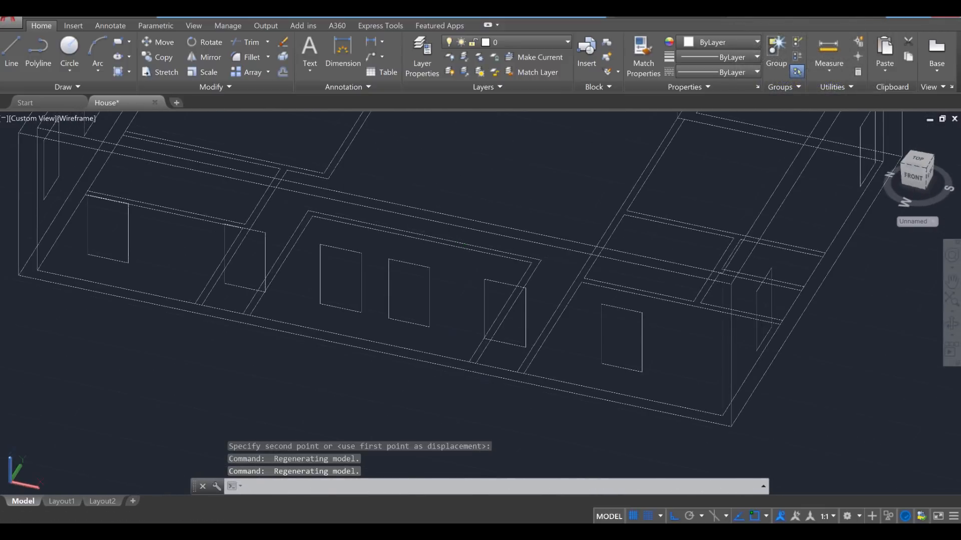
pyautogui.press('Delete')
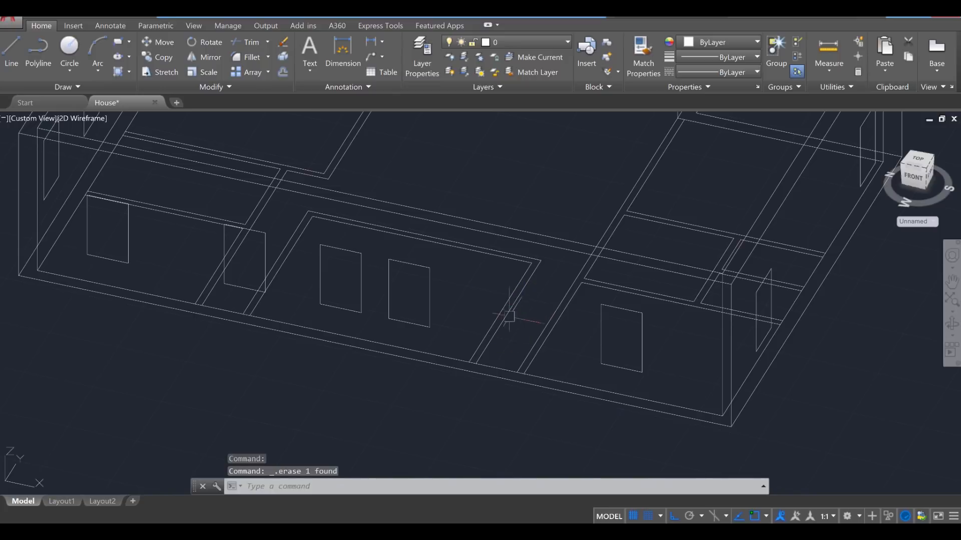
# Try to move the left window of the long wall's central pair toward its neighbour, using its lower right corner as base point.
pyautogui.keyDown('shift'); pyautogui.moveTo(442, 323); pyautogui.dragTo(478, 274, button='middle'); pyautogui.keyUp('shift')
pyautogui.scroll(-1, 432, 305)
pyautogui.scroll(3, 431, 306)
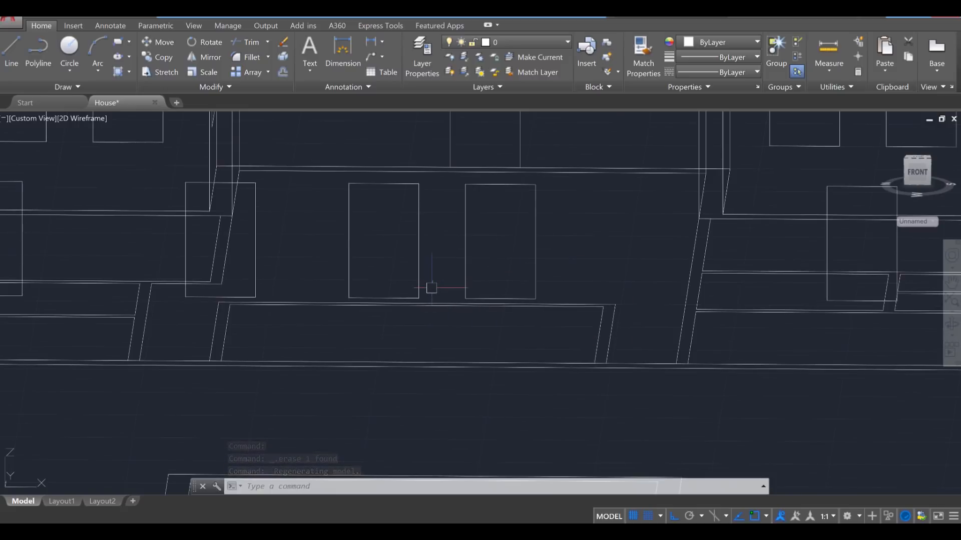
pyautogui.write('move')
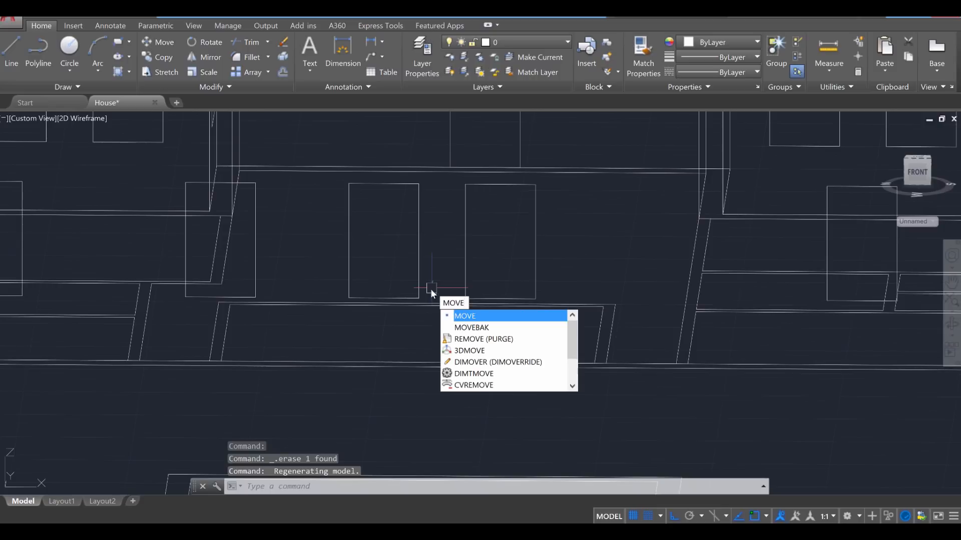
pyautogui.press('Return')
pyautogui.click(420, 288)
pyautogui.press('Return')
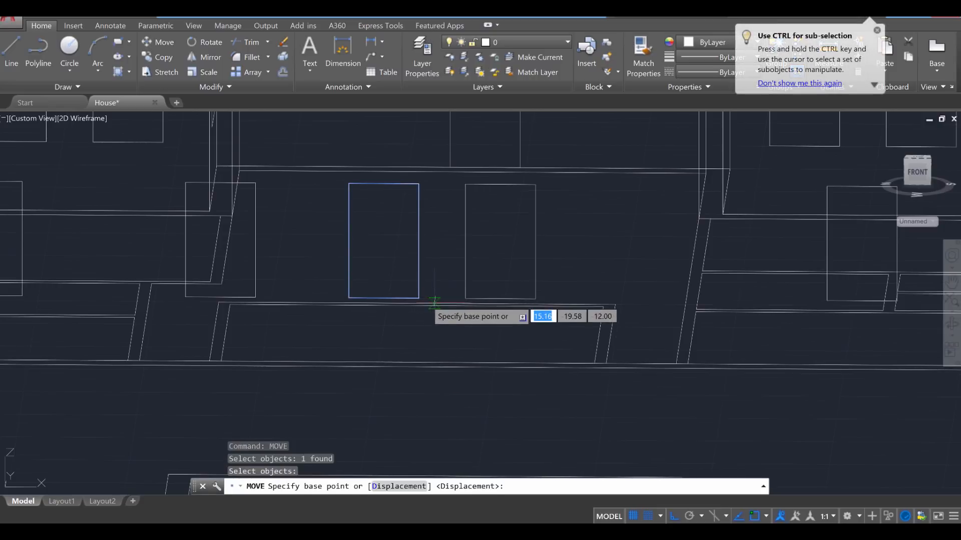
pyautogui.moveTo(413, 295)
pyautogui.keyDown('shift'); pyautogui.mouseDown(button='middle')
pyautogui.moveTo(448, 302)
pyautogui.moveTo(425, 302)
pyautogui.mouseUp(button='middle'); pyautogui.keyUp('shift')
pyautogui.click(425, 300)
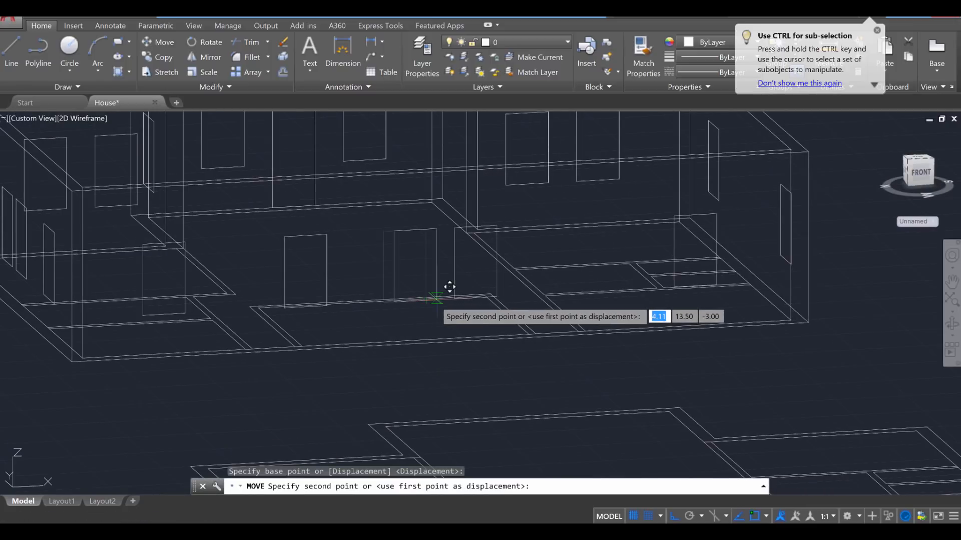
pyautogui.click(436, 299)
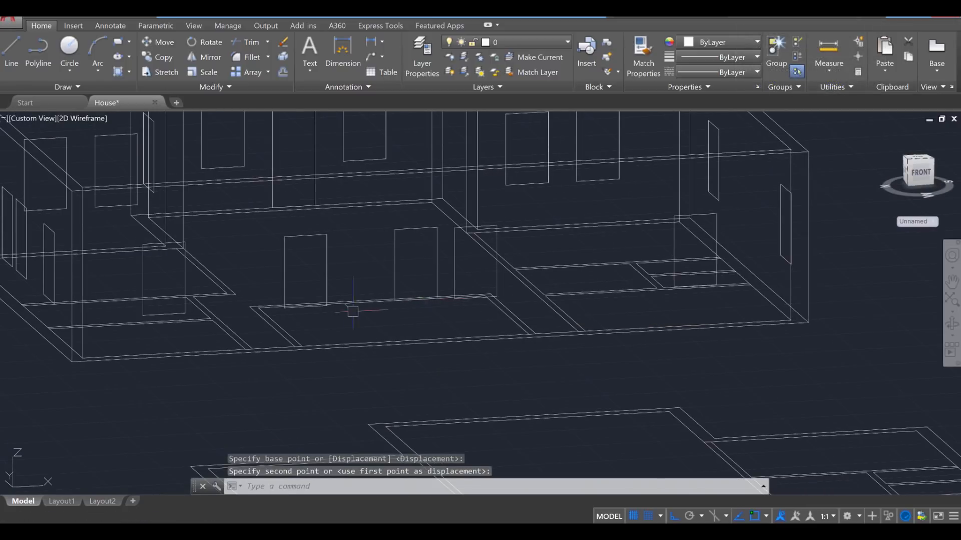
# Try to move the long wall's second window from the left toward the central pair, using its lower right corner as base point.
pyautogui.press('Return')
pyautogui.click(329, 299)
pyautogui.press('Return')
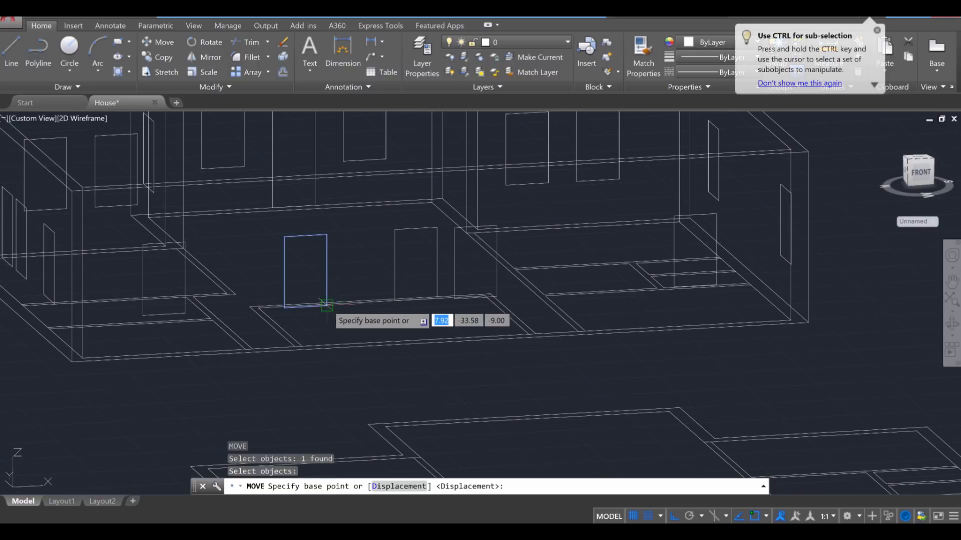
pyautogui.click(326, 304)
pyautogui.click(393, 290)
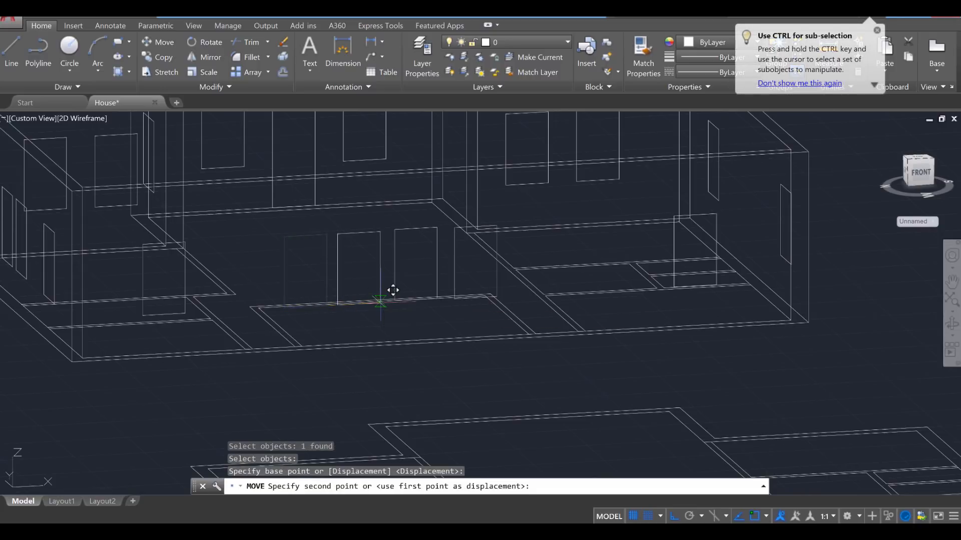
# Check the moved windows against the long wall and undo the last two window moves.
pyautogui.keyDown('shift'); pyautogui.moveTo(393, 291); pyautogui.dragTo(588, 341, button='middle'); pyautogui.keyUp('shift')
pyautogui.scroll(5, 324, 338)
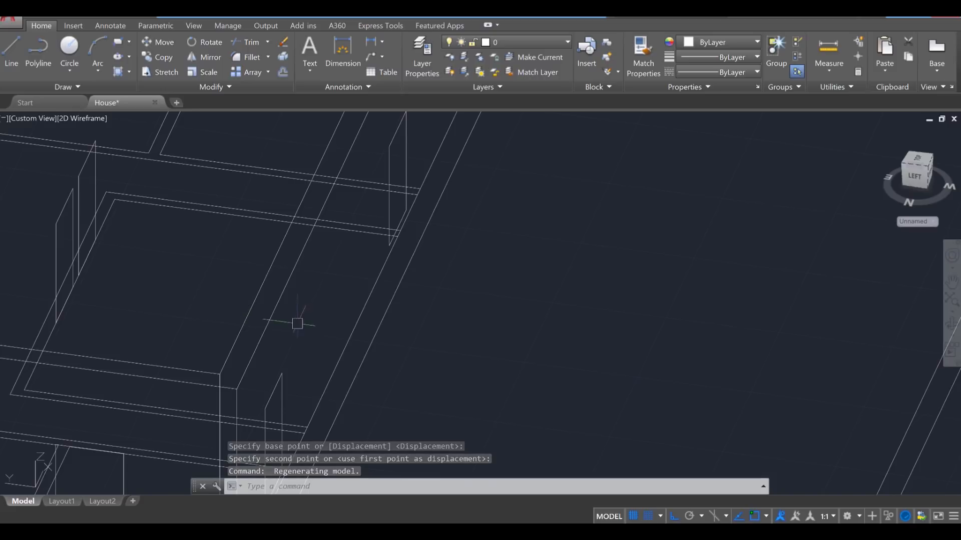
pyautogui.scroll(-4, 291, 321)
pyautogui.keyDown('shift'); pyautogui.moveTo(360, 325); pyautogui.dragTo(303, 328, button='middle'); pyautogui.keyUp('shift')
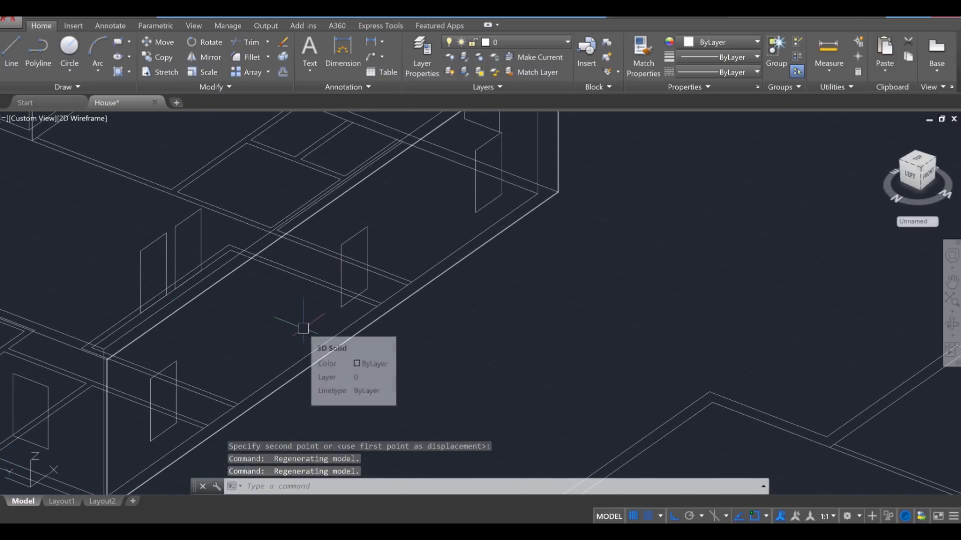
pyautogui.hotkey('ctrl', 'z')
pyautogui.hotkey('ctrl', 'z')
pyautogui.hotkey('ctrl', 'z')
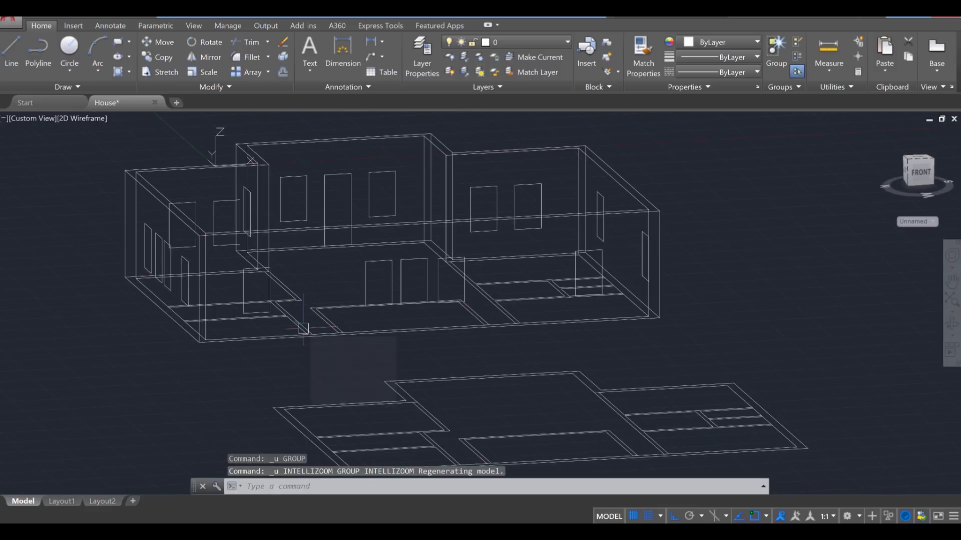
pyautogui.hotkey('ctrl', 'z')
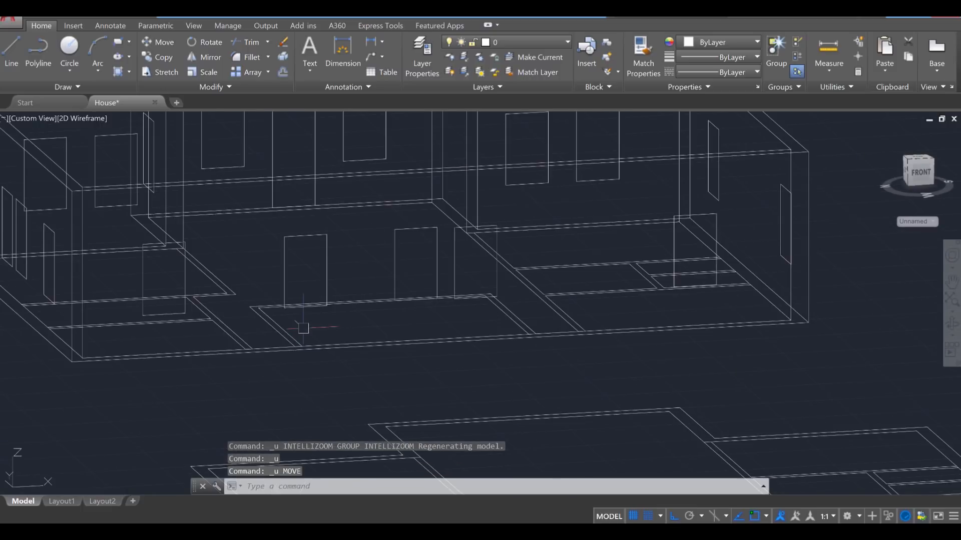
pyautogui.hotkey('ctrl', 'z')
# Align the UCS to the outer face of the long wall using the Face option.
pyautogui.keyDown('shift'); pyautogui.moveTo(303, 328); pyautogui.dragTo(375, 360, button='middle'); pyautogui.keyUp('shift')
pyautogui.write('ucs')
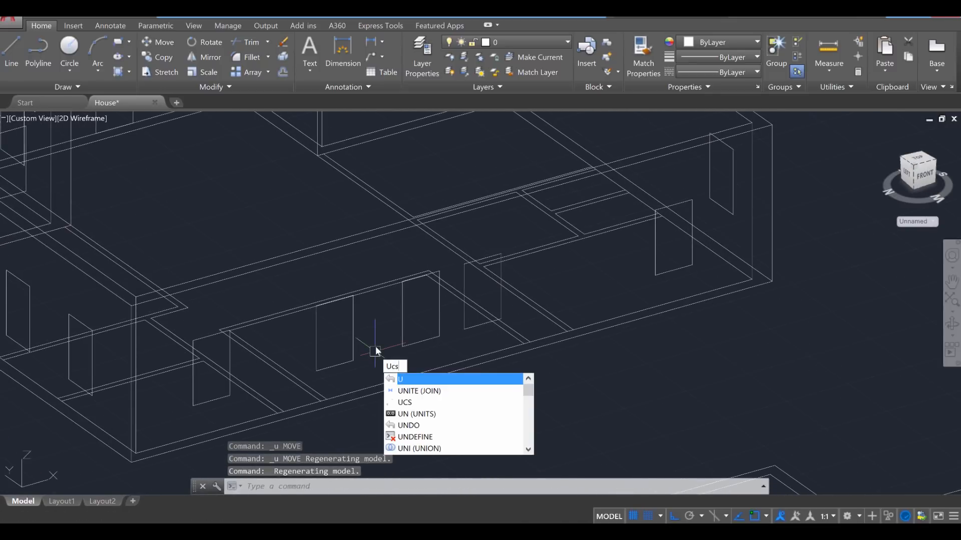
pyautogui.press('Return')
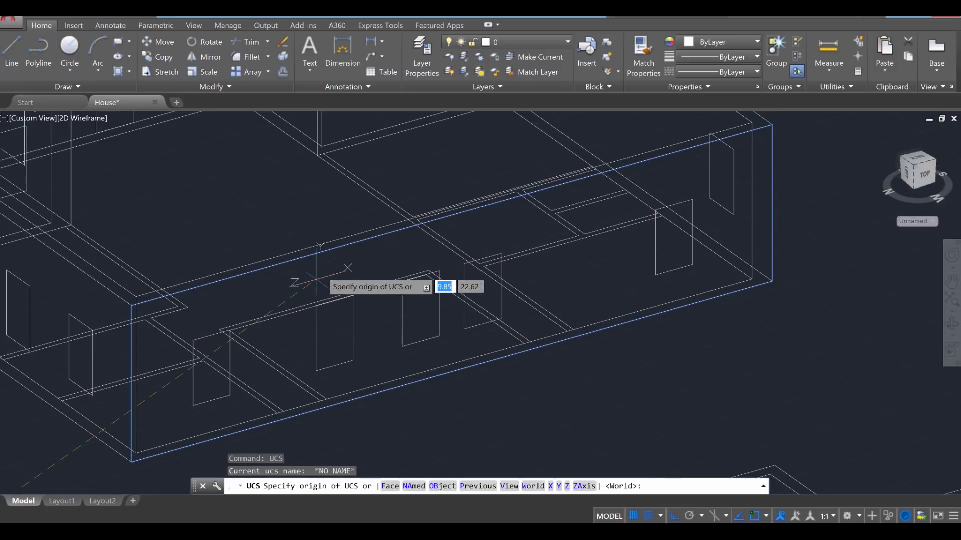
pyautogui.press('Return')
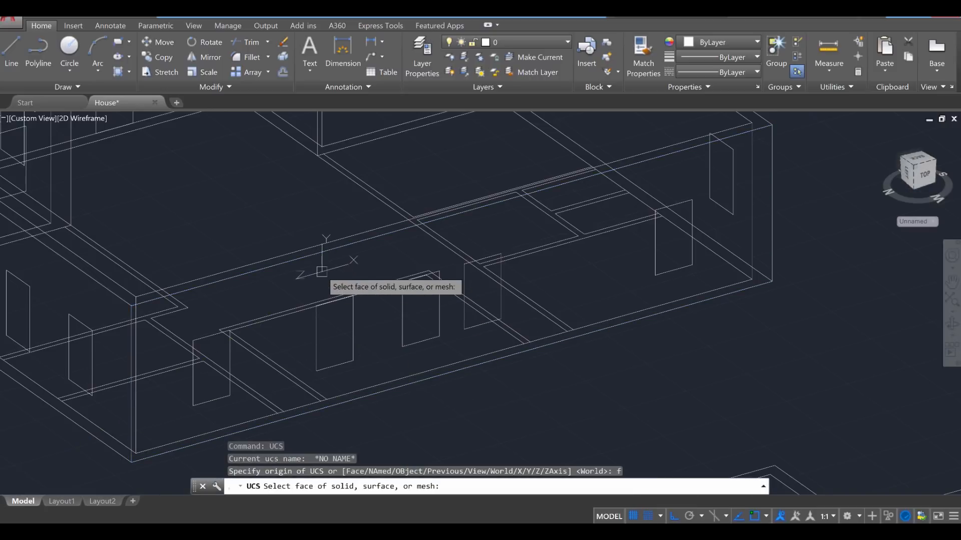
pyautogui.click(328, 284)
pyautogui.press('Return')
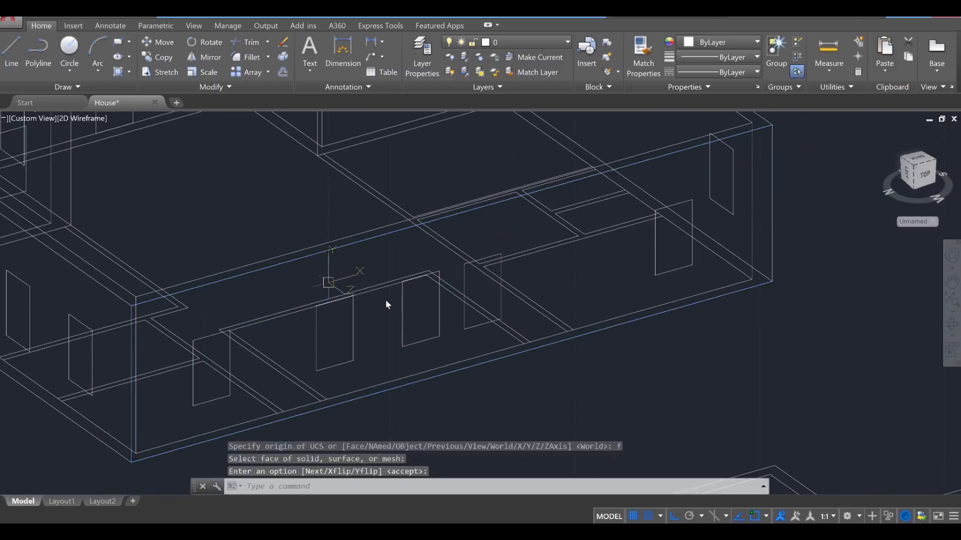
# Move the left window of the long wall's central pair 1 unit toward its neighbour, using its lower left corner as base point.
pyautogui.keyDown('shift'); pyautogui.moveTo(410, 358); pyautogui.dragTo(380, 355, button='middle'); pyautogui.keyUp('shift')
pyautogui.scroll(2, 380, 355)
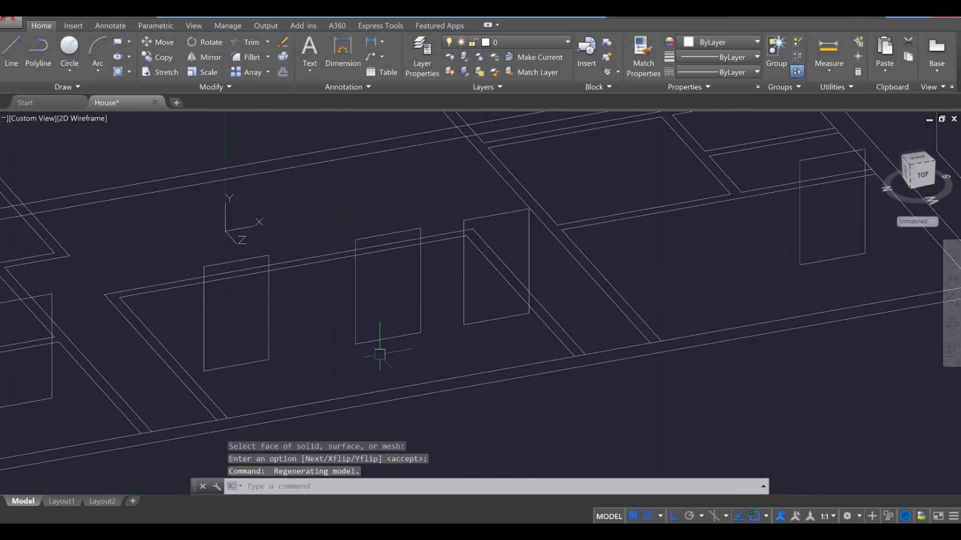
pyautogui.write('move')
pyautogui.press('Return')
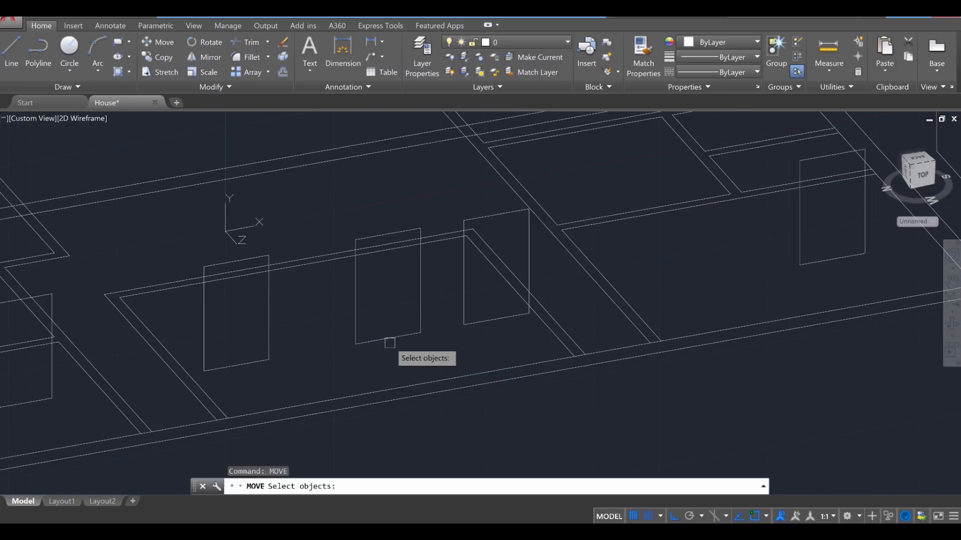
pyautogui.click(402, 334)
pyautogui.press('Return')
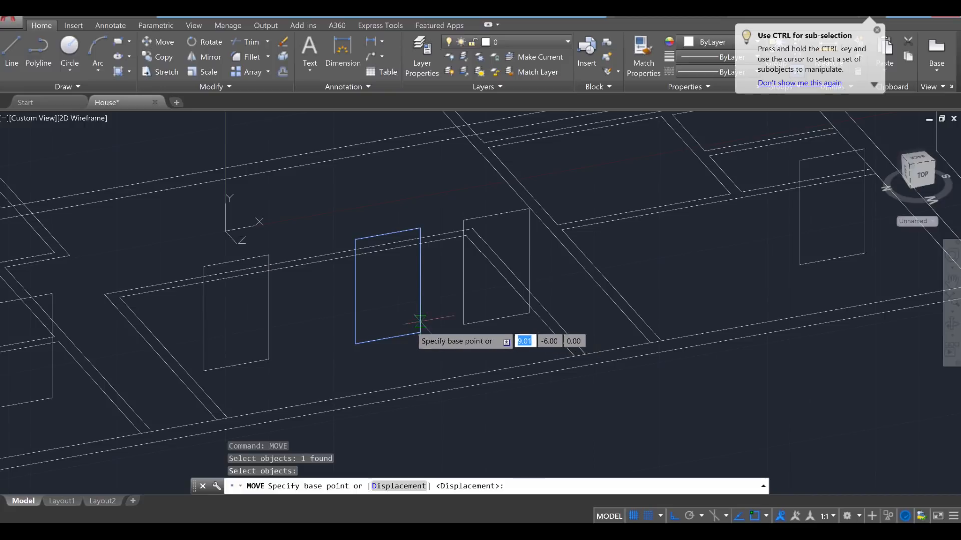
pyautogui.scroll(-2, 419, 338)
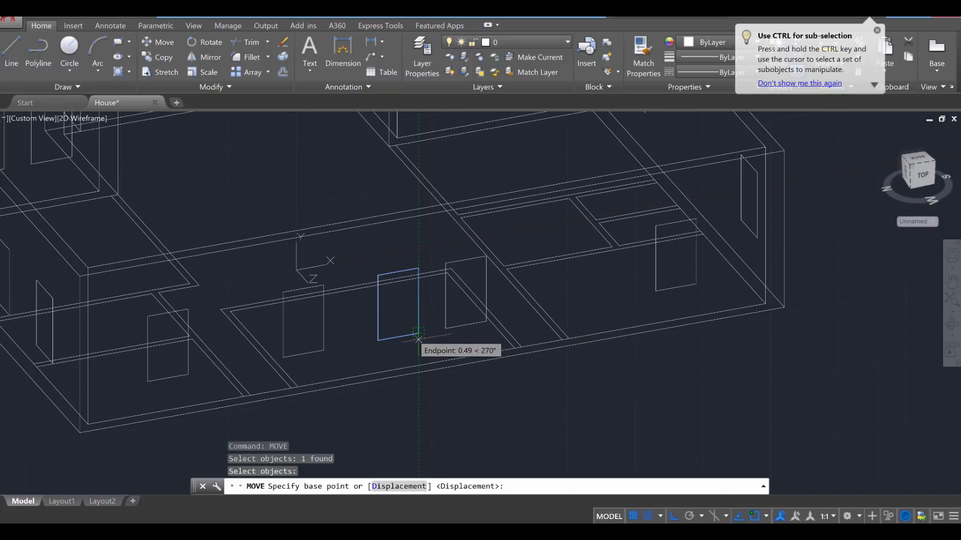
pyautogui.click(377, 333)
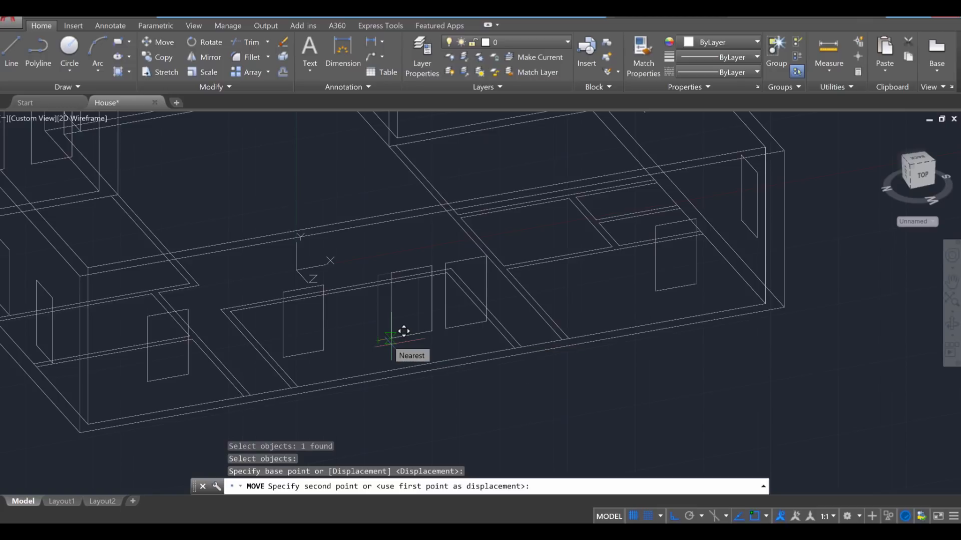
pyautogui.write('1')
pyautogui.press('Return')
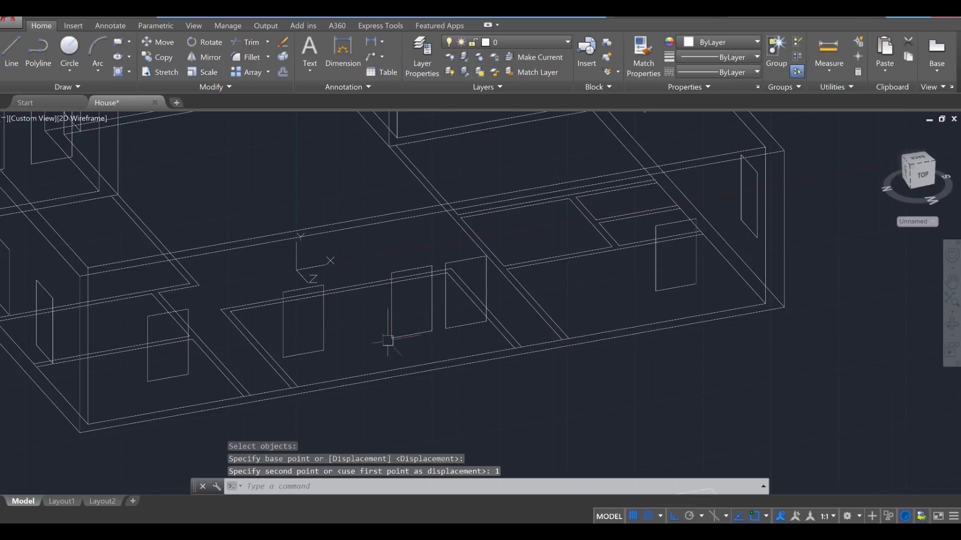
pyautogui.click(320, 346)
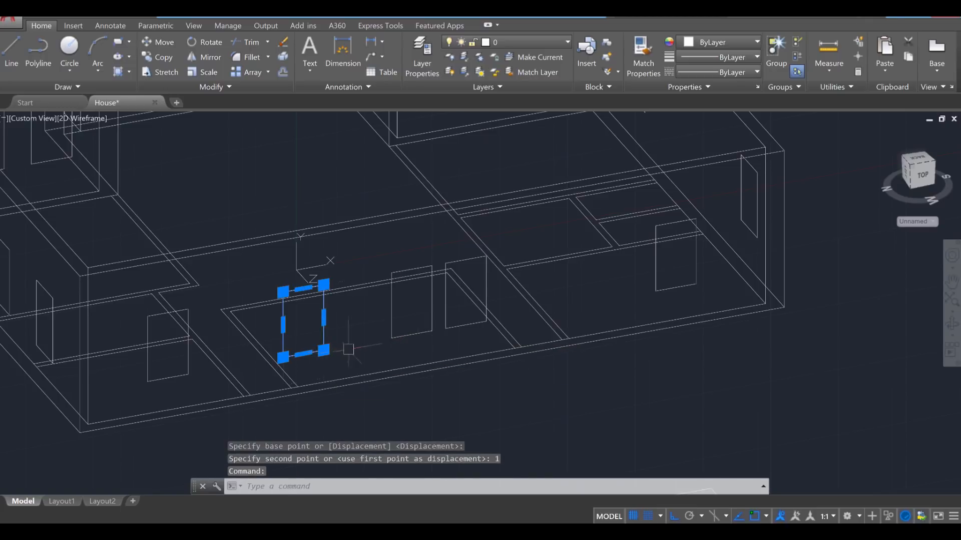
pyautogui.click(323, 350)
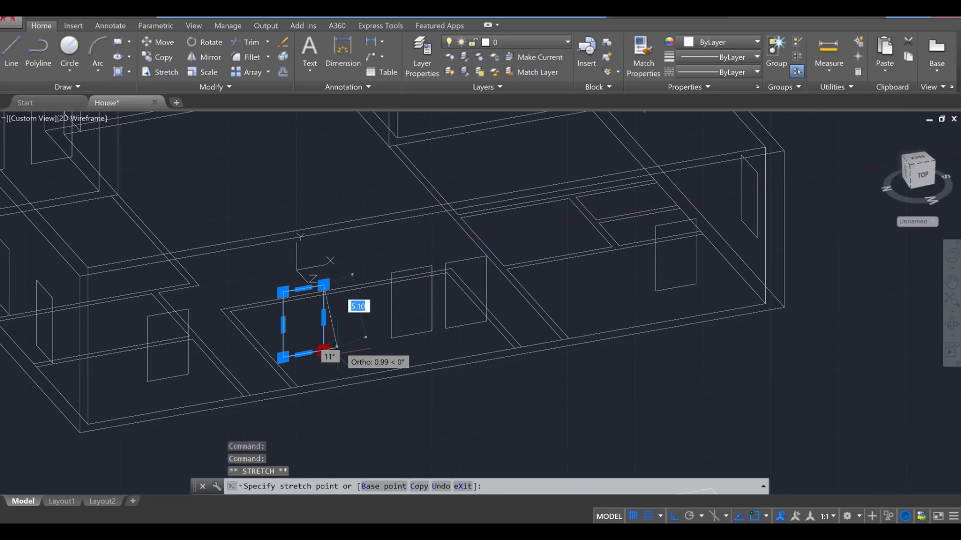
pyautogui.press('Escape')
pyautogui.press('Escape')
# Move the long wall's second window from the left beside the central pair with a matching gap, using its lower right corner as base point.
pyautogui.write('move')
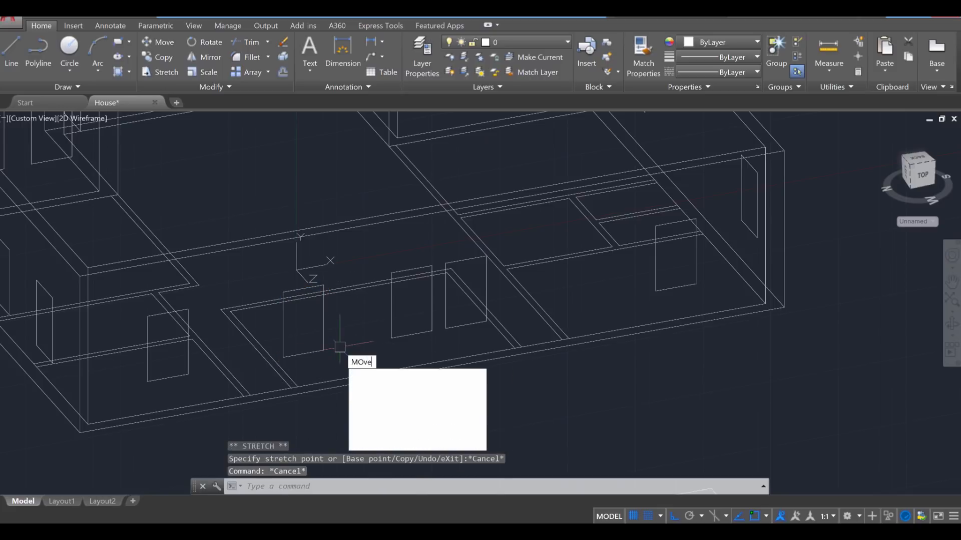
pyautogui.press('Return')
pyautogui.click(337, 353)
pyautogui.press('Return')
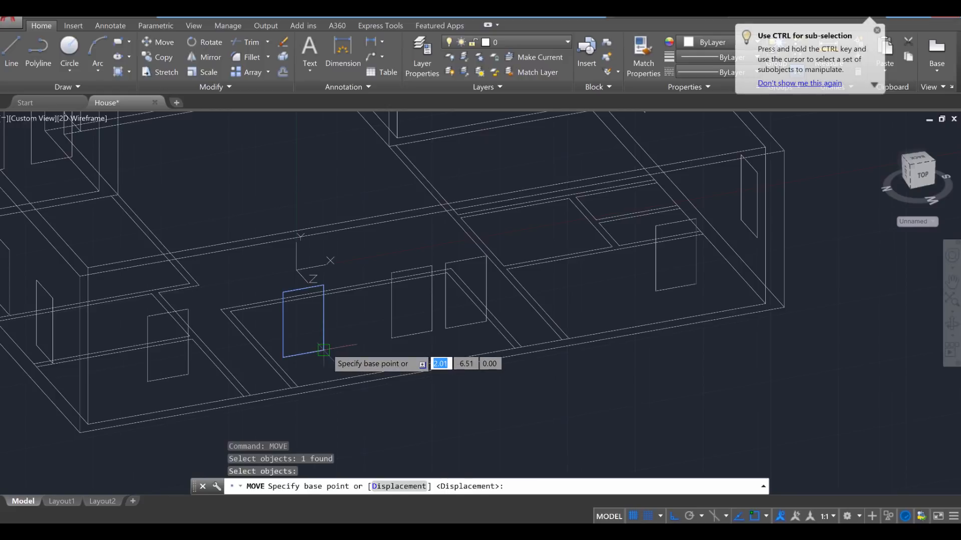
pyautogui.click(324, 351)
pyautogui.click(390, 333)
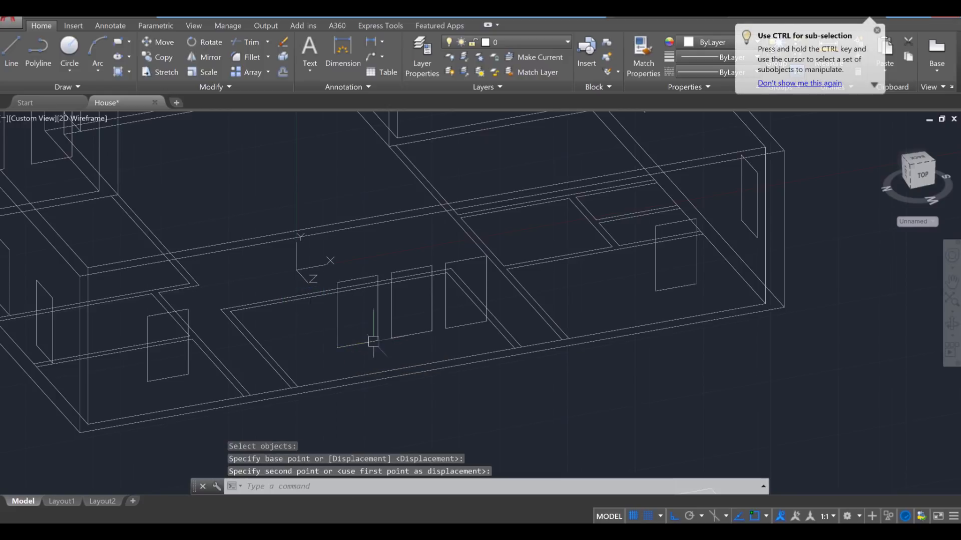
pyautogui.press('Escape')
pyautogui.press('Escape')
# Try to move the two adjacent windows of the end wall together toward the wall's left end, using the lower left corner as base point.
pyautogui.keyDown('shift'); pyautogui.moveTo(372, 348); pyautogui.dragTo(440, 322, button='middle'); pyautogui.keyUp('shift')
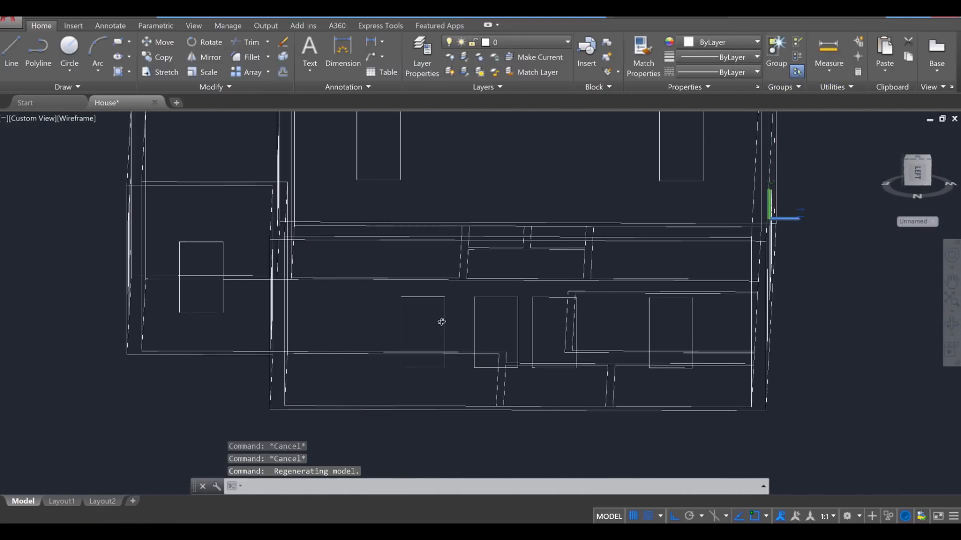
pyautogui.click(516, 350)
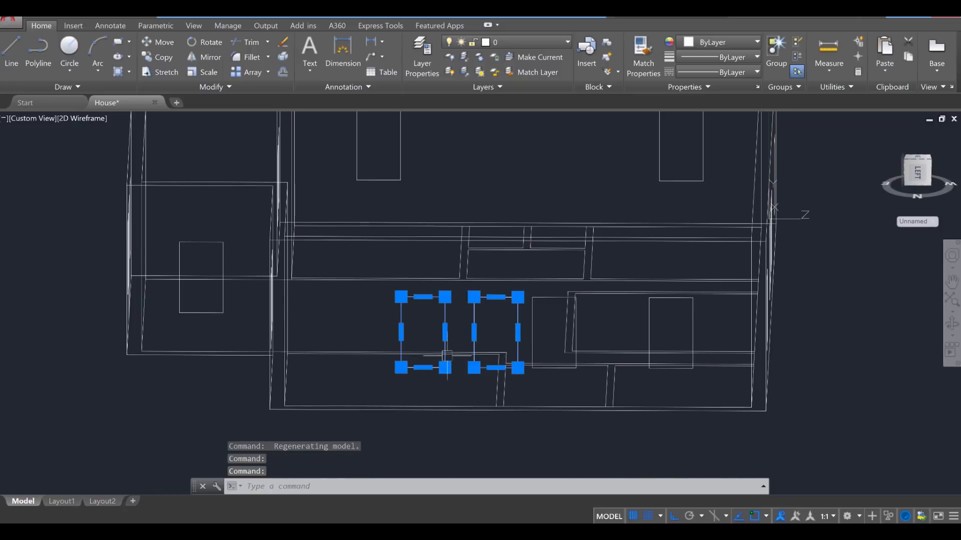
pyautogui.write('MOVE')
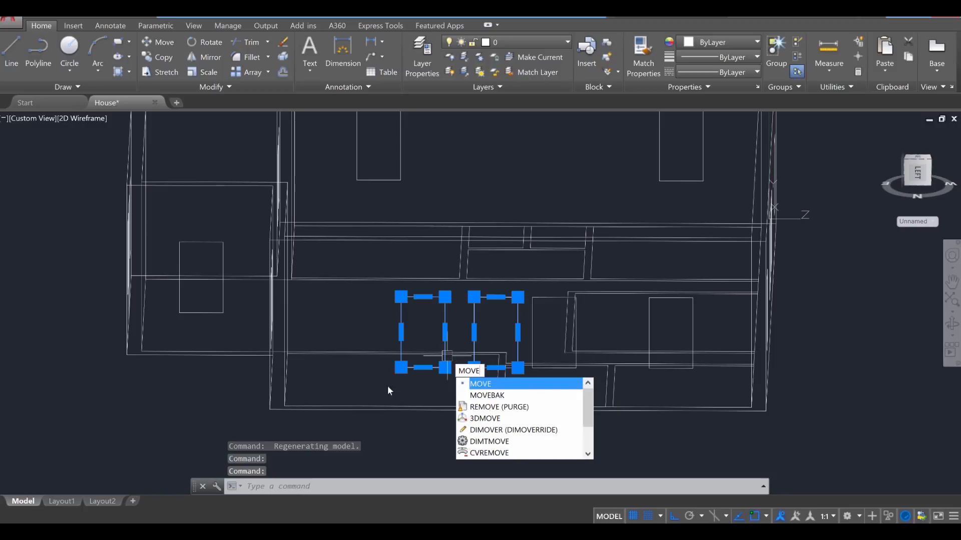
pyautogui.press('Return')
pyautogui.click(400, 368)
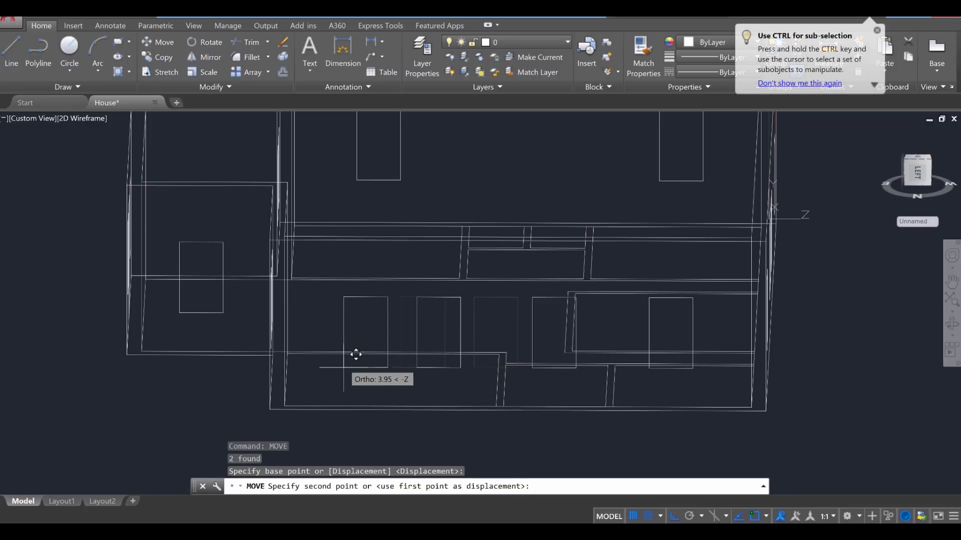
pyautogui.click(343, 366)
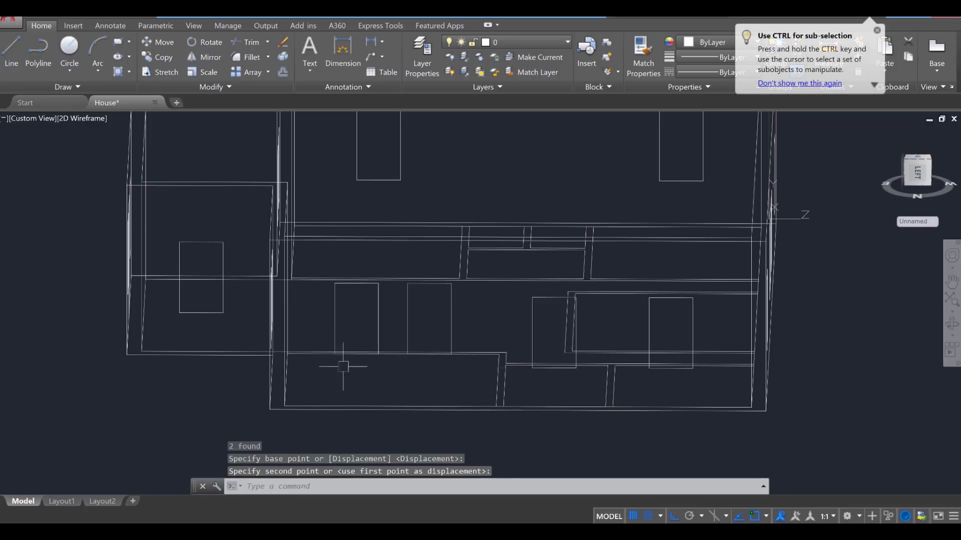
# Check the two moved windows against the end wall and undo their last move.
pyautogui.keyDown('shift'); pyautogui.moveTo(343, 367); pyautogui.dragTo(305, 388, button='middle'); pyautogui.keyUp('shift')
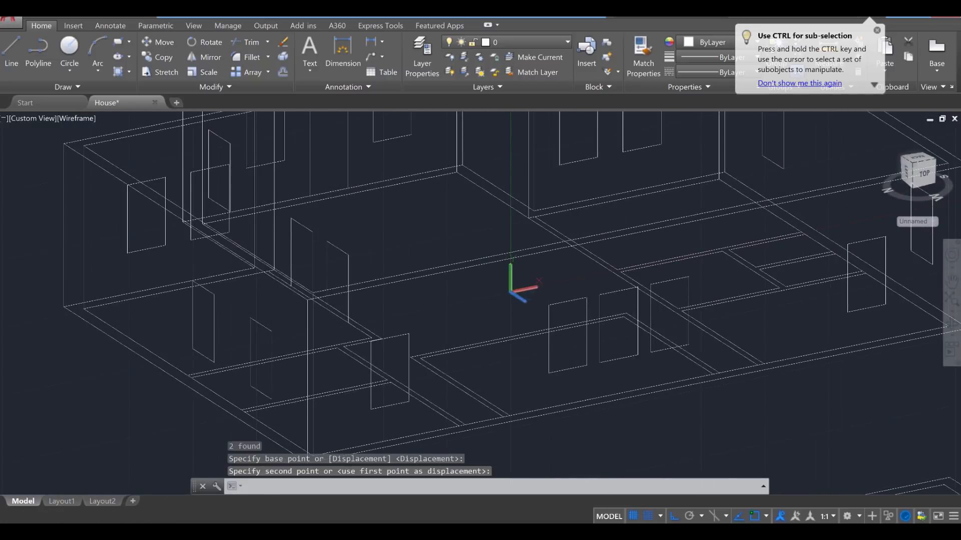
pyautogui.hotkey('ctrl', 'z')
pyautogui.hotkey('ctrl', 'z')
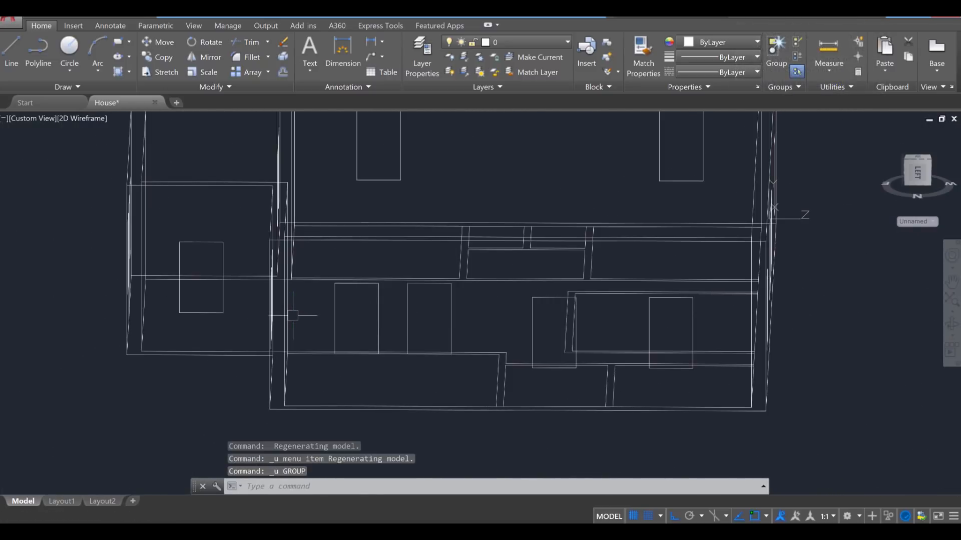
pyautogui.hotkey('ctrl', 'z')
# Align the UCS to the outer face of the end wall using the Face option.
pyautogui.keyDown('shift'); pyautogui.moveTo(285, 322); pyautogui.dragTo(405, 339, button='middle'); pyautogui.keyUp('shift')
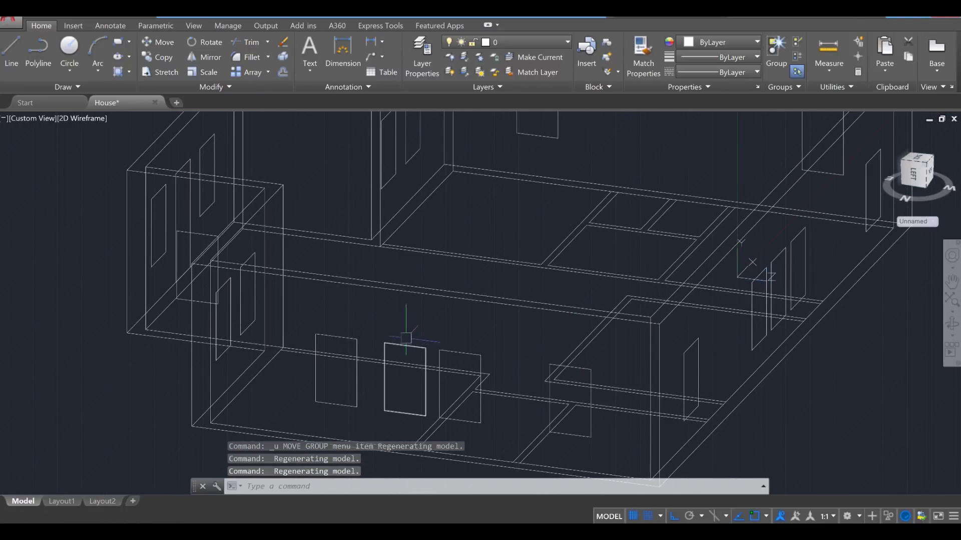
pyautogui.write('ucs')
pyautogui.press('Return')
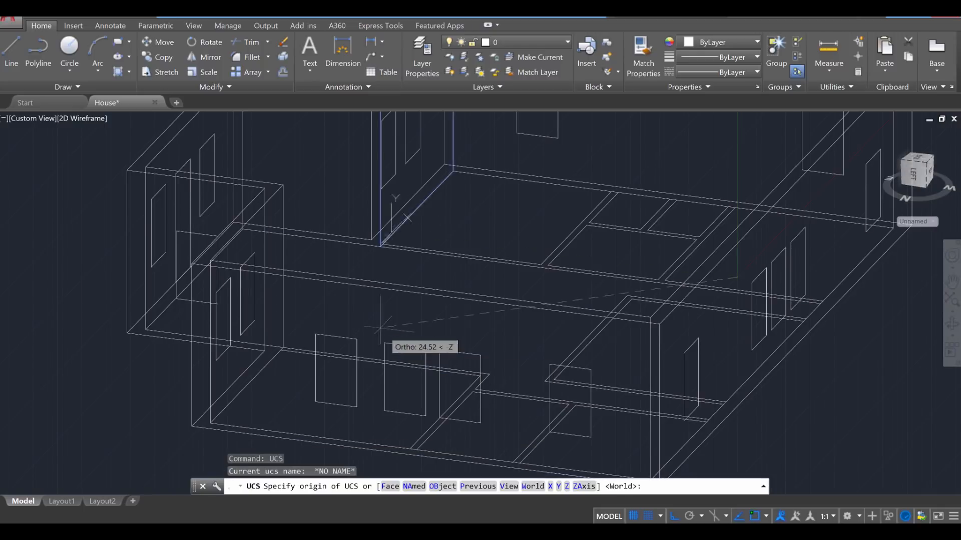
pyautogui.write('f')
pyautogui.press('Return')
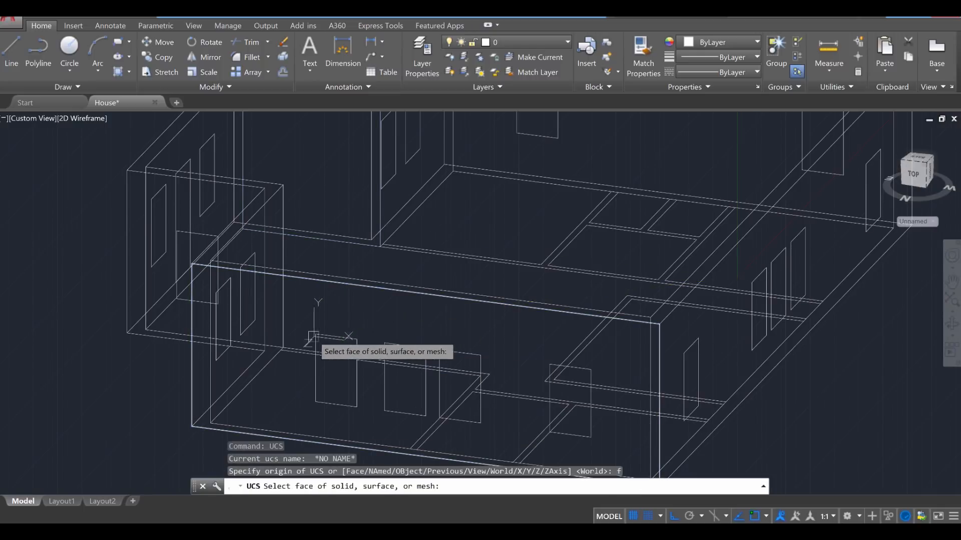
pyautogui.click(298, 304)
pyautogui.press('Return')
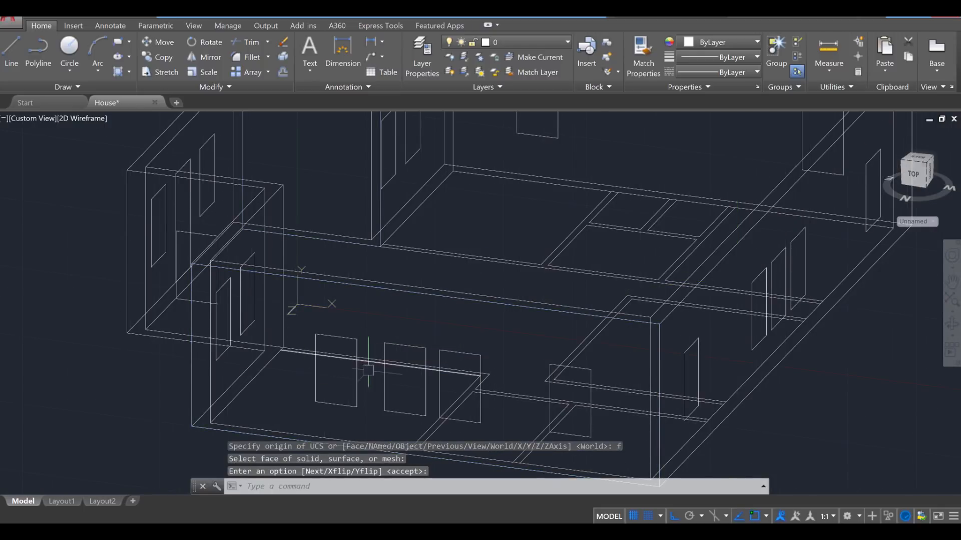
# Move the end wall's two leftmost windows together along the wall toward its left corner.
pyautogui.write('MOVE')
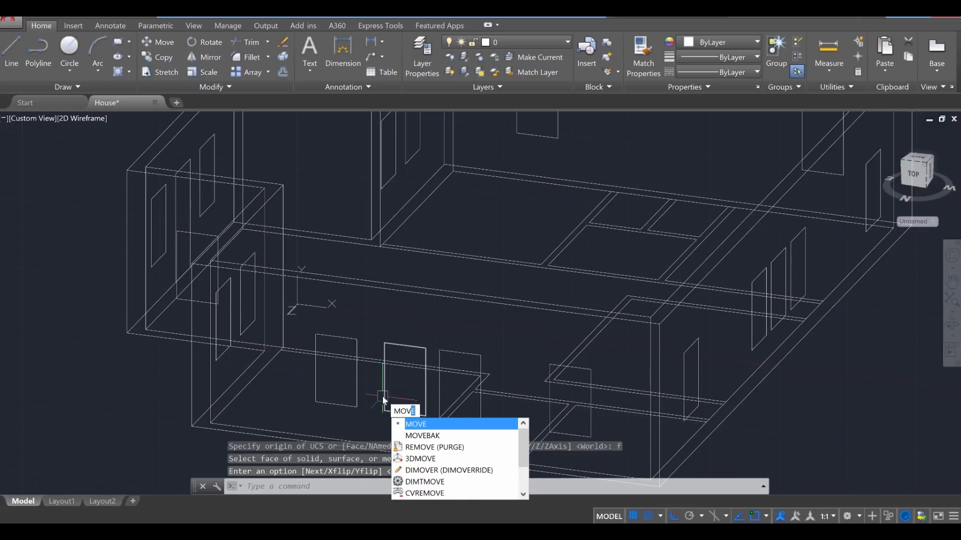
pyautogui.press('Return')
pyautogui.click(385, 398)
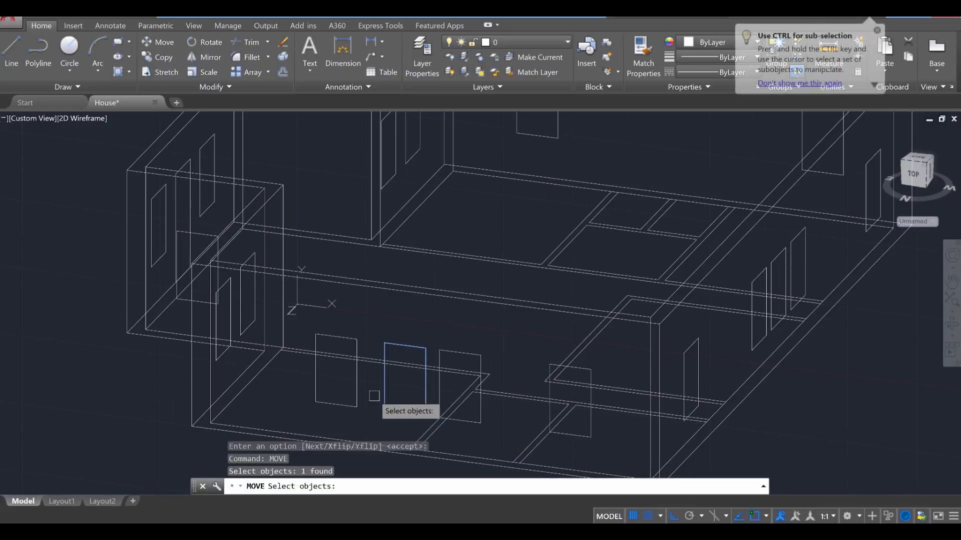
pyautogui.click(338, 404)
pyautogui.press('Return')
pyautogui.click(314, 395)
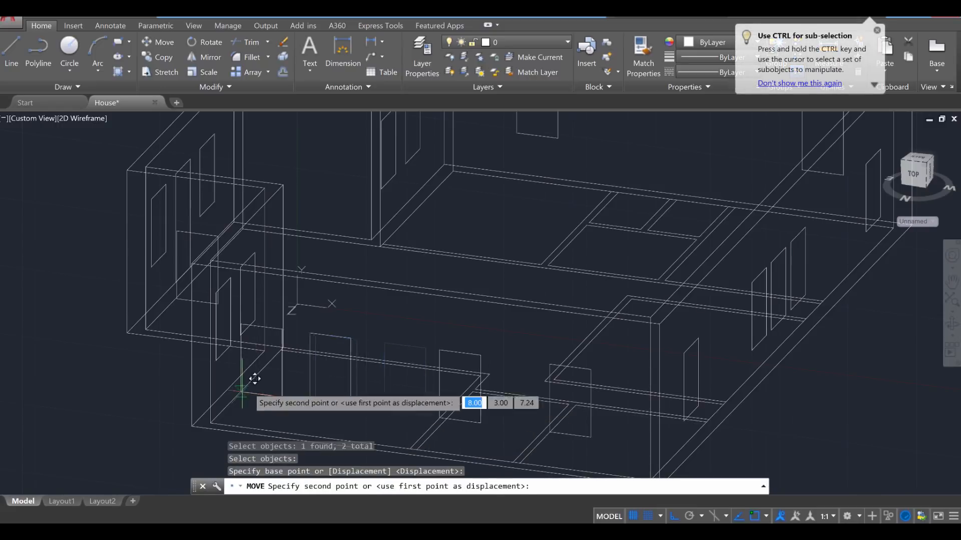
pyautogui.click(254, 388)
# Examine the window and door positions on all outer walls of the house from several directions.
pyautogui.scroll(-5, 254, 388)
pyautogui.keyDown('shift'); pyautogui.moveTo(254, 388); pyautogui.dragTo(390, 270, button='middle'); pyautogui.keyUp('shift')
pyautogui.scroll(3, 174, 363)
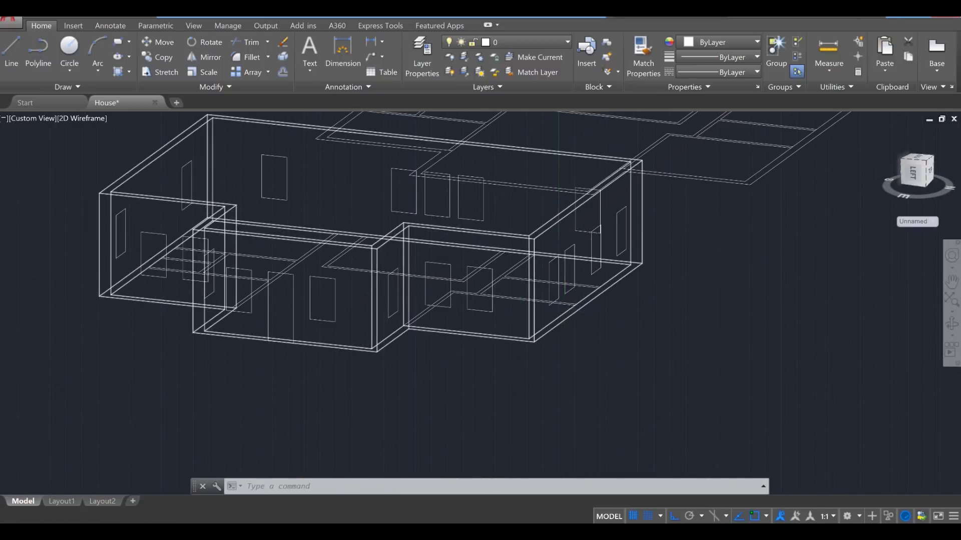
pyautogui.scroll(-3, 550, 315)
pyautogui.keyDown('shift'); pyautogui.moveTo(639, 315); pyautogui.dragTo(603, 244, button='middle'); pyautogui.keyUp('shift')
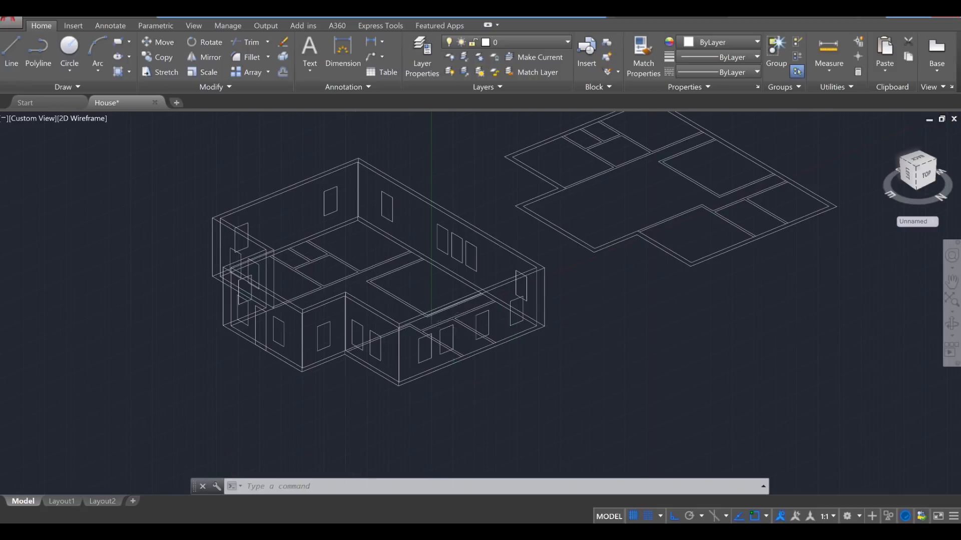
pyautogui.scroll(2, 456, 392)
pyautogui.scroll(-2, 465, 376)
pyautogui.moveTo(463, 374); pyautogui.dragTo(411, 394, button='middle')
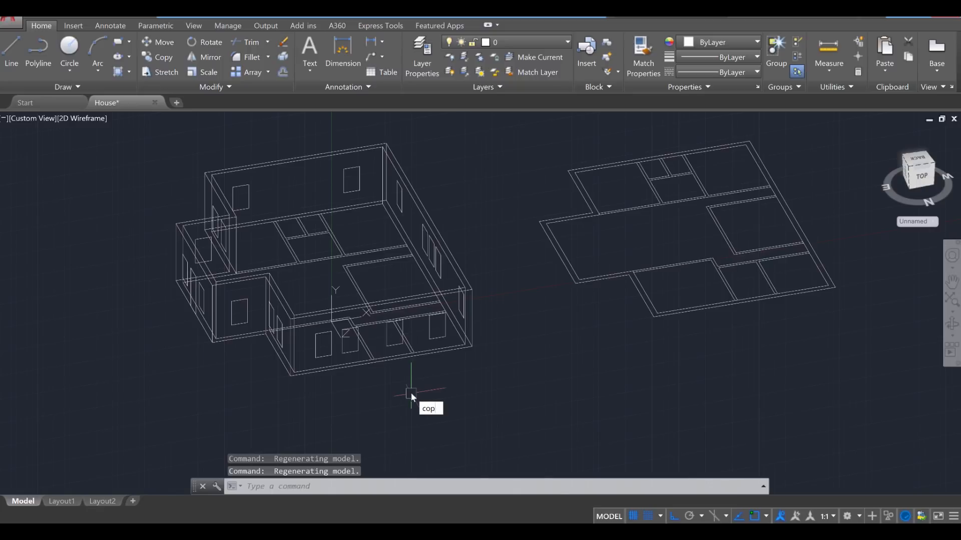
# Copy all window and door outlines in plan view from the house's lower left outer corner to the empty area beyond the flat floor plan.
pyautogui.write('y')
pyautogui.press('Return')
pyautogui.click(429, 335)
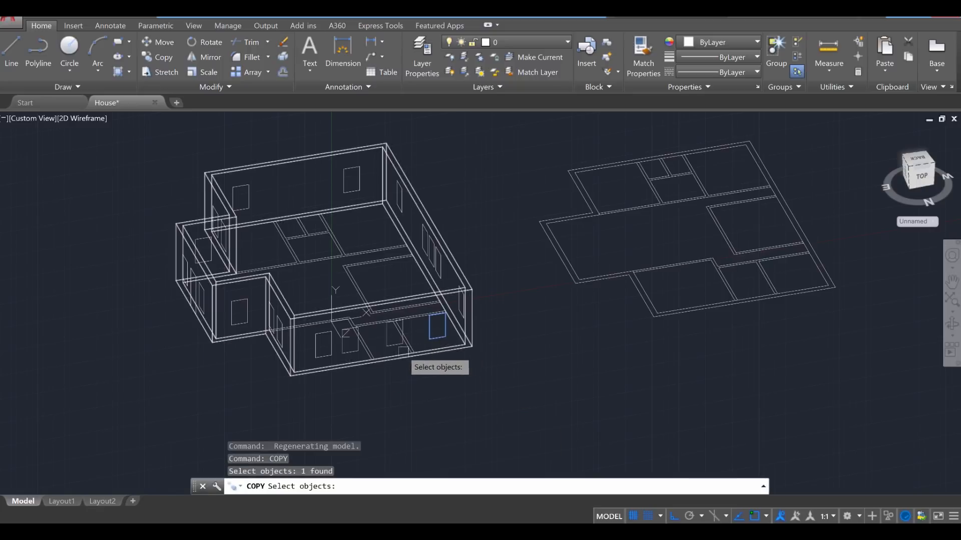
pyautogui.click(395, 343)
pyautogui.click(352, 352)
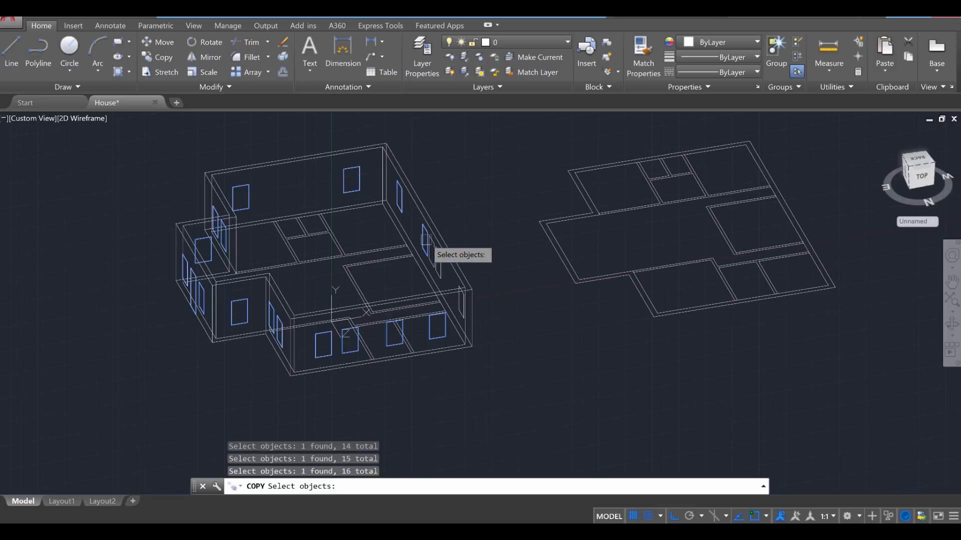
pyautogui.click(456, 316)
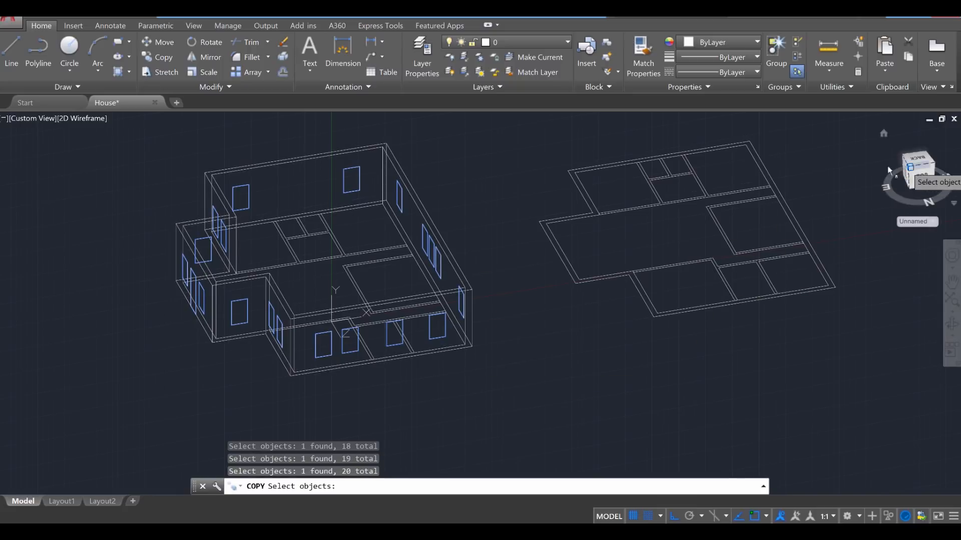
pyautogui.click(923, 161)
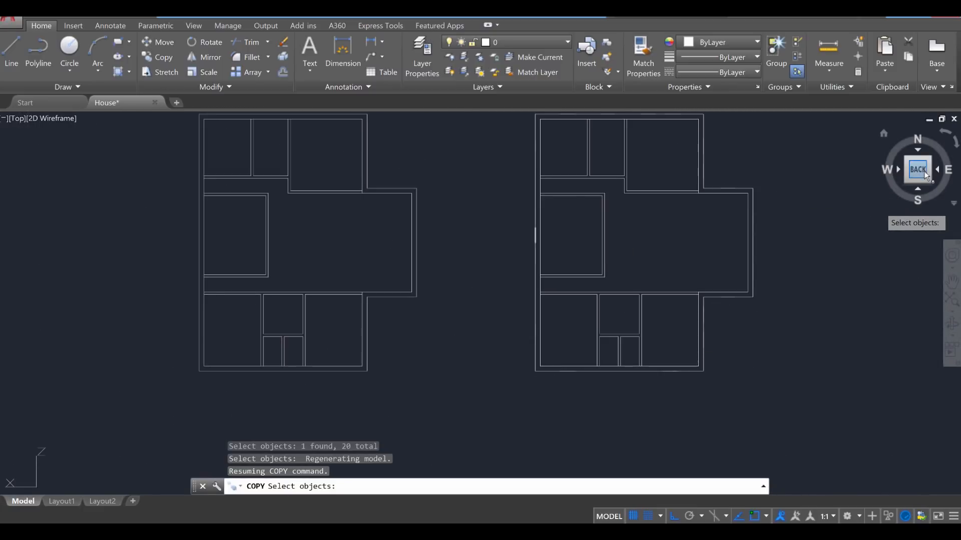
pyautogui.press('Return')
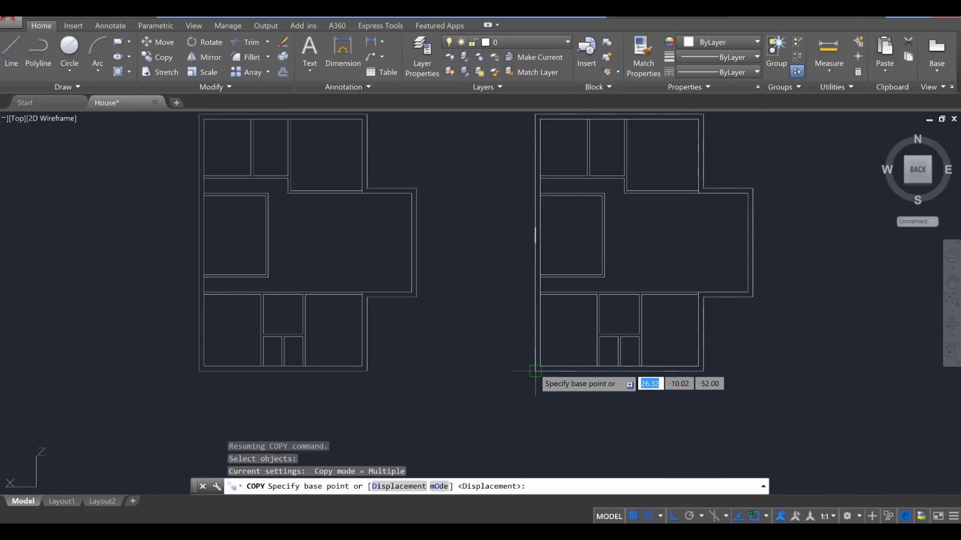
pyautogui.click(534, 370)
pyautogui.moveTo(197, 354); pyautogui.dragTo(378, 338, button='middle')
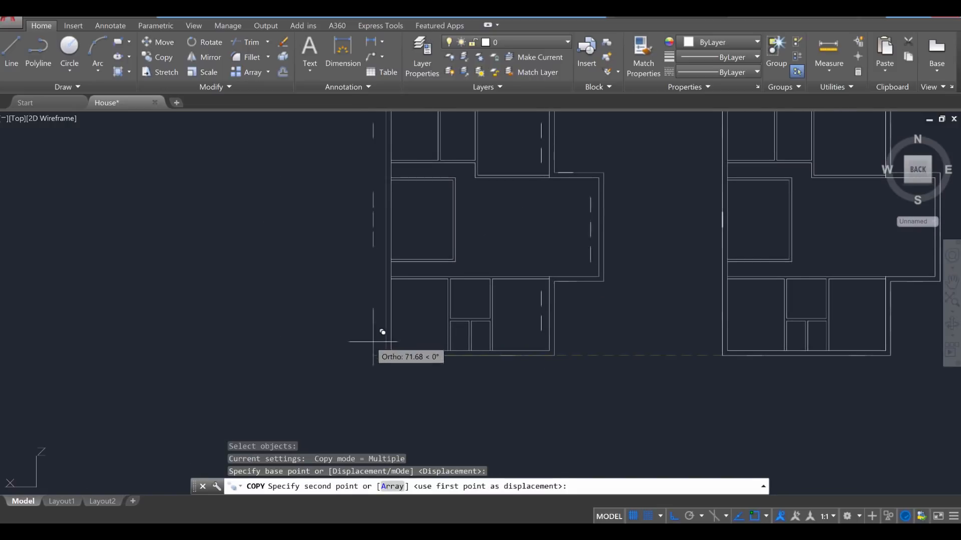
pyautogui.click(126, 335)
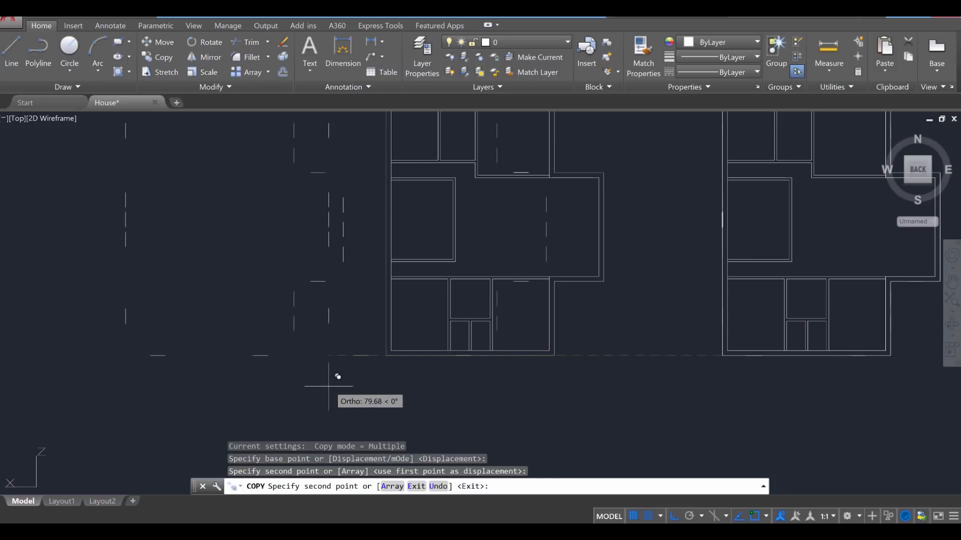
pyautogui.scroll(-2, 330, 386)
pyautogui.press('Escape')
pyautogui.keyDown('shift'); pyautogui.moveTo(506, 376); pyautogui.dragTo(326, 260, button='middle'); pyautogui.keyUp('shift')
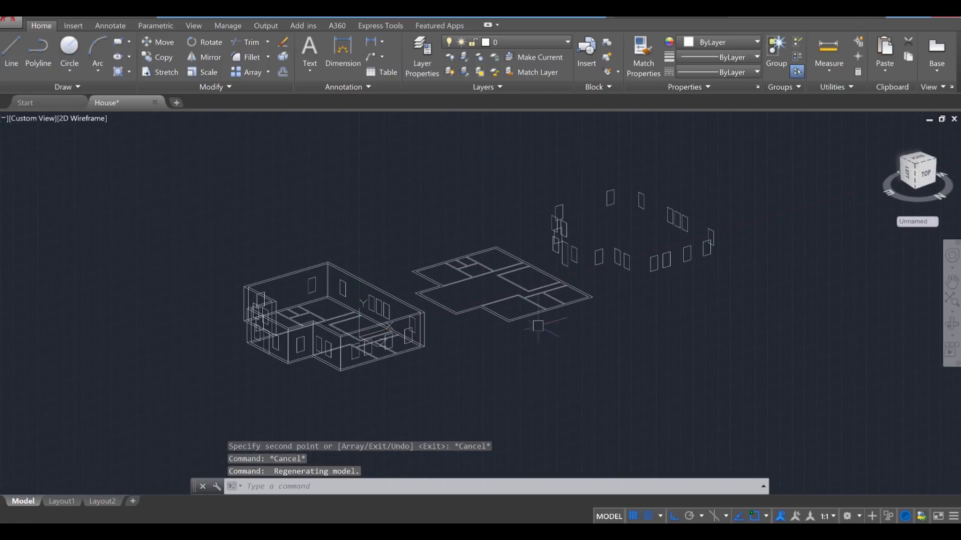
pyautogui.keyDown('shift'); pyautogui.moveTo(538, 327); pyautogui.dragTo(472, 276, button='middle'); pyautogui.keyUp('shift')
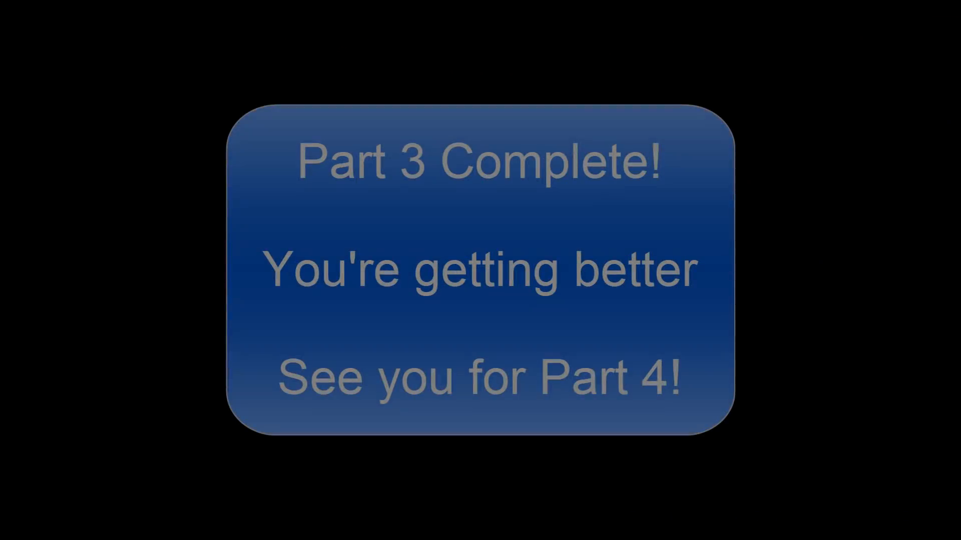